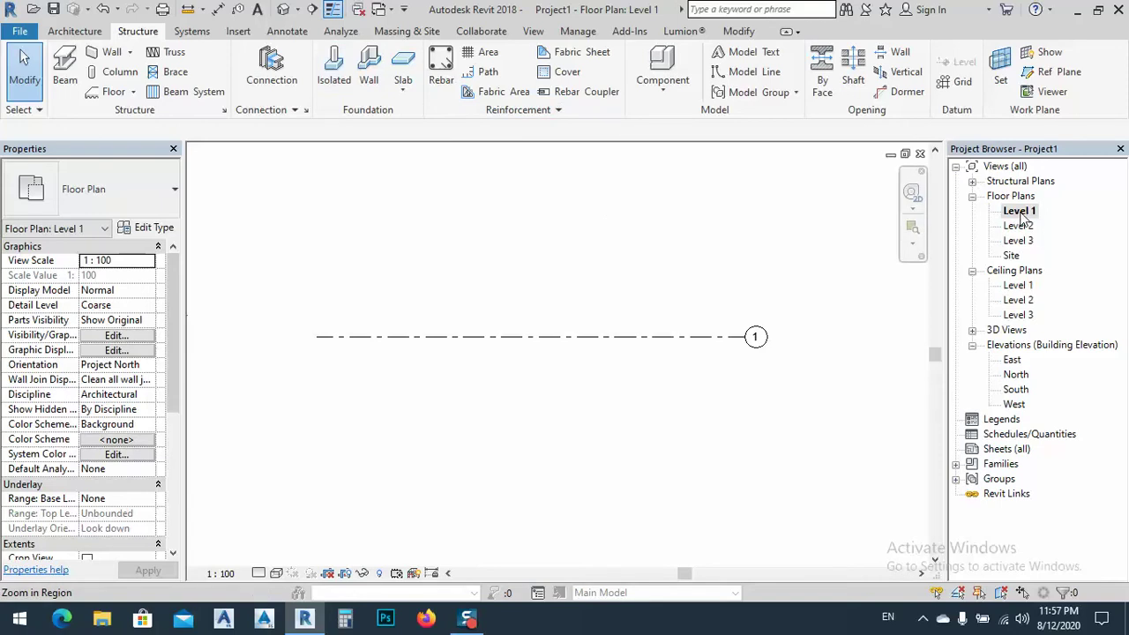
# Load the M_Concrete-Square-Column family from the US Metric library's Structural Columns, Concrete folder for structural column placement
pyautogui.click(122, 72)
pyautogui.click(97, 198)
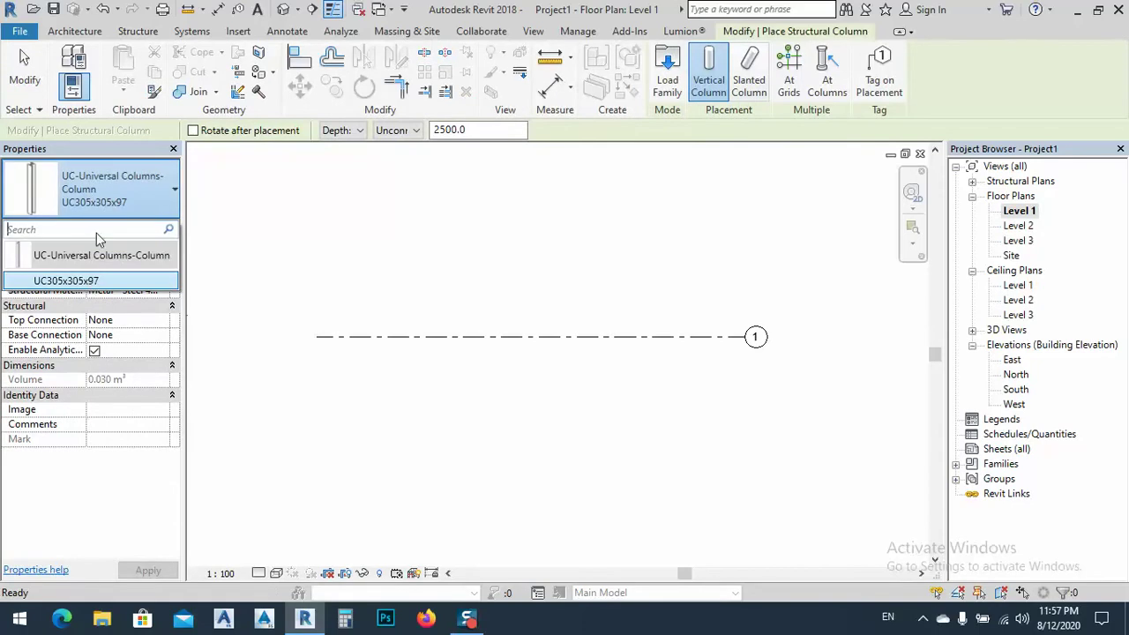
pyautogui.click(668, 72)
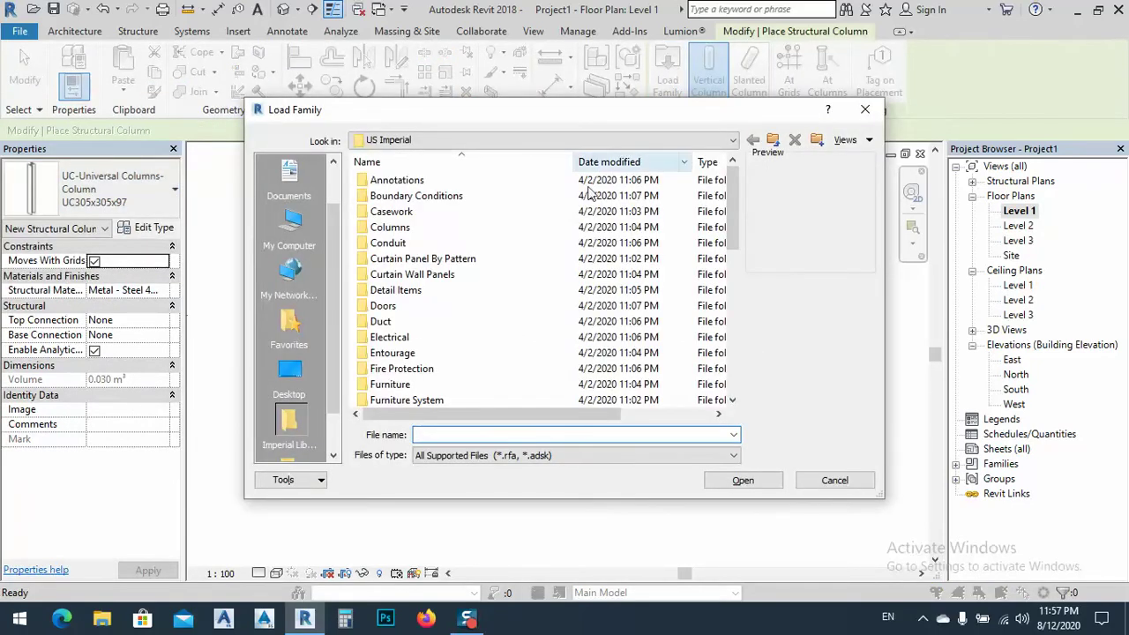
pyautogui.click(773, 140)
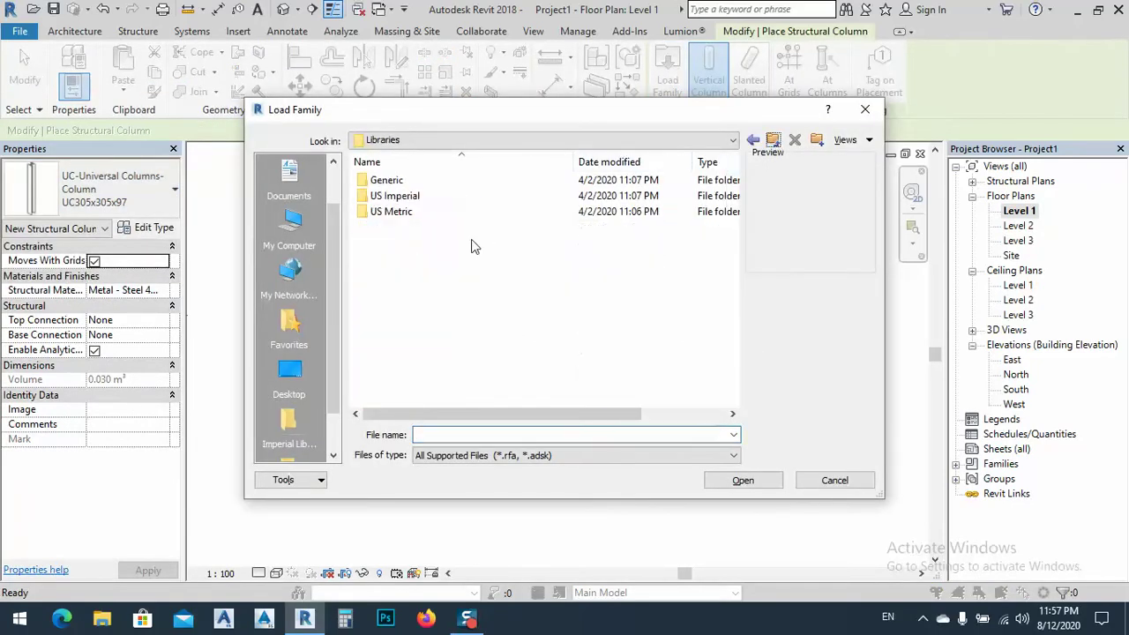
pyautogui.doubleClick(411, 212)
pyautogui.doubleClick(411, 210)
pyautogui.click(406, 182)
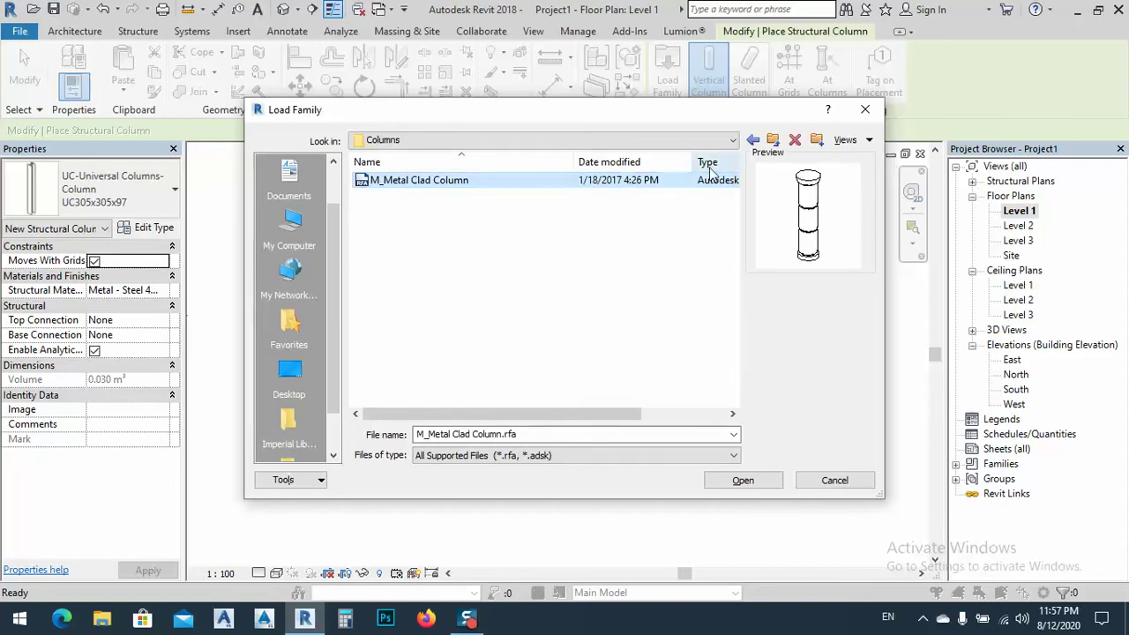
pyautogui.click(773, 141)
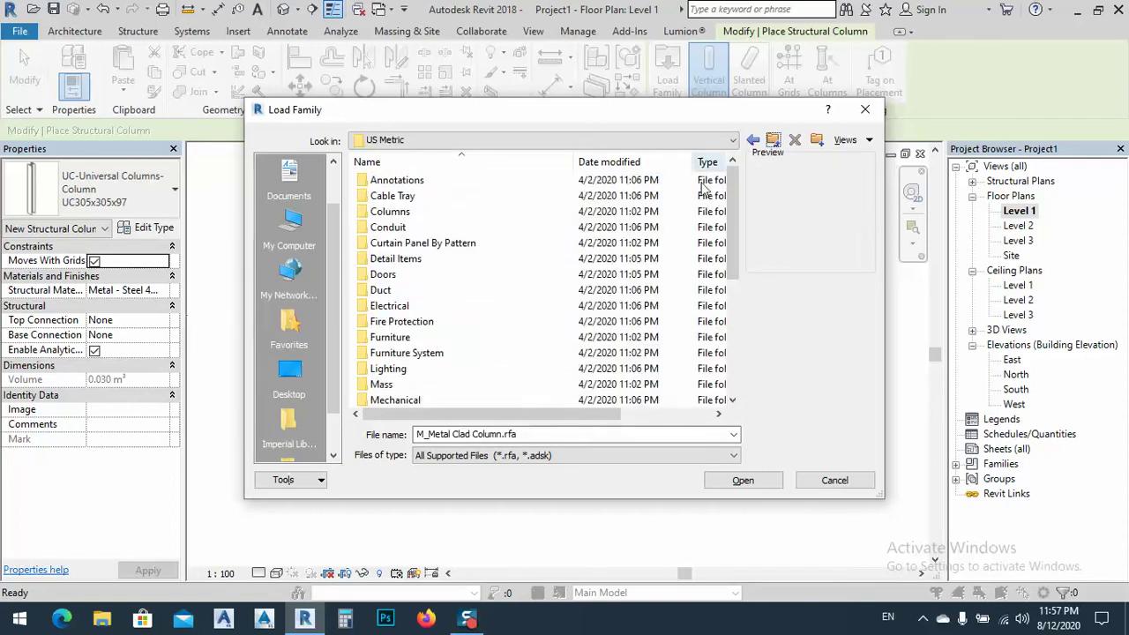
pyautogui.scroll(-5, 423, 292)
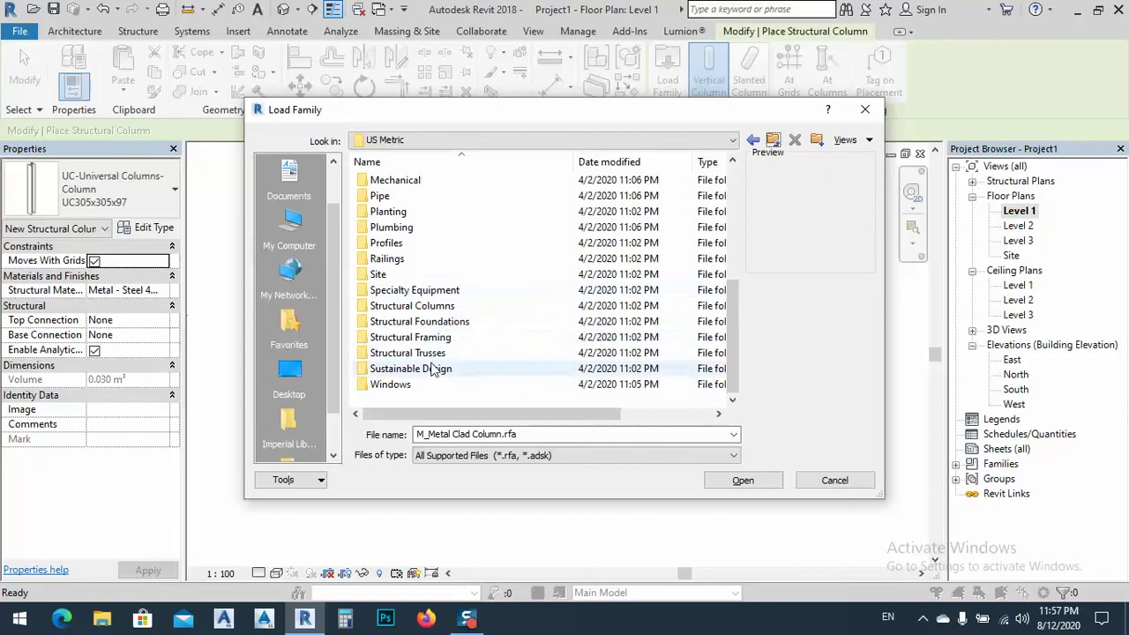
pyautogui.doubleClick(401, 305)
pyautogui.doubleClick(391, 182)
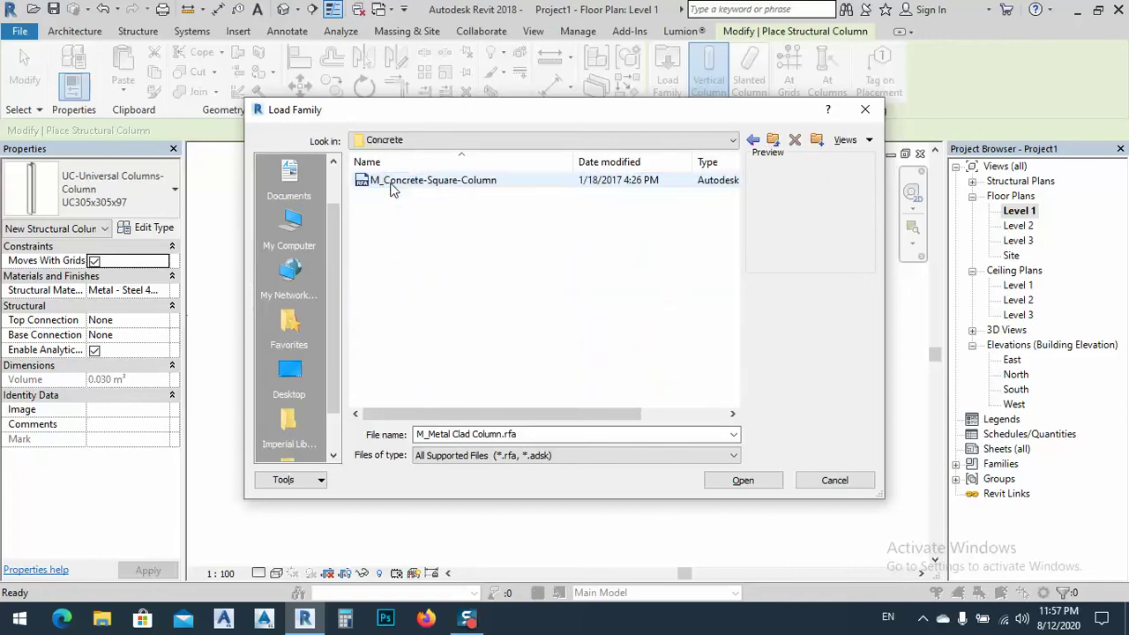
pyautogui.doubleClick(392, 182)
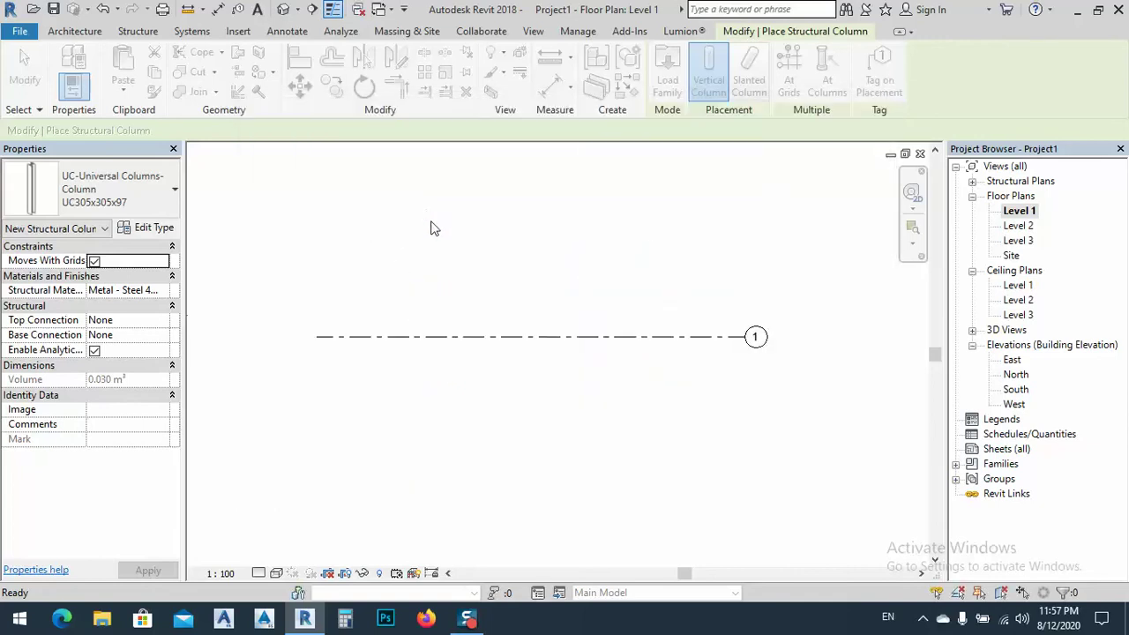
# Place a 300 x 300mm concrete square column on grid line 1, using Height up to Level 2
pyautogui.scroll(5, 455, 336)
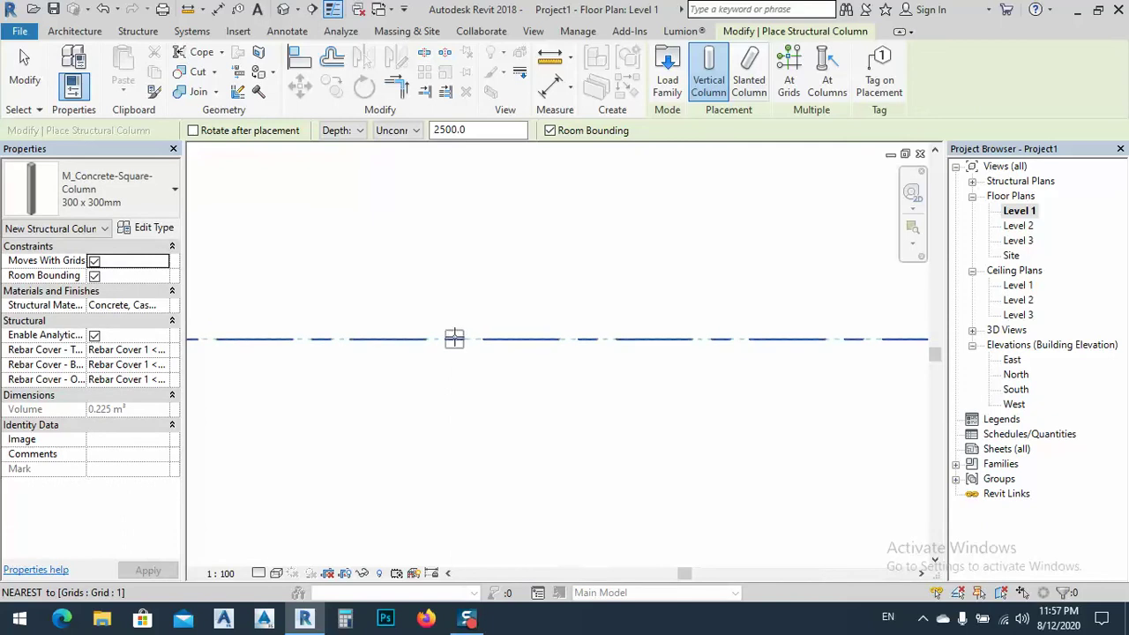
pyautogui.click(338, 133)
pyautogui.click(339, 159)
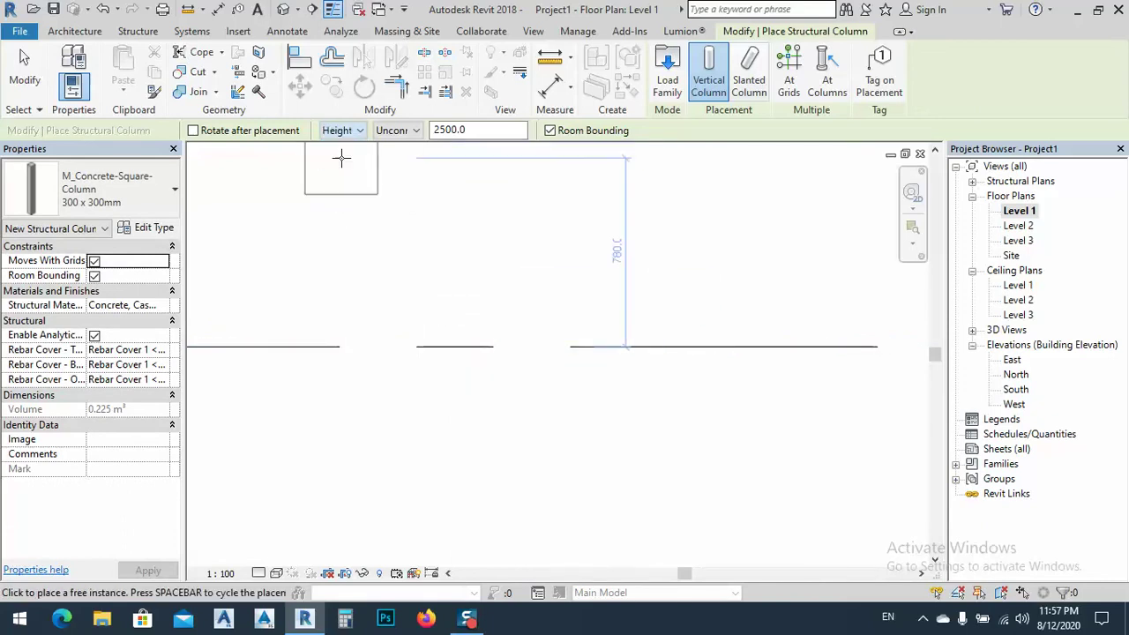
pyautogui.click(396, 130)
pyautogui.click(400, 161)
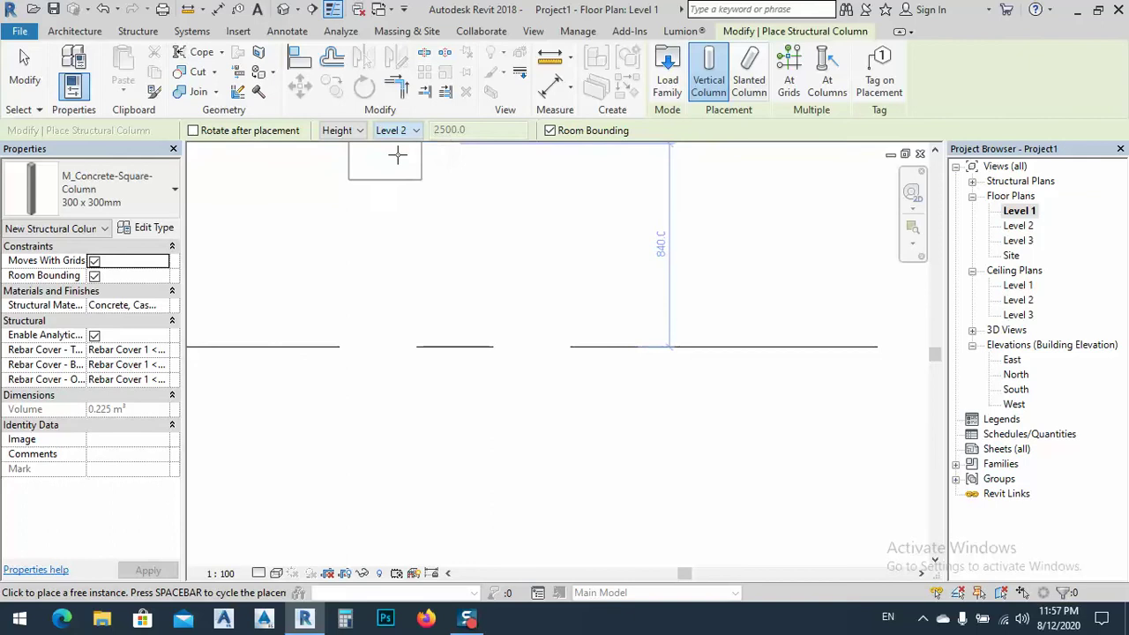
pyautogui.click(482, 347)
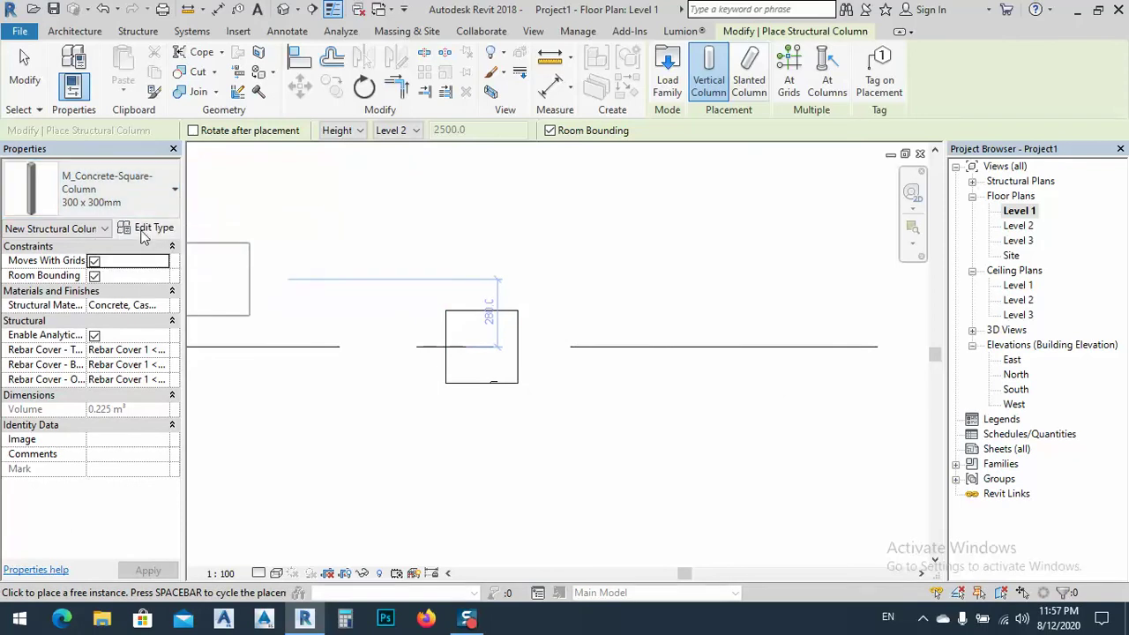
# Duplicate the 300 x 300mm column type as 500x500 and set its dimension b to 500
pyautogui.click(146, 229)
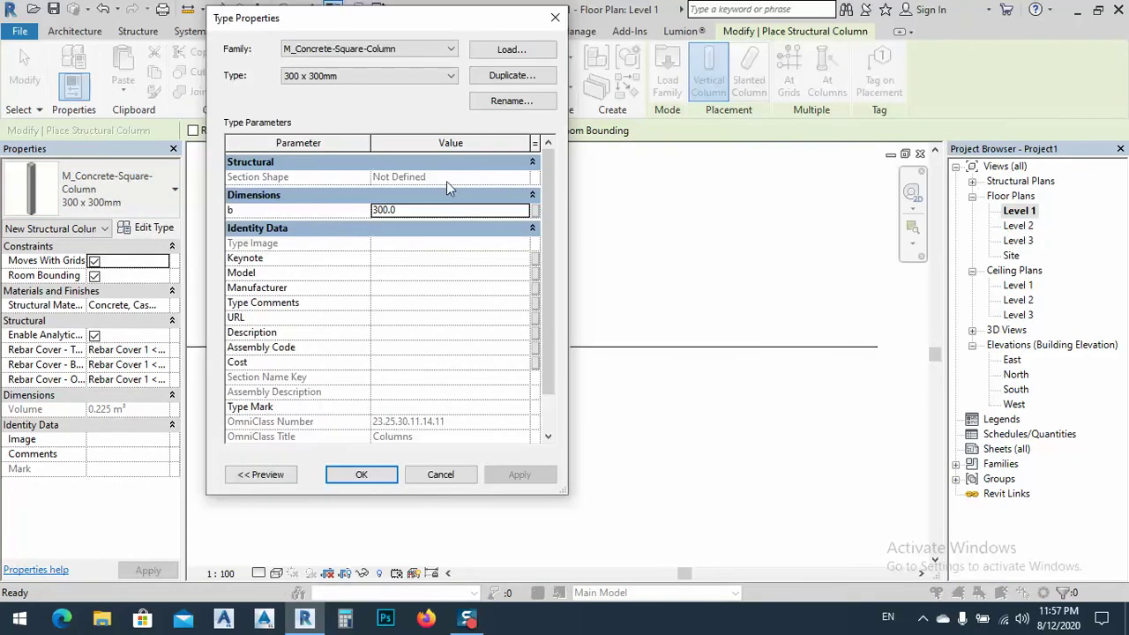
pyautogui.click(500, 83)
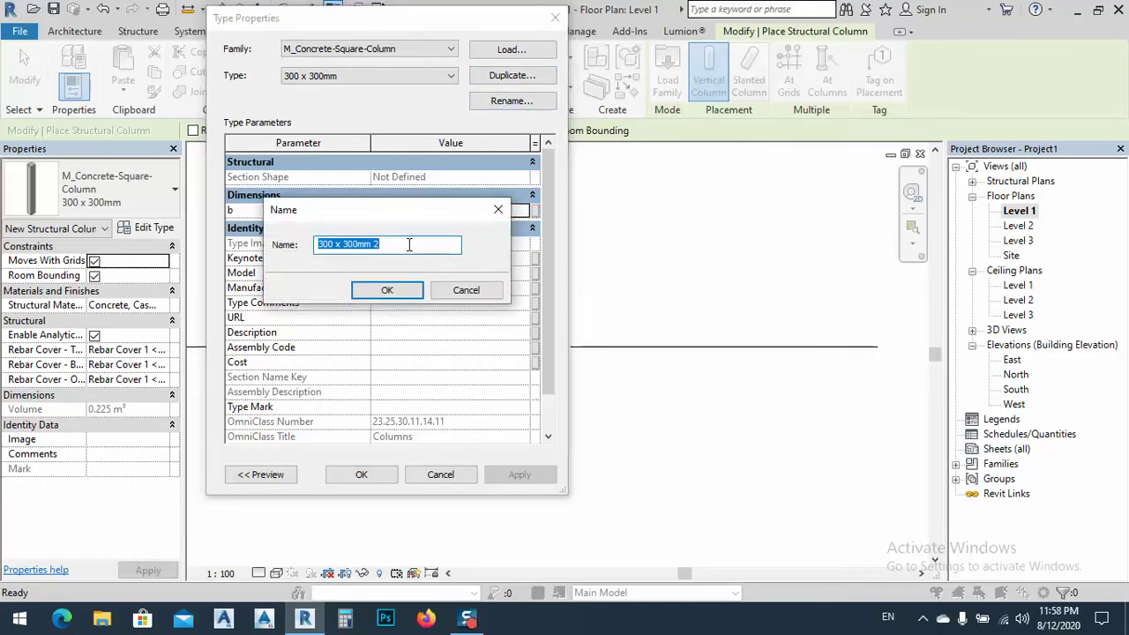
pyautogui.write('50')
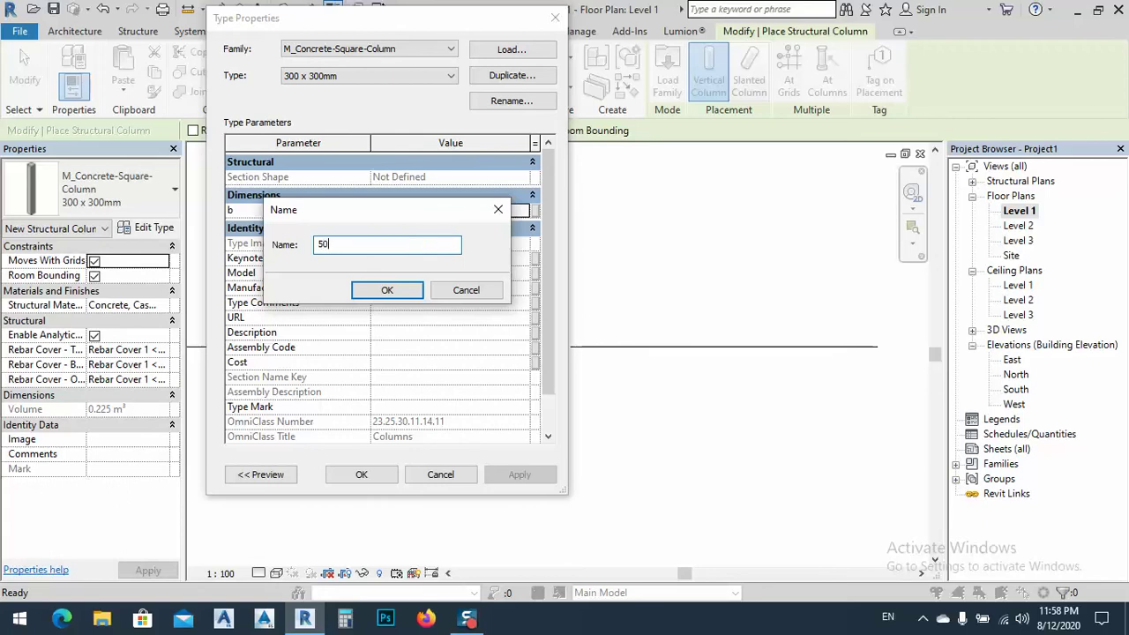
pyautogui.write('0x500')
pyautogui.click(388, 290)
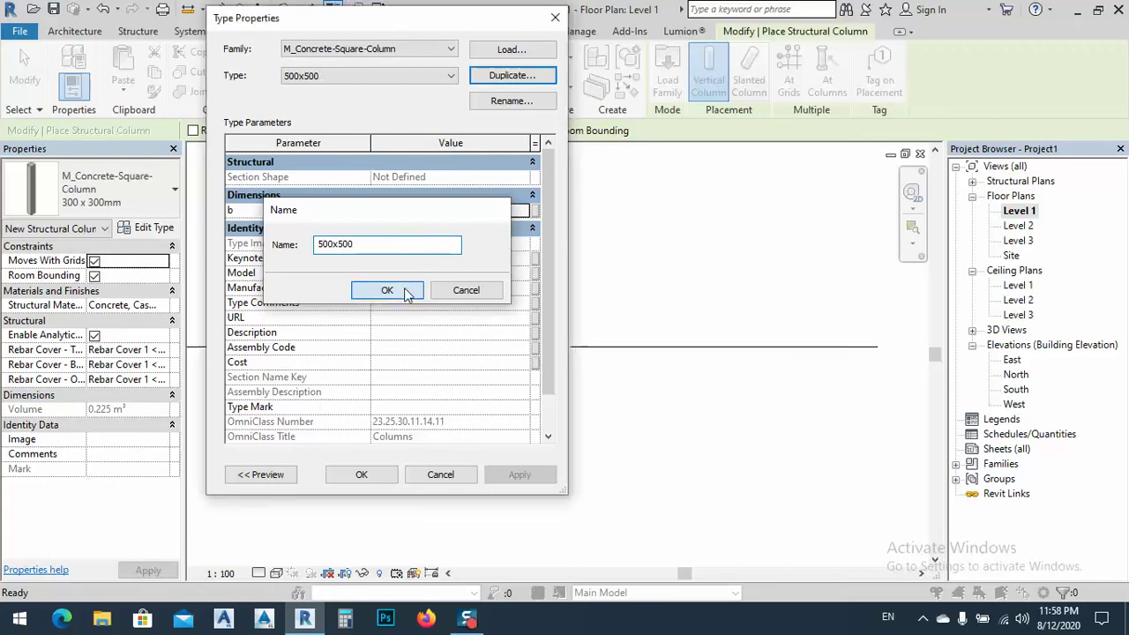
pyautogui.click(405, 210)
pyautogui.write('500')
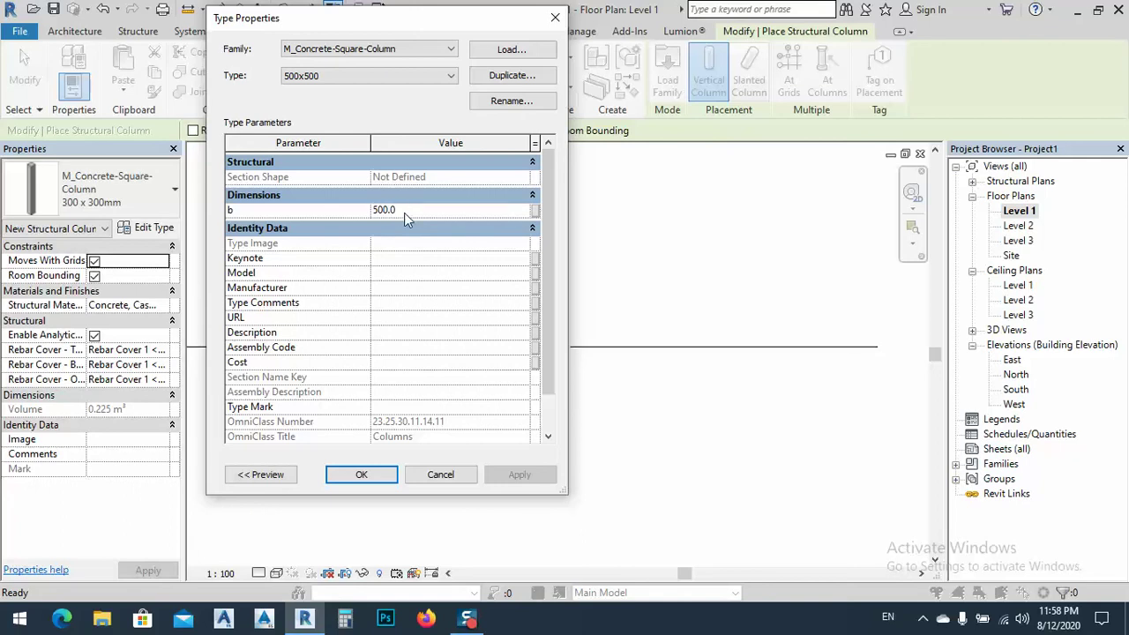
# Duplicate the 500x500 type as 450x450, set its dimension b to 450 and accept the type properties
pyautogui.click(511, 75)
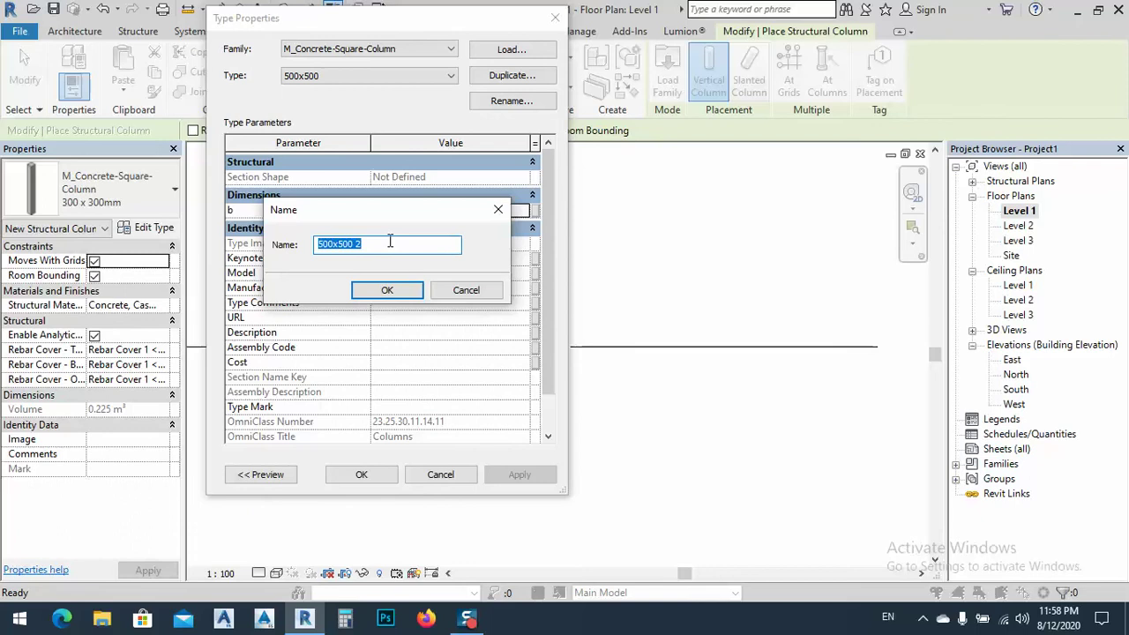
pyautogui.write('45')
pyautogui.write('0x45')
pyautogui.click(389, 291)
pyautogui.click(411, 210)
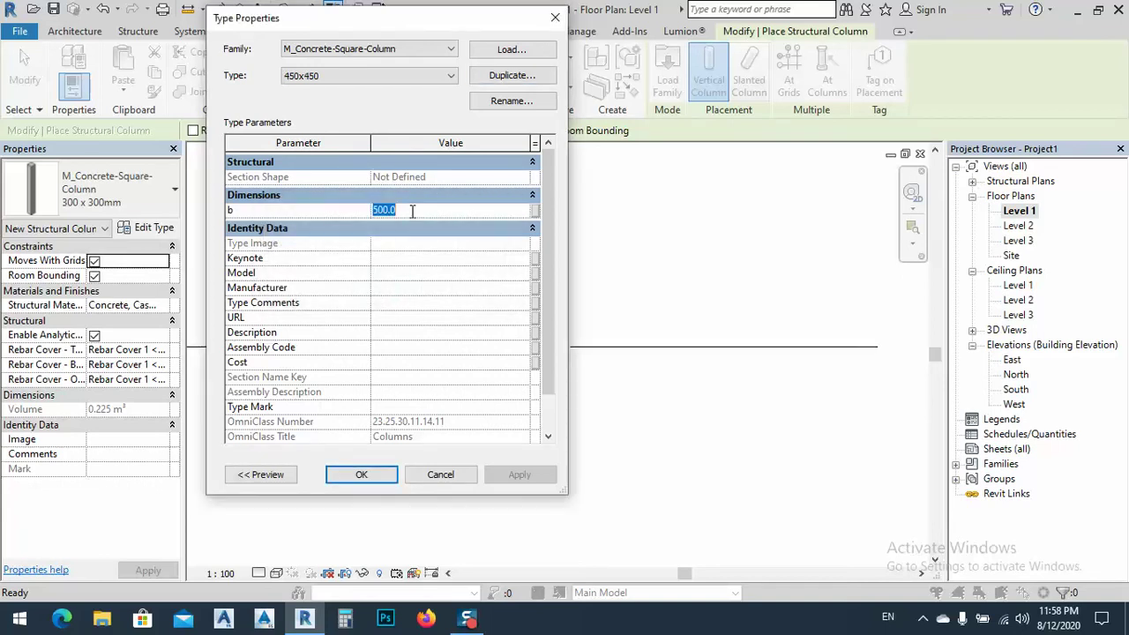
pyautogui.write('450')
pyautogui.click(361, 474)
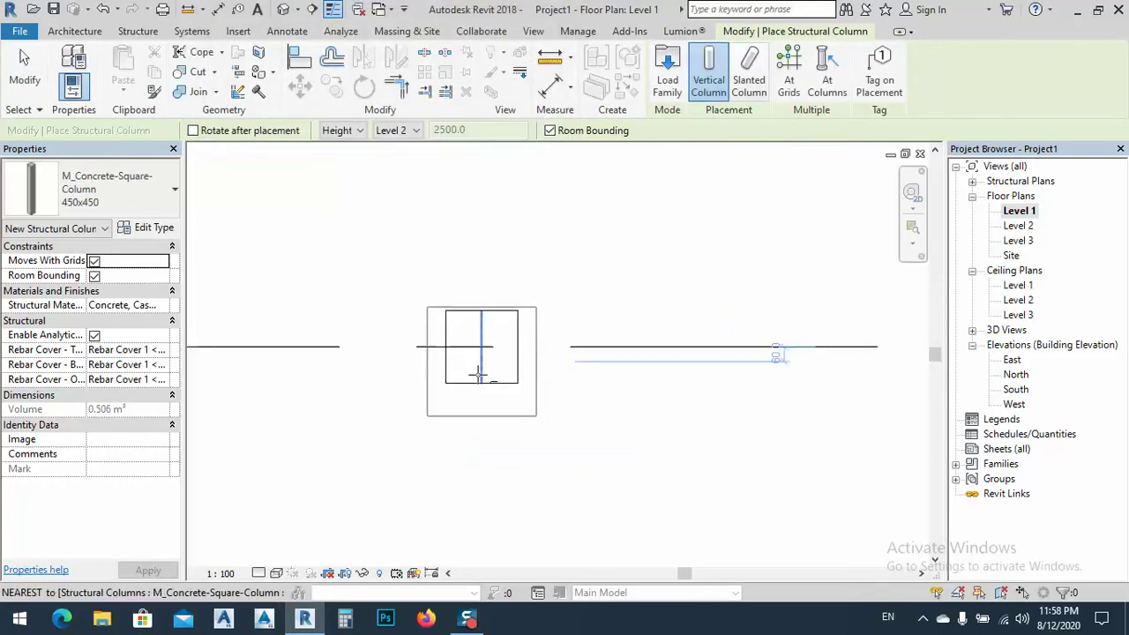
# End column placement and change the placed column on grid 1 to the 500x500 type
pyautogui.press('Escape')
pyautogui.press('Escape')
pyautogui.click(497, 316)
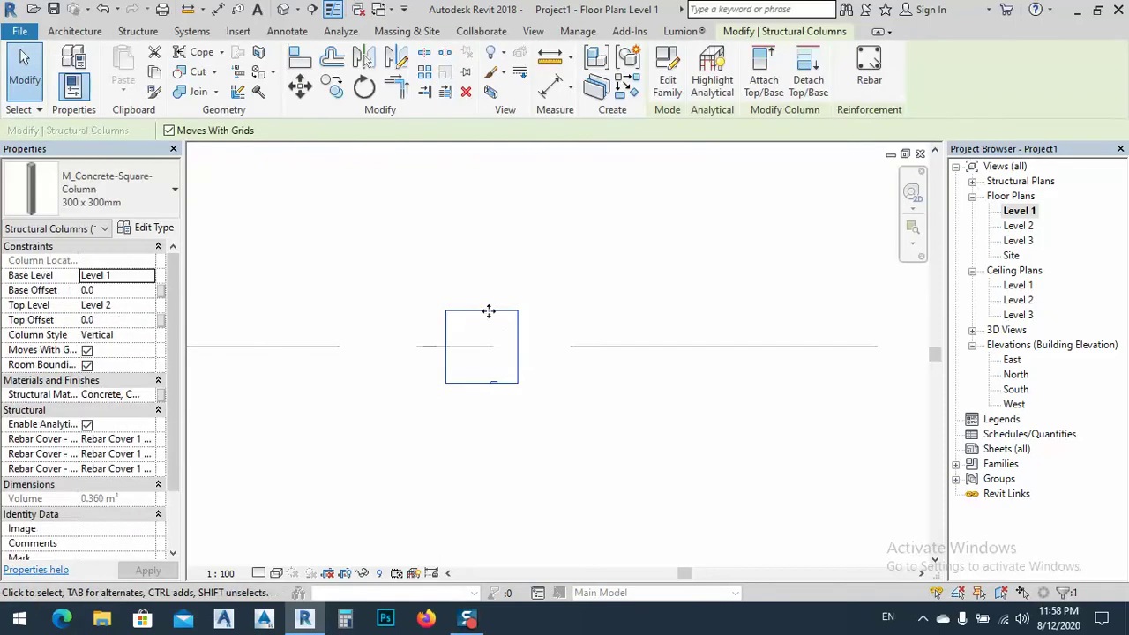
pyautogui.click(130, 199)
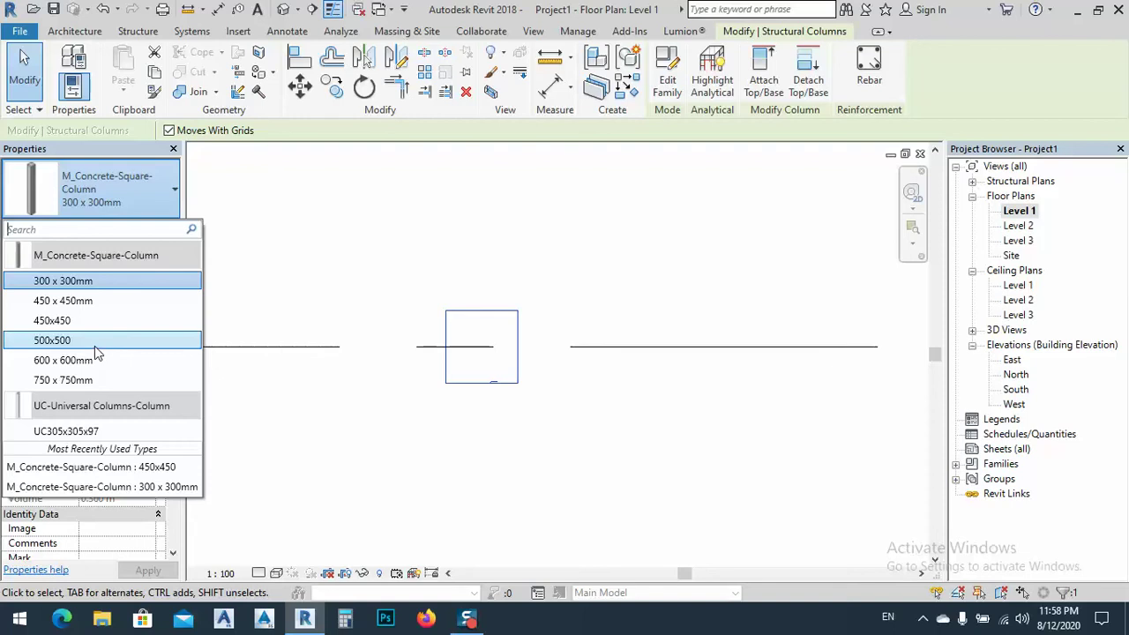
pyautogui.click(91, 342)
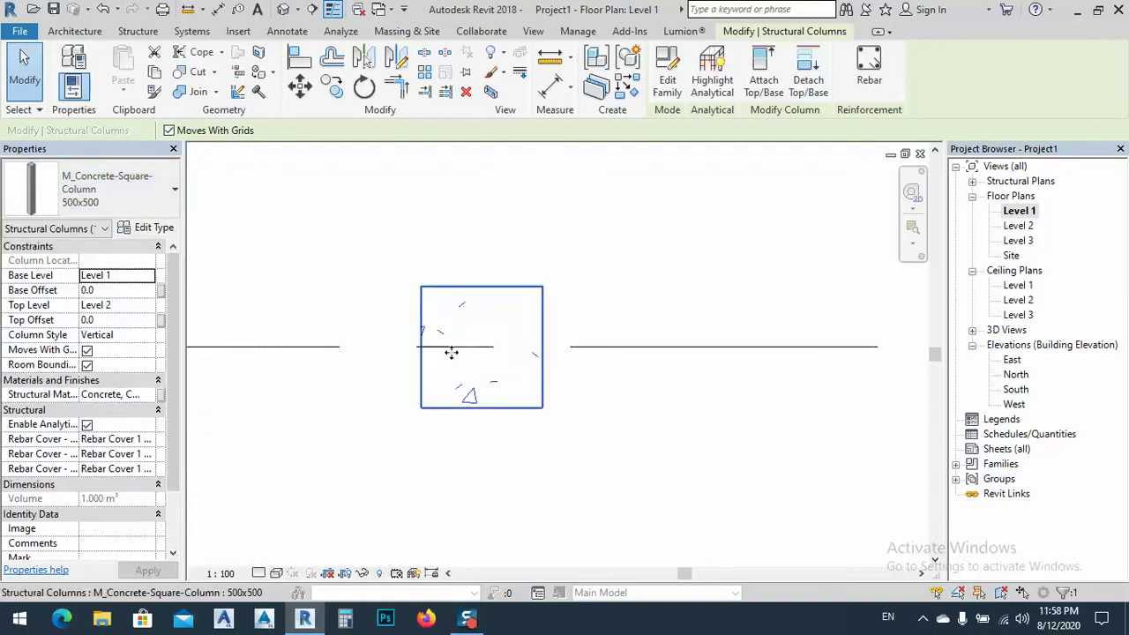
# Open the Level 2 floor plan at the column on grid 1
pyautogui.doubleClick(1022, 228)
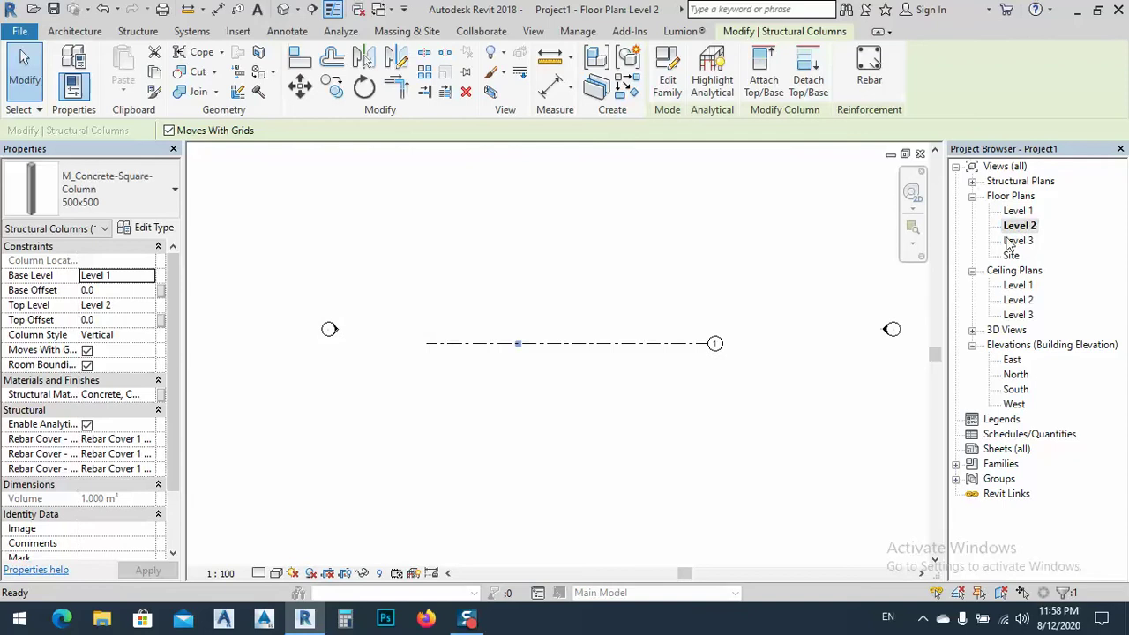
pyautogui.scroll(5, 518, 349)
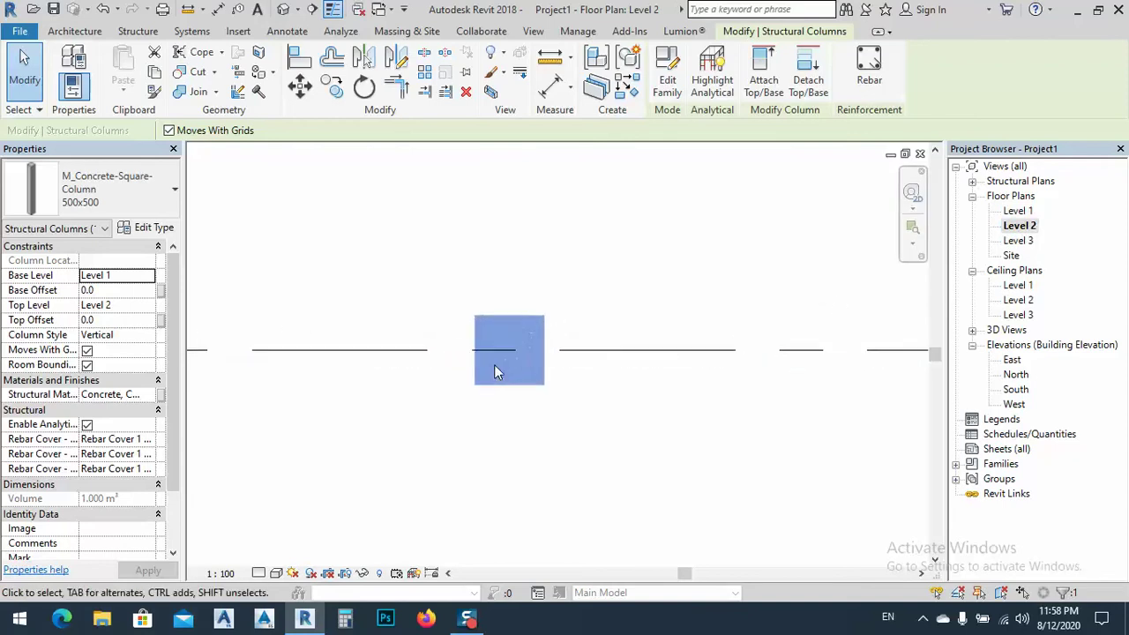
# Change the selected lower column to the 450 x 450mm type and deselect it
pyautogui.click(112, 196)
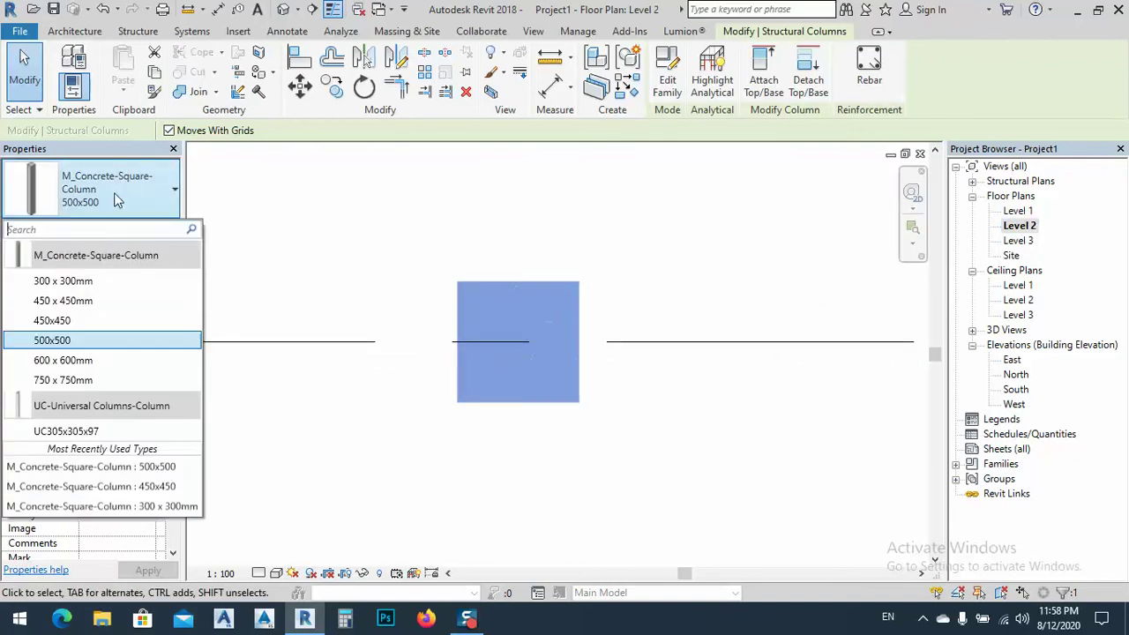
pyautogui.click(55, 301)
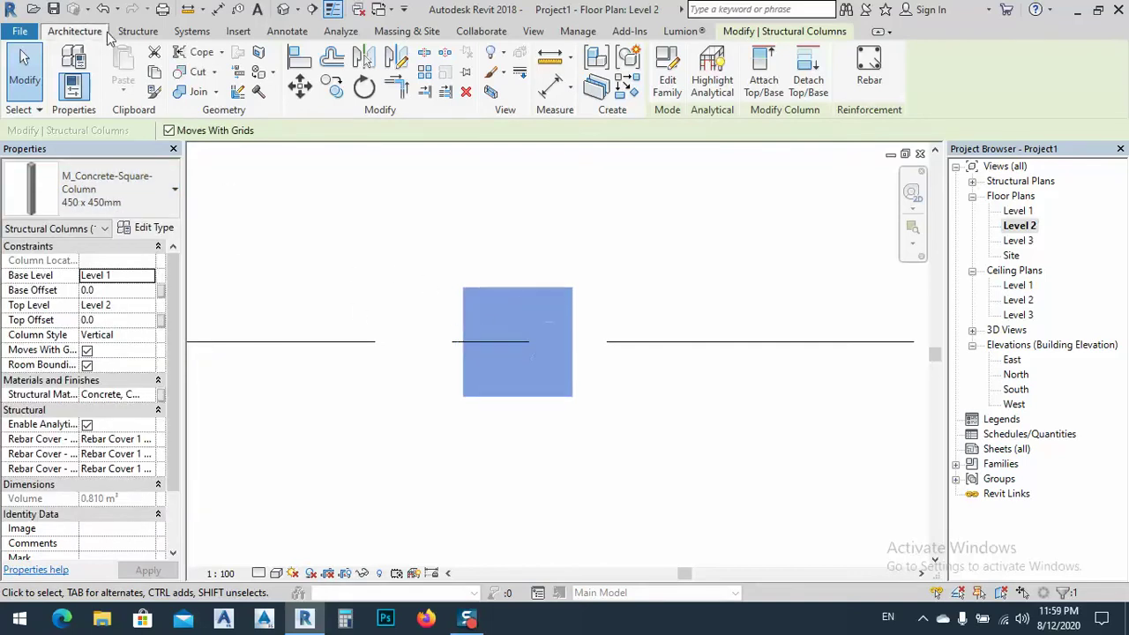
pyautogui.click(138, 30)
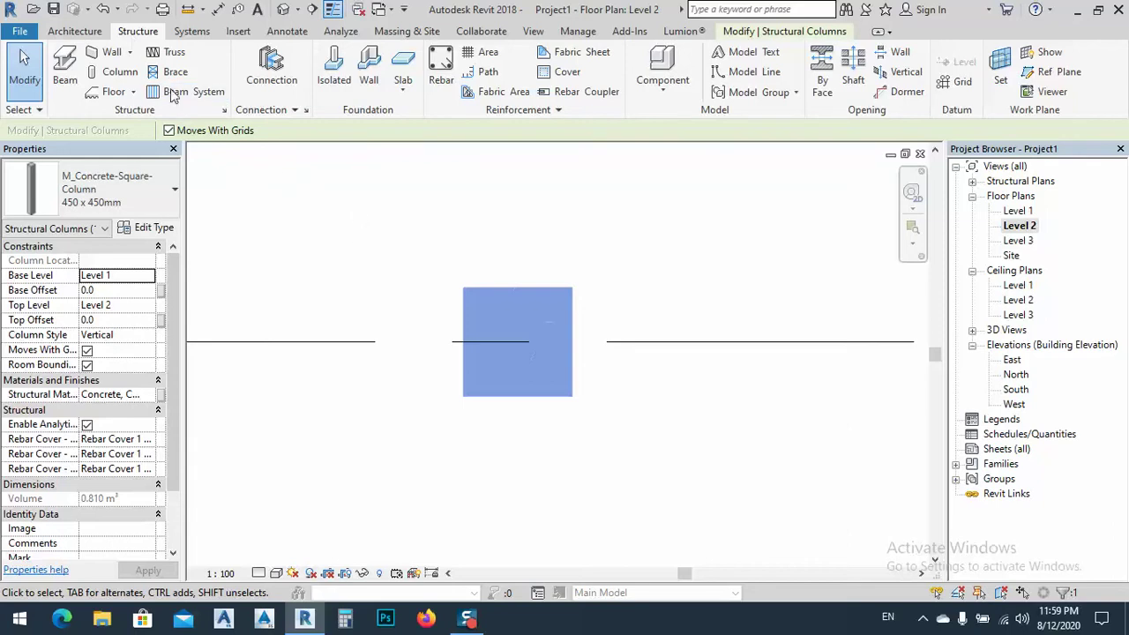
pyautogui.click(520, 284)
pyautogui.click(609, 341)
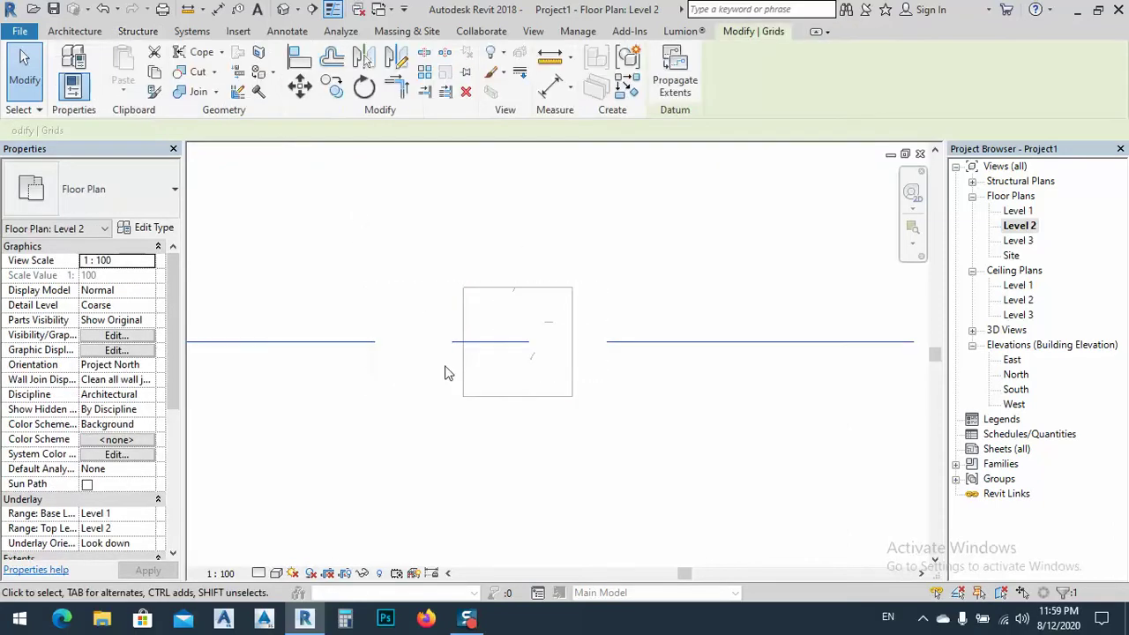
# Place a 450x450 concrete square column from Level 2 up to Level 3, centred on the column below
pyautogui.click(137, 31)
pyautogui.click(112, 72)
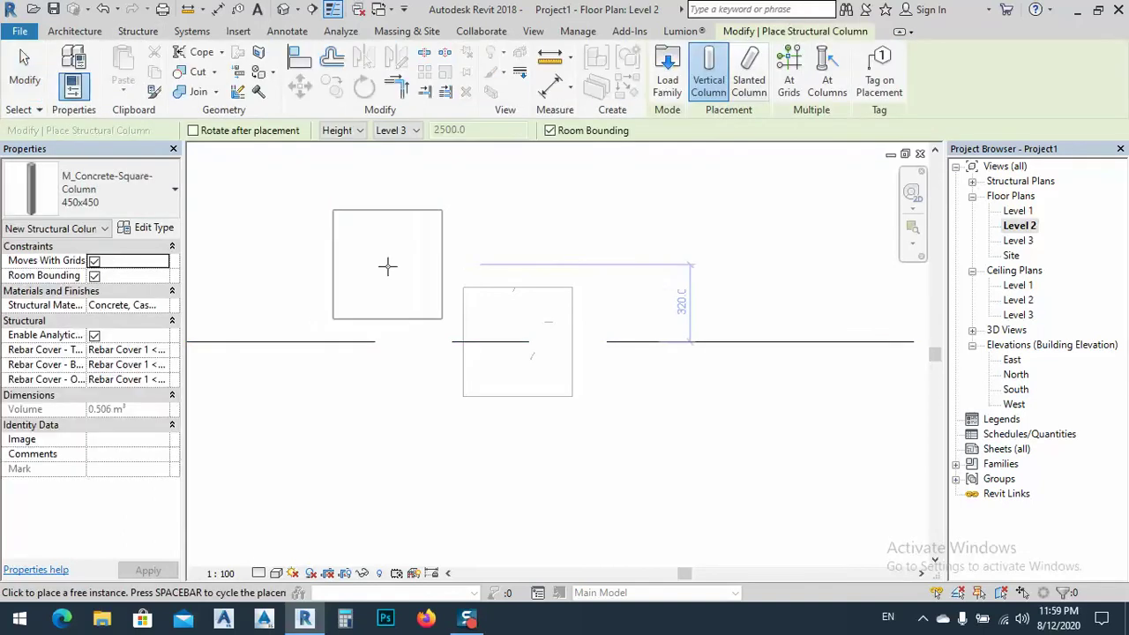
pyautogui.click(518, 341)
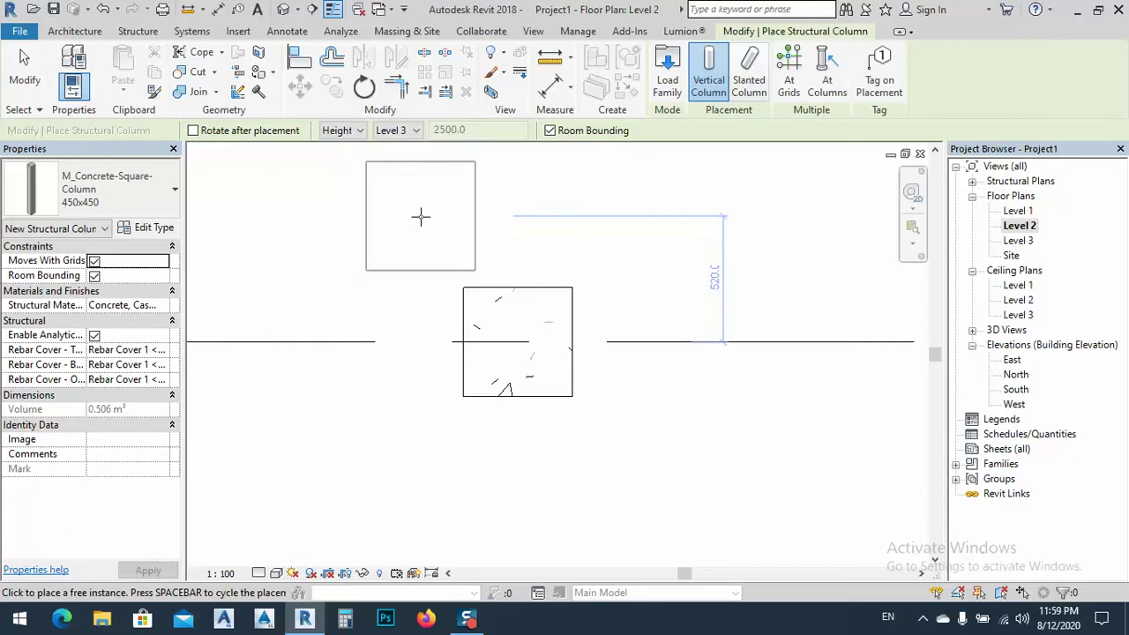
pyautogui.press('Escape')
pyautogui.press('Escape')
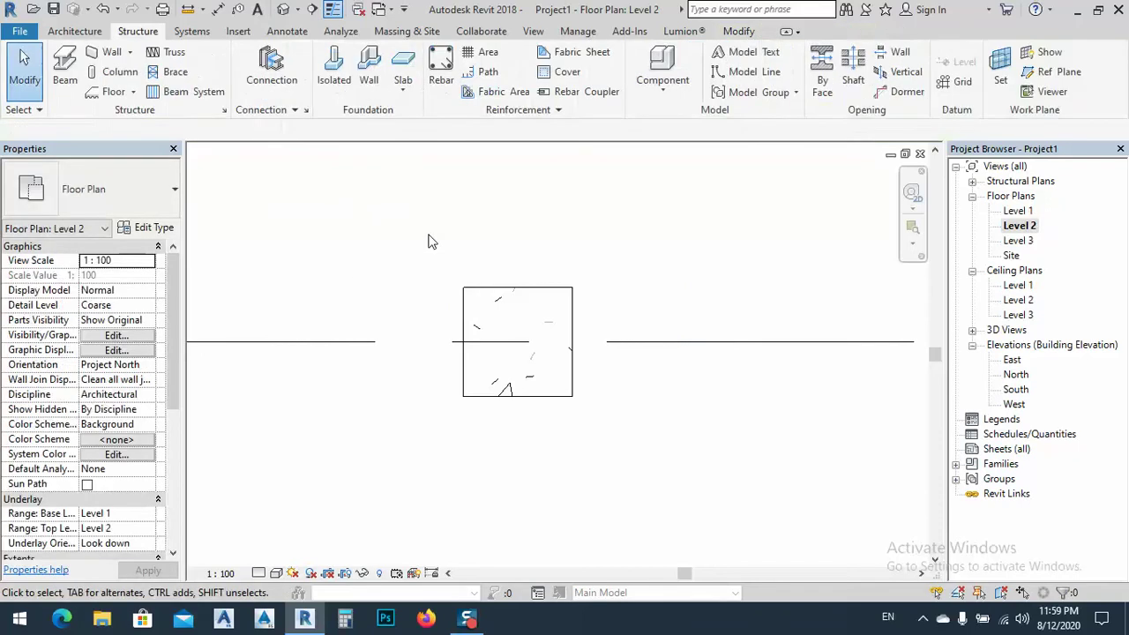
# In the default 3D view, change the lower column to the 500x500 type and inspect the joint between both columns
pyautogui.click(283, 9)
pyautogui.click(344, 369)
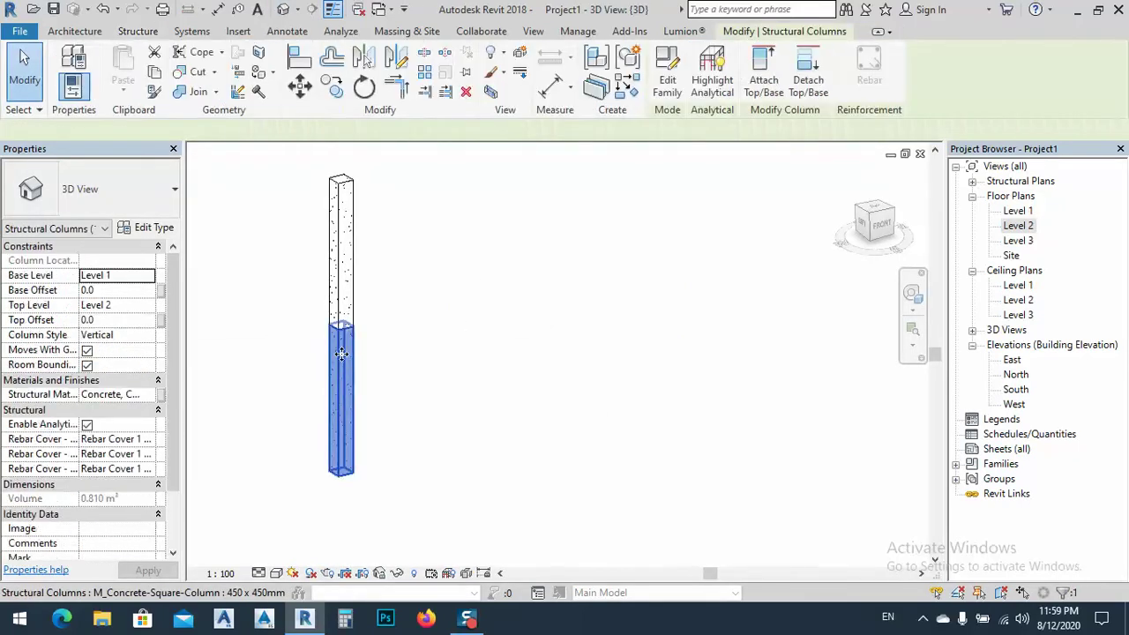
pyautogui.click(105, 190)
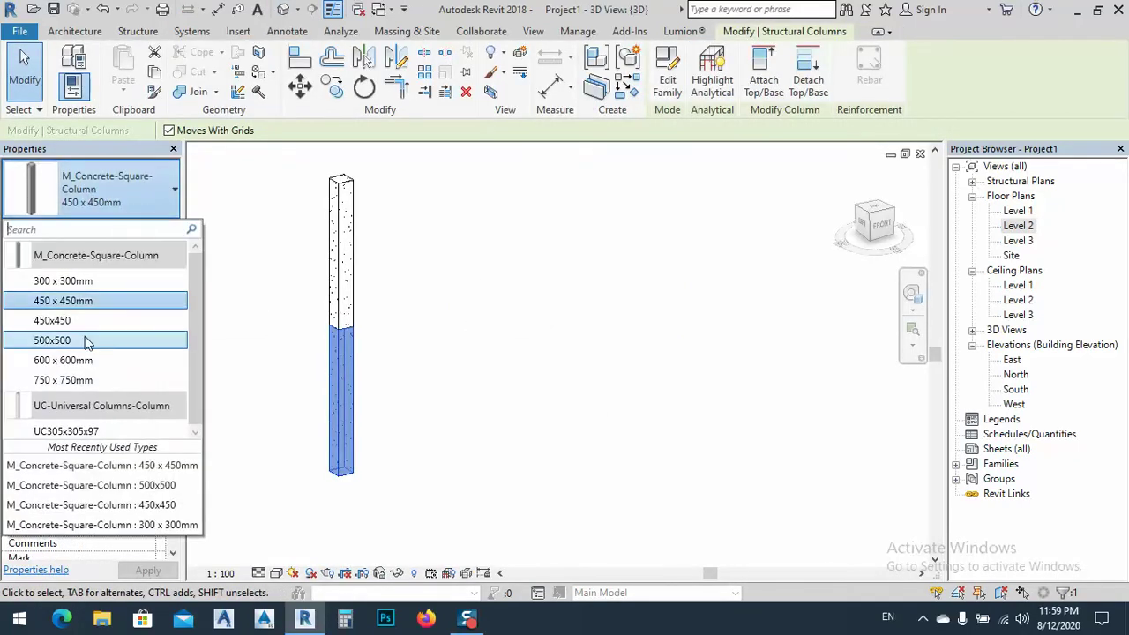
pyautogui.click(86, 340)
pyautogui.click(466, 423)
pyautogui.moveTo(451, 381); pyautogui.dragTo(597, 365, button='middle')
pyautogui.scroll(8, 555, 346)
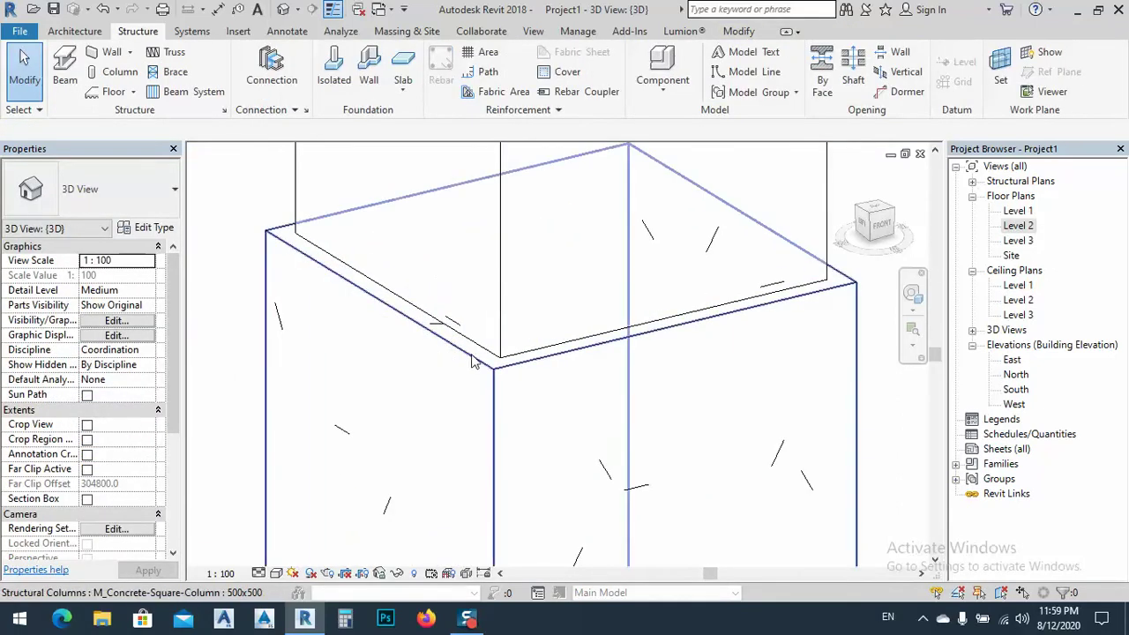
# From the top of the 3D view, align the upper column's west face with the west face of the lower column
pyautogui.click(864, 210)
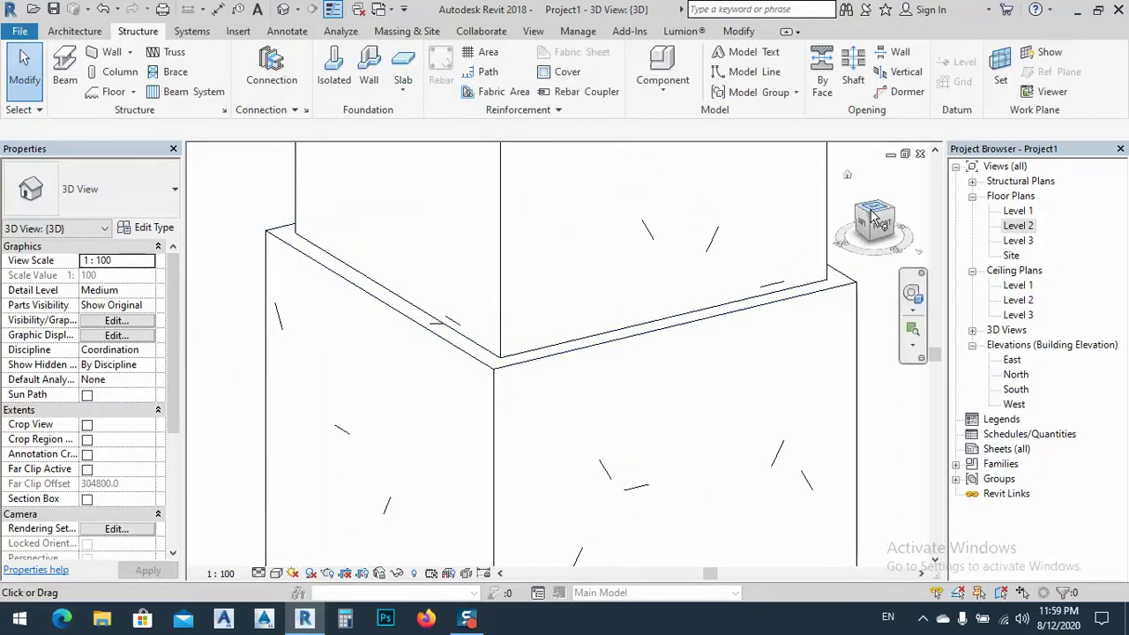
pyautogui.scroll(8, 577, 358)
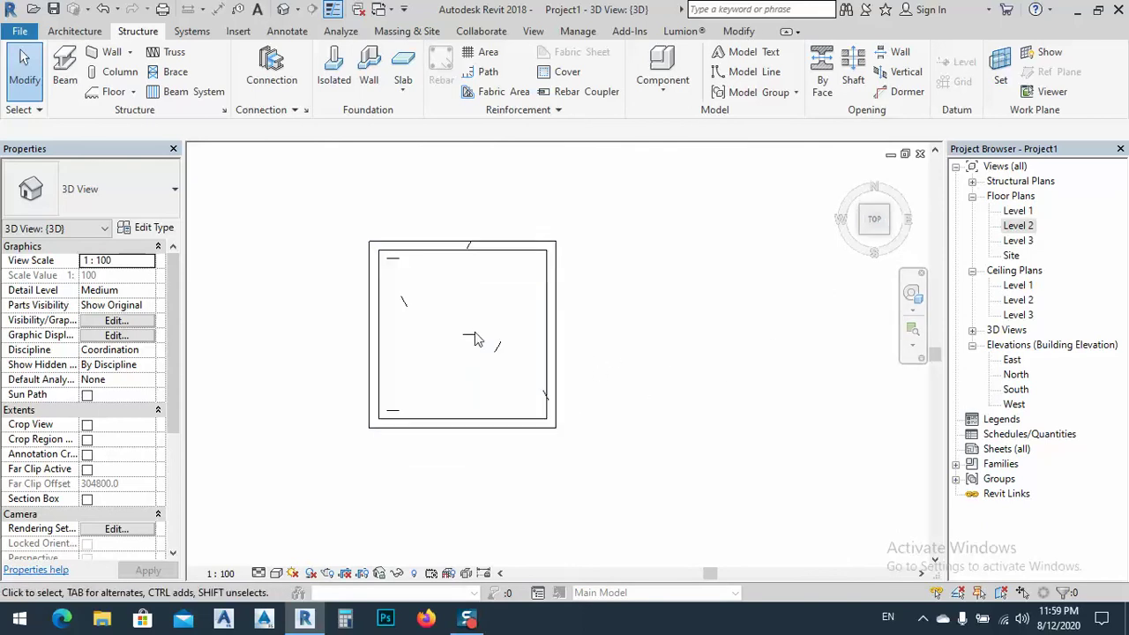
pyautogui.click(381, 330)
pyautogui.click(307, 247)
pyautogui.click(740, 34)
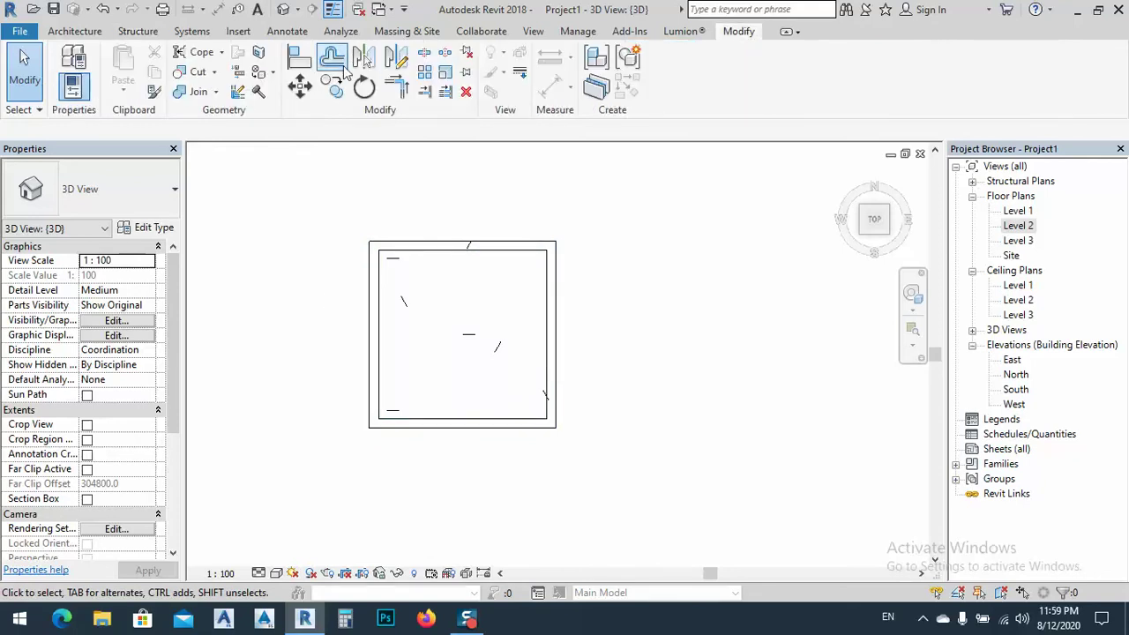
pyautogui.click(300, 56)
pyautogui.click(371, 346)
pyautogui.click(378, 346)
pyautogui.rightClick(343, 353)
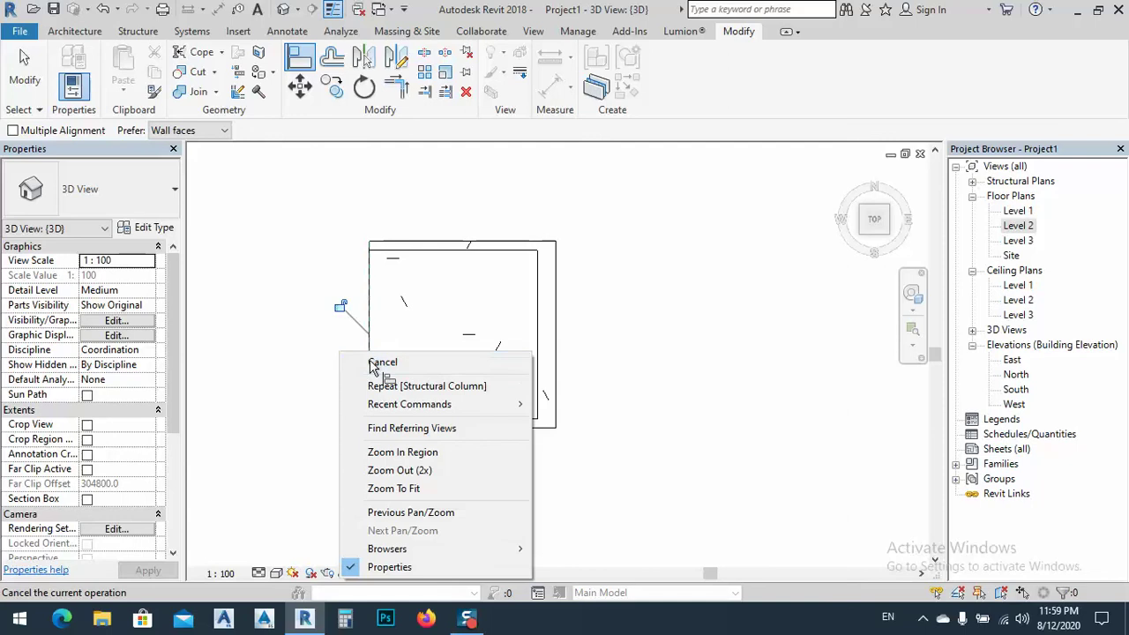
pyautogui.click(379, 362)
pyautogui.rightClick(491, 273)
pyautogui.click(529, 281)
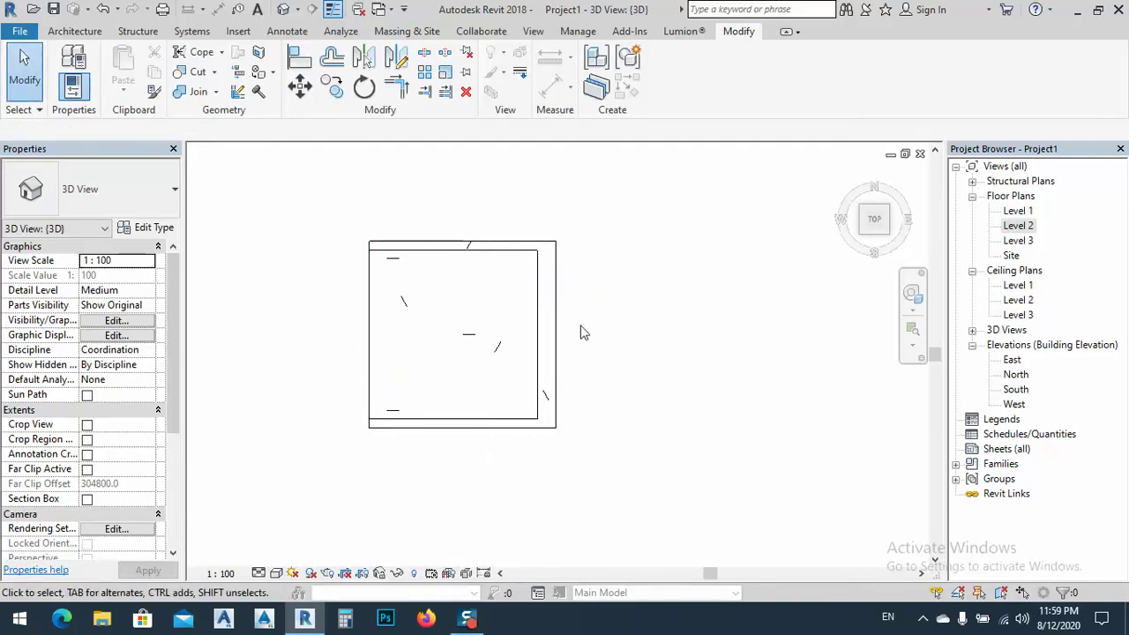
# On the Level 2 floor plan, create a building section along grid 1 cutting through the columns
pyautogui.moveTo(514, 347); pyautogui.dragTo(509, 358, button='middle')
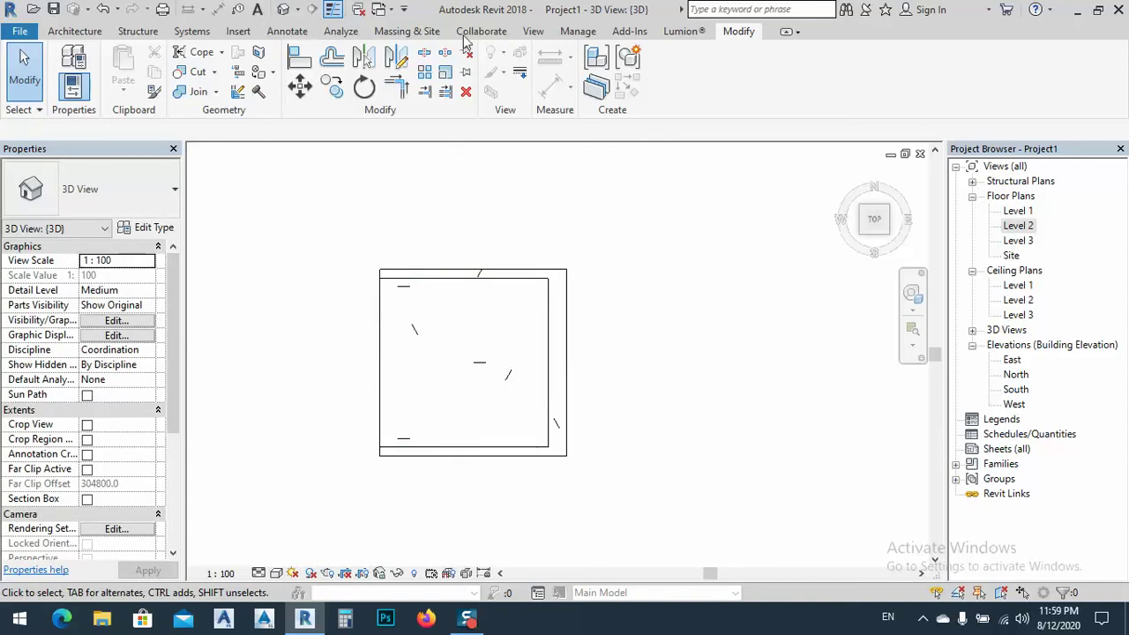
pyautogui.click(533, 32)
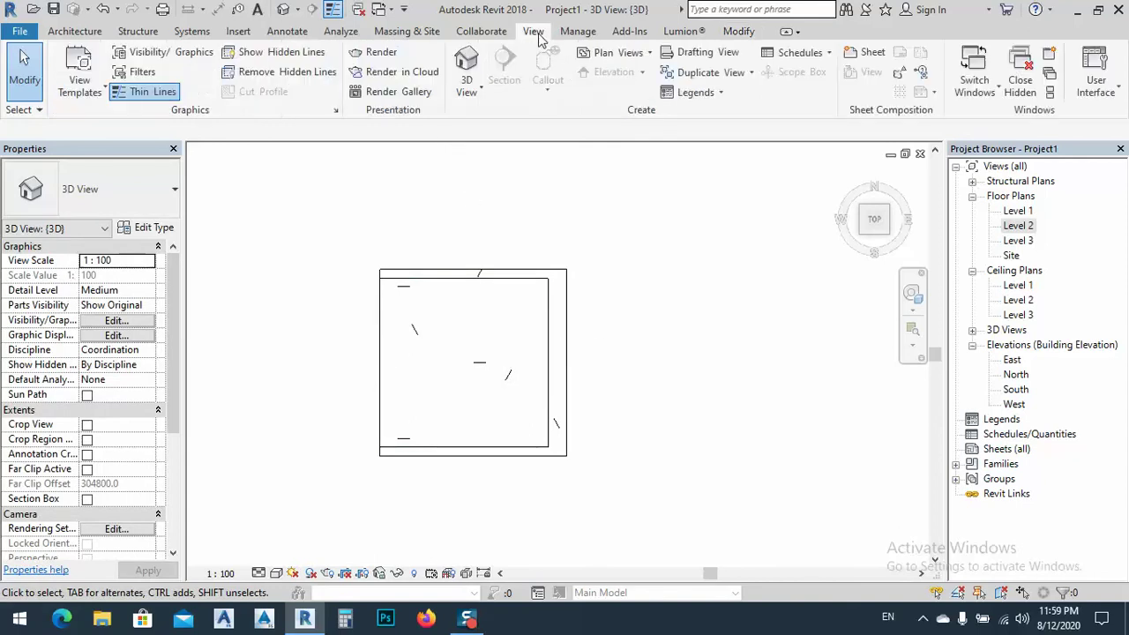
pyautogui.doubleClick(1019, 226)
pyautogui.click(504, 70)
pyautogui.click(420, 341)
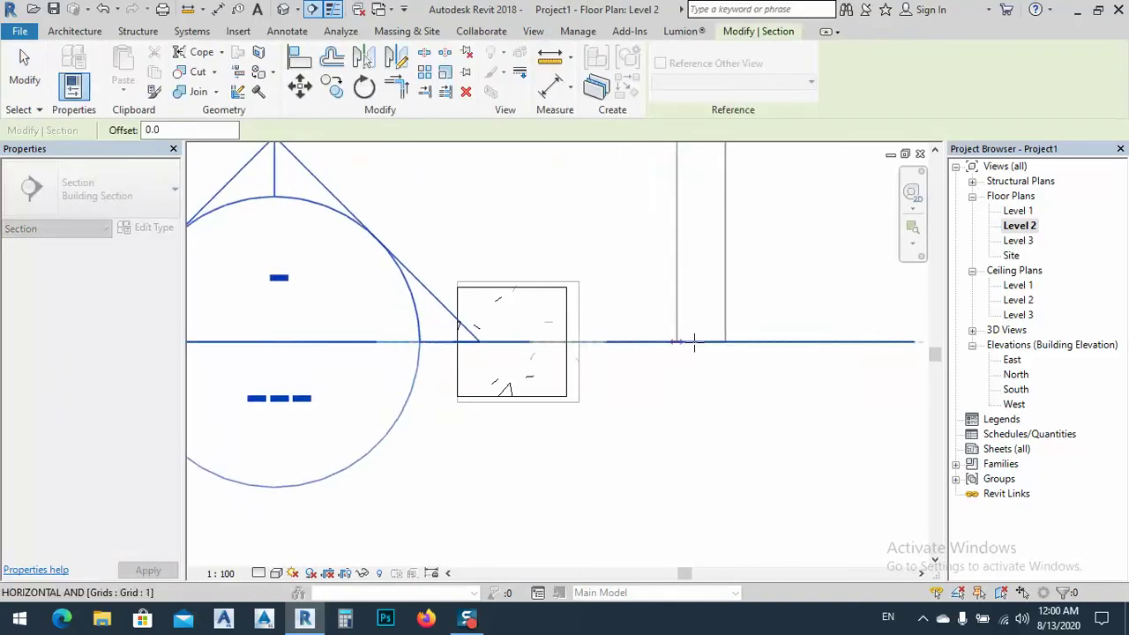
pyautogui.click(693, 341)
pyautogui.moveTo(419, 212); pyautogui.dragTo(492, 296, button='middle')
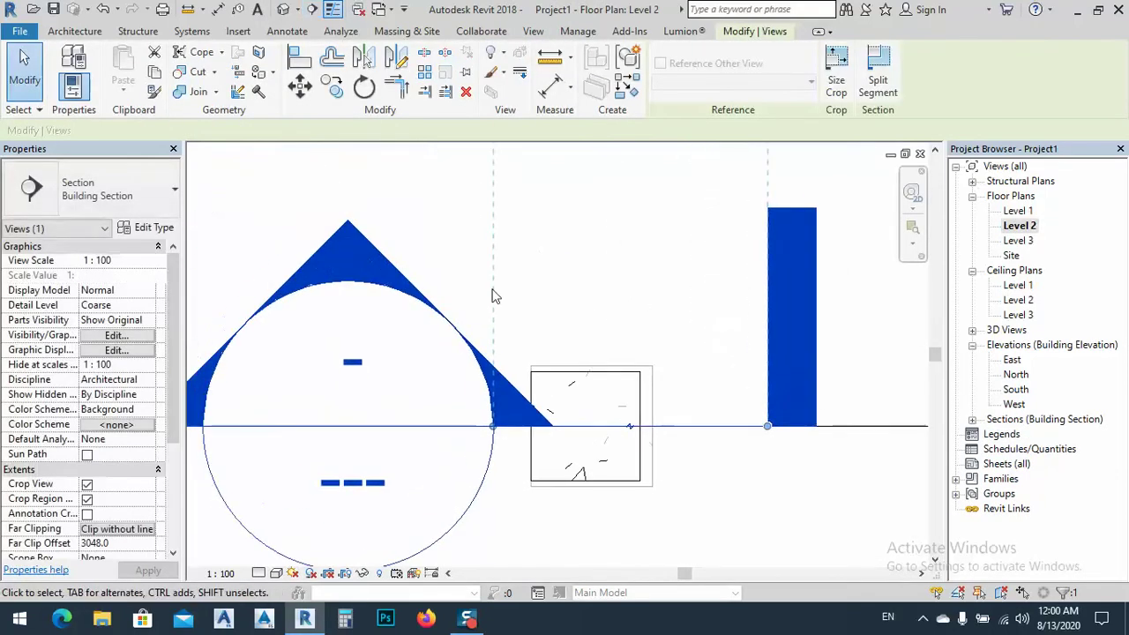
# Open the new section's view and widen its crop region on both sides of the columns
pyautogui.doubleClick(345, 227)
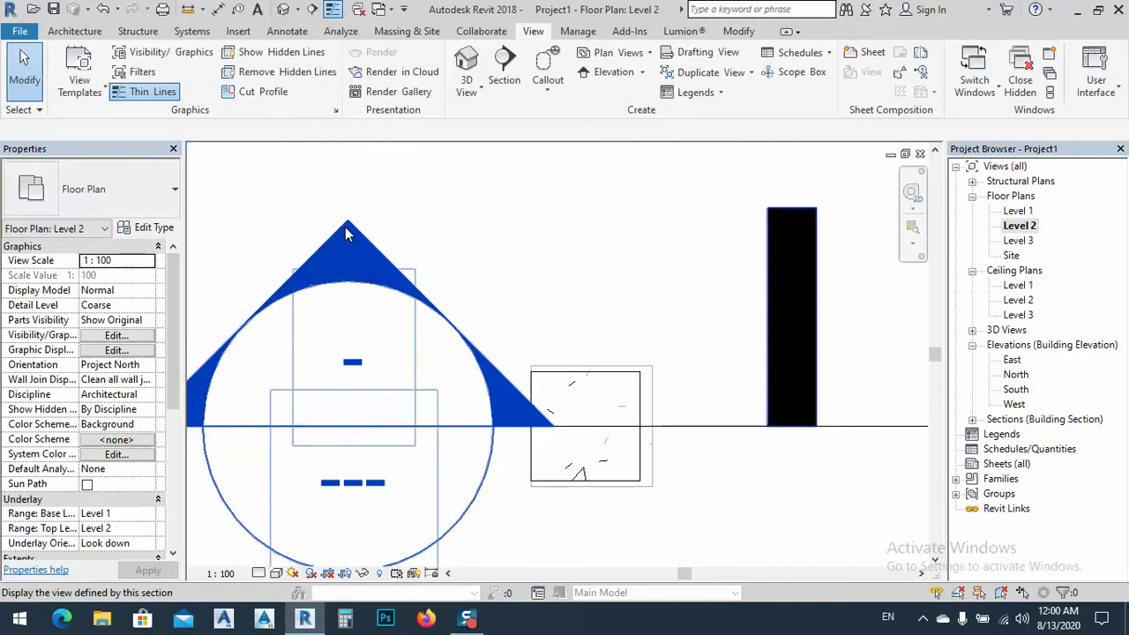
pyautogui.moveTo(548, 362); pyautogui.dragTo(528, 342, button='middle')
pyautogui.click(484, 314)
pyautogui.moveTo(483, 314); pyautogui.dragTo(348, 276)
pyautogui.moveTo(616, 275); pyautogui.dragTo(800, 274)
pyautogui.click(612, 338)
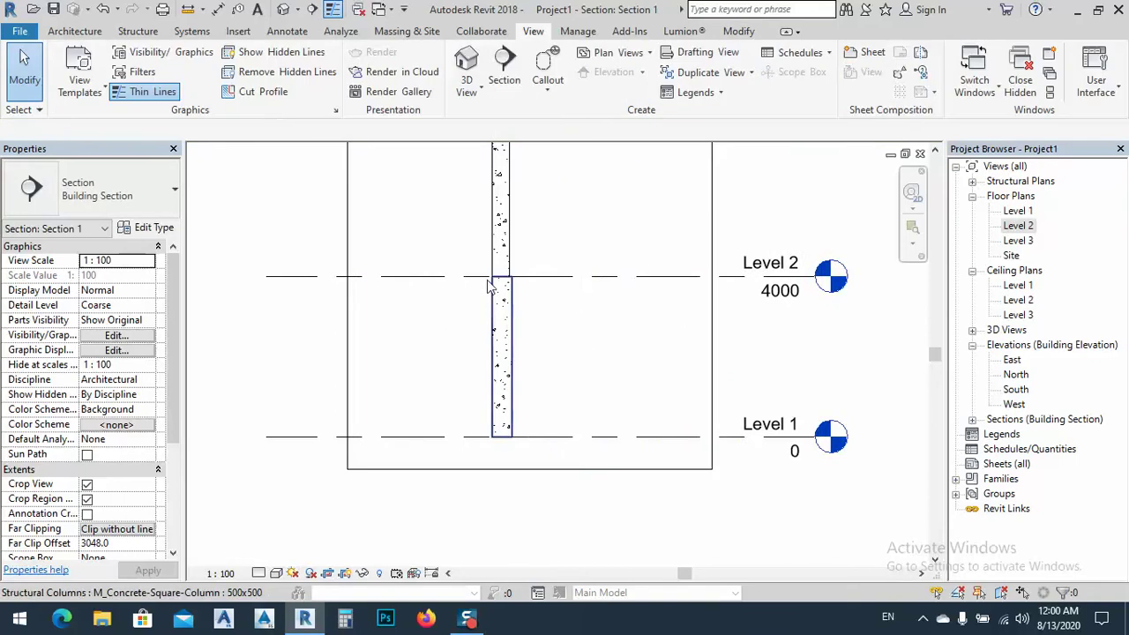
# Examine the column joint at Level 2 in the section, checking the flush faces and the size step
pyautogui.scroll(5, 491, 295)
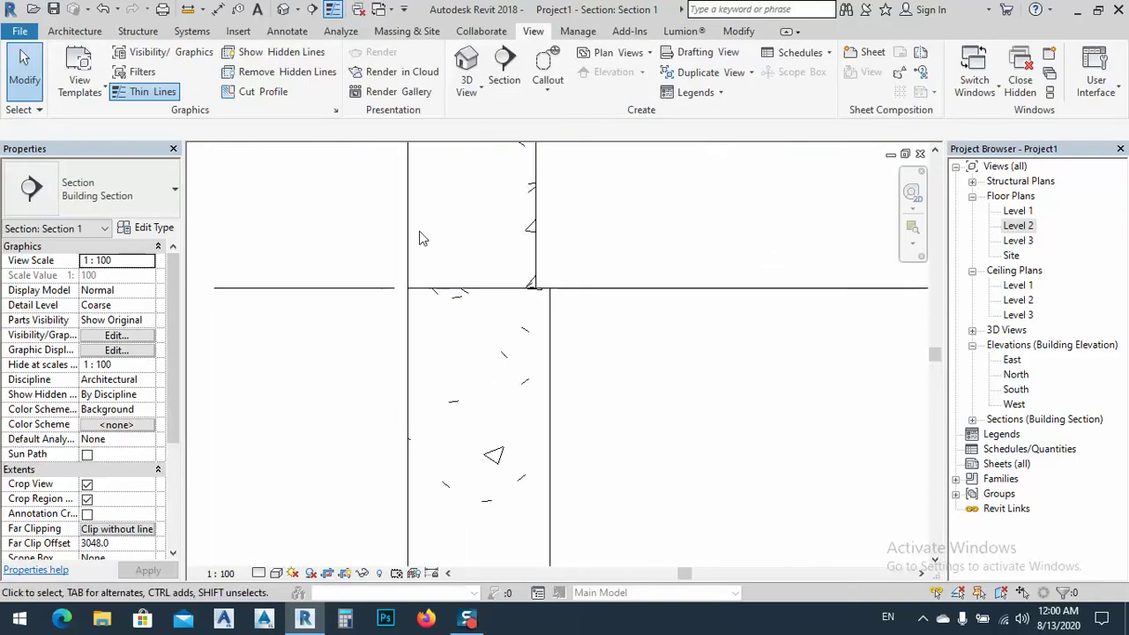
pyautogui.scroll(3, 421, 245)
pyautogui.moveTo(524, 176); pyautogui.dragTo(459, 285, button='middle')
pyautogui.scroll(2, 459, 286)
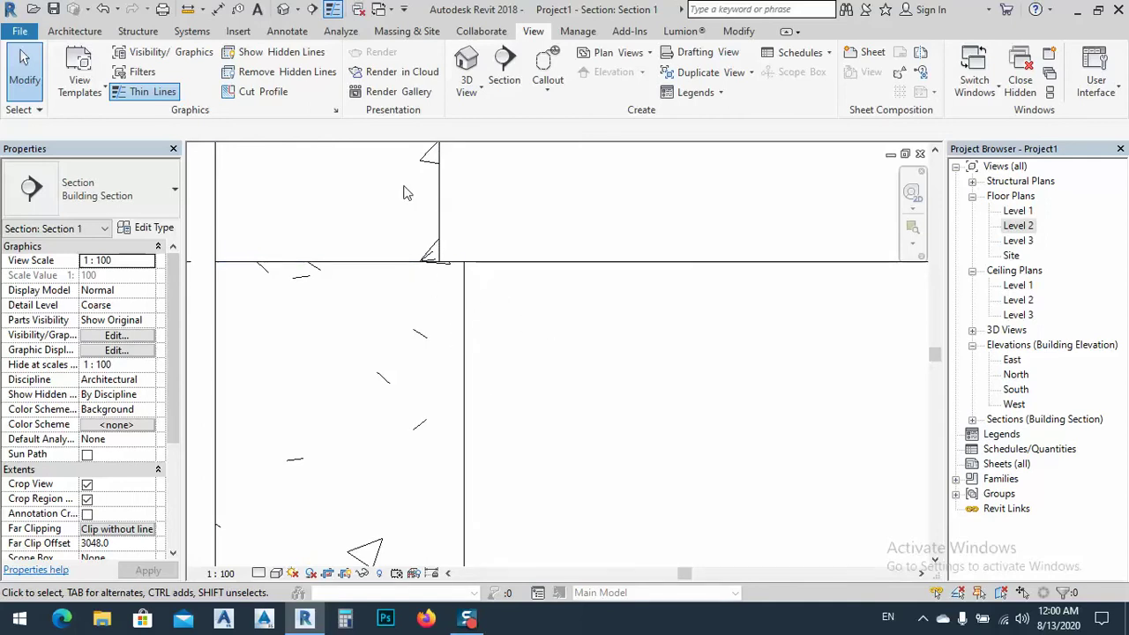
pyautogui.click(470, 332)
pyautogui.scroll(-4, 461, 325)
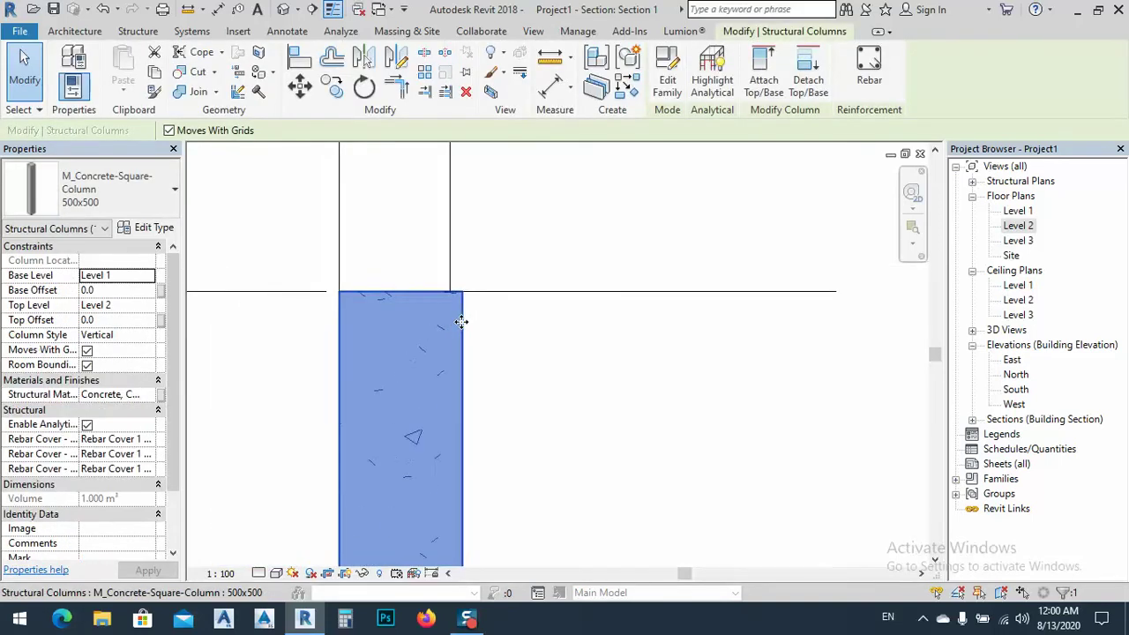
pyautogui.click(539, 220)
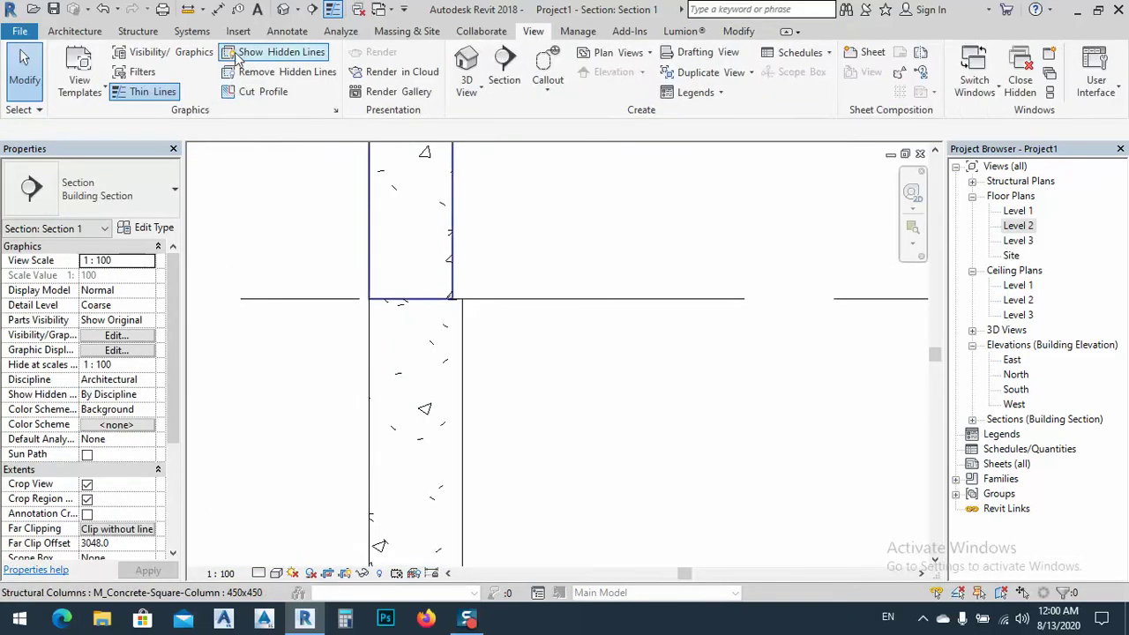
# Add a rebar cover setting named Column cover with a value of 40 mm
pyautogui.click(143, 32)
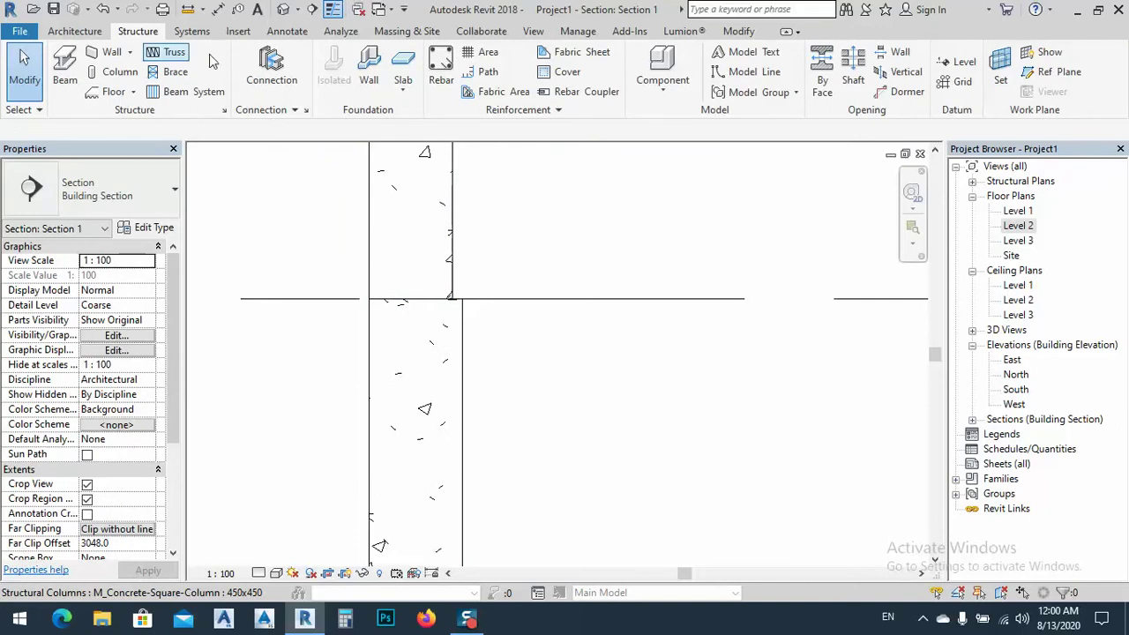
pyautogui.click(581, 75)
pyautogui.click(460, 327)
pyautogui.click(447, 288)
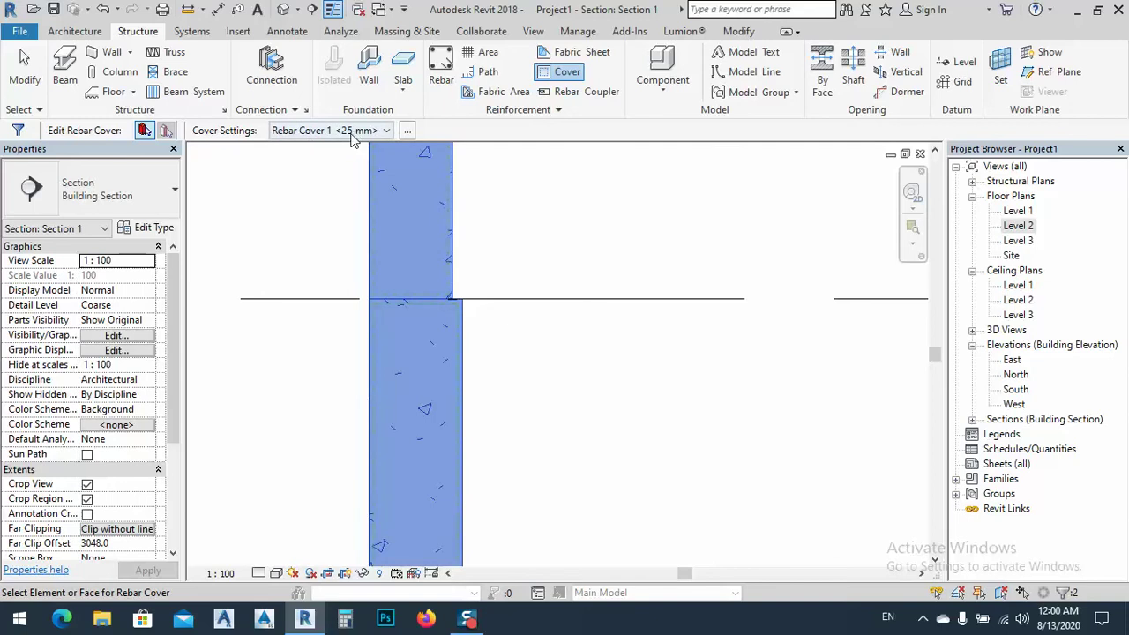
pyautogui.click(408, 132)
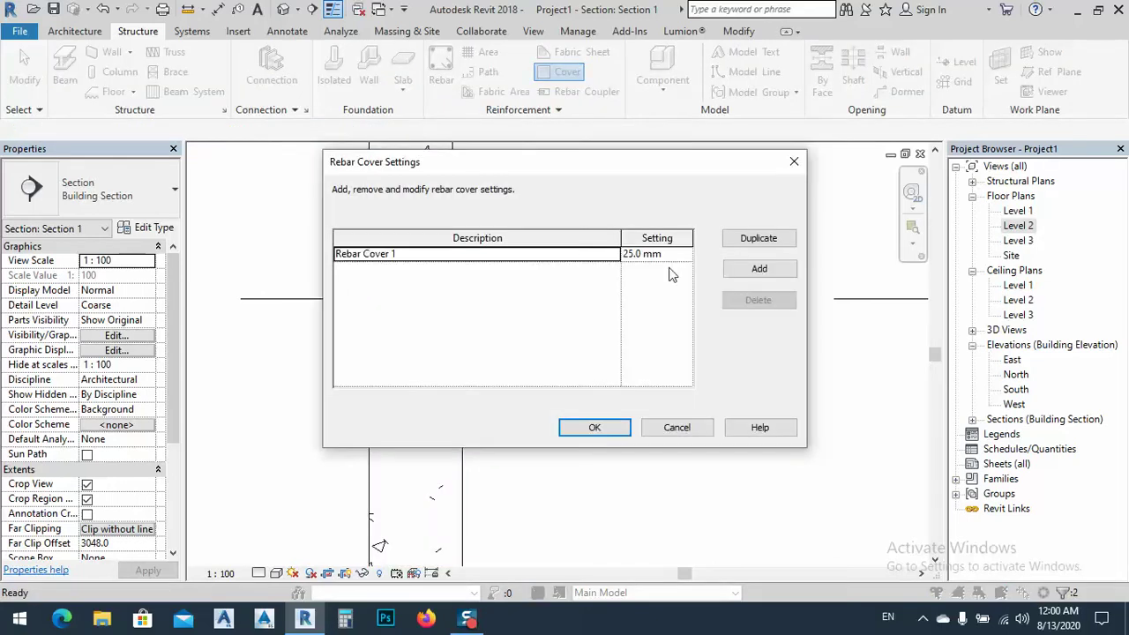
pyautogui.click(758, 269)
pyautogui.click(409, 270)
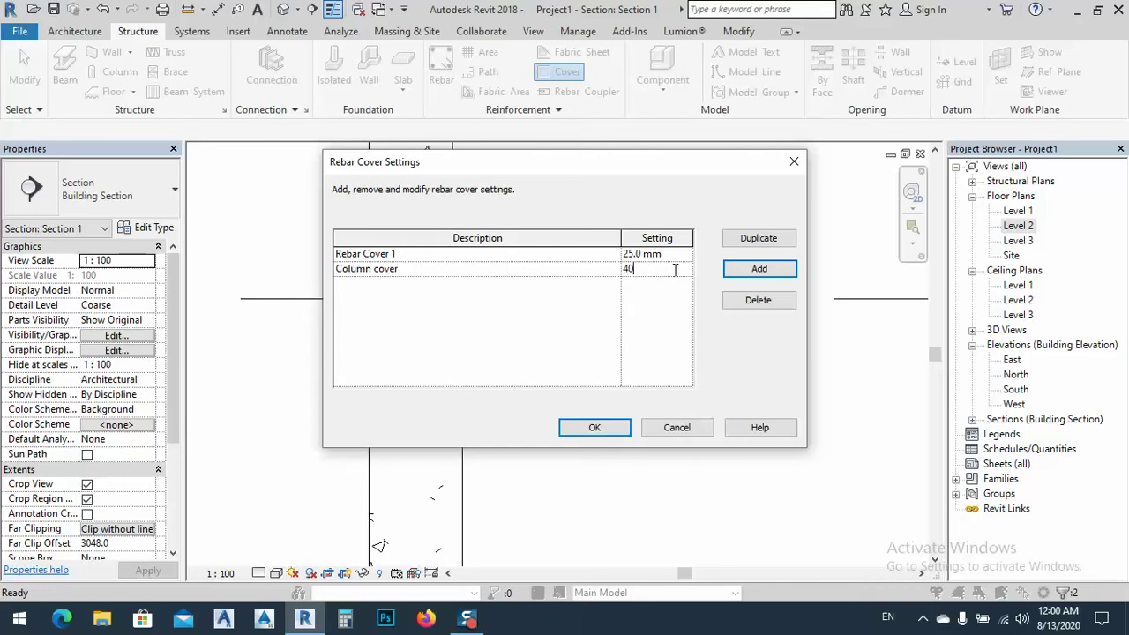
pyautogui.click(594, 427)
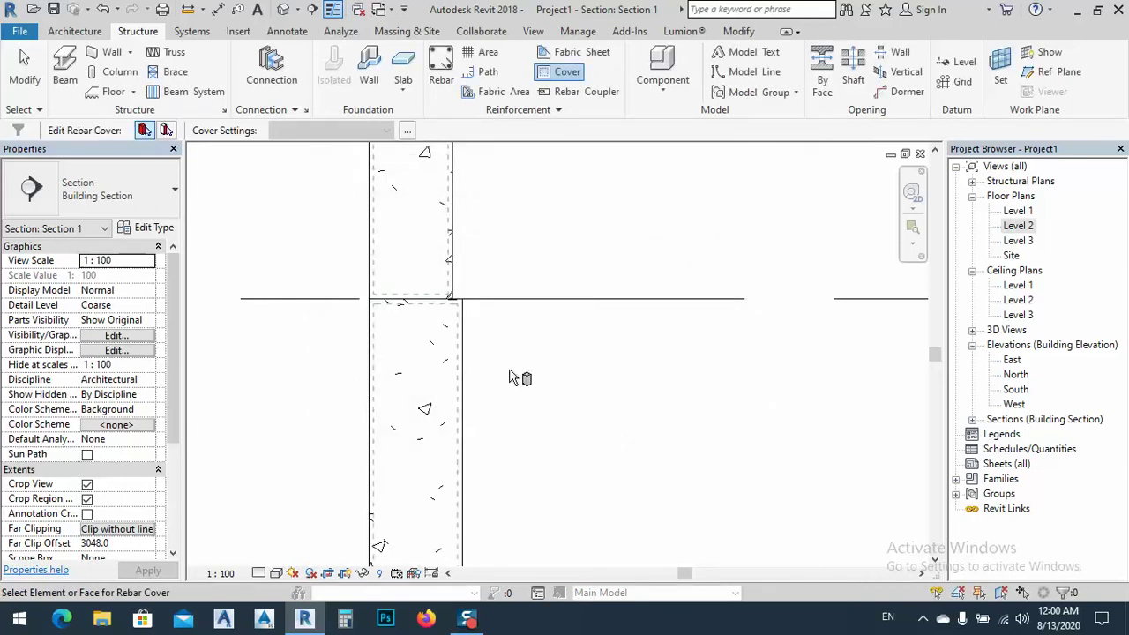
# Assign the 40 mm Column cover setting to both the lower and upper columns
pyautogui.click(459, 316)
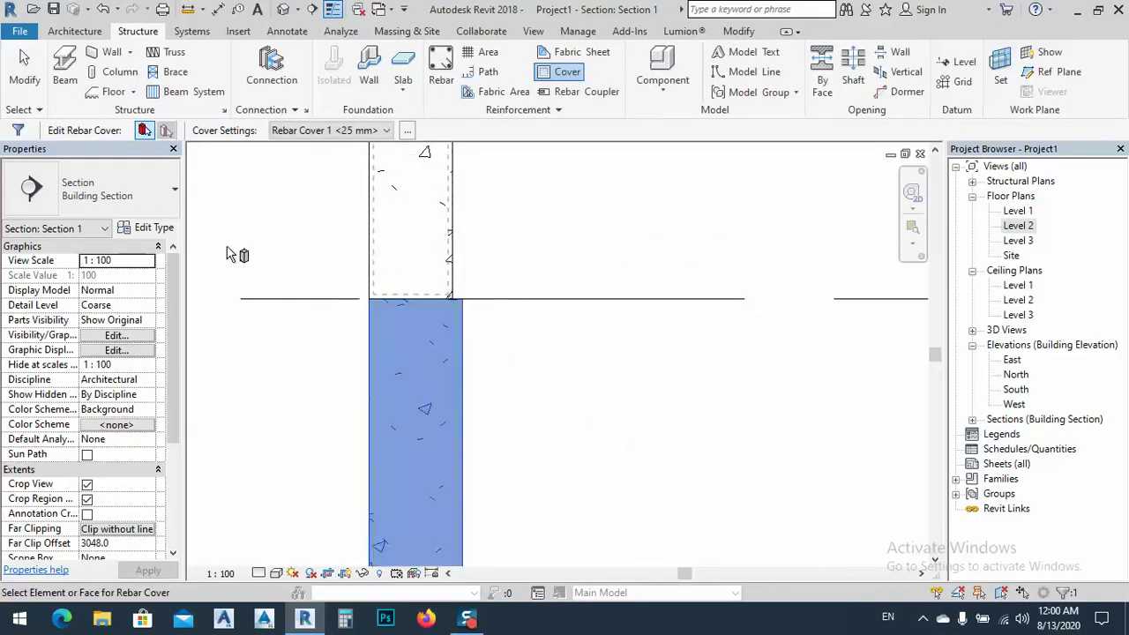
pyautogui.click(448, 273)
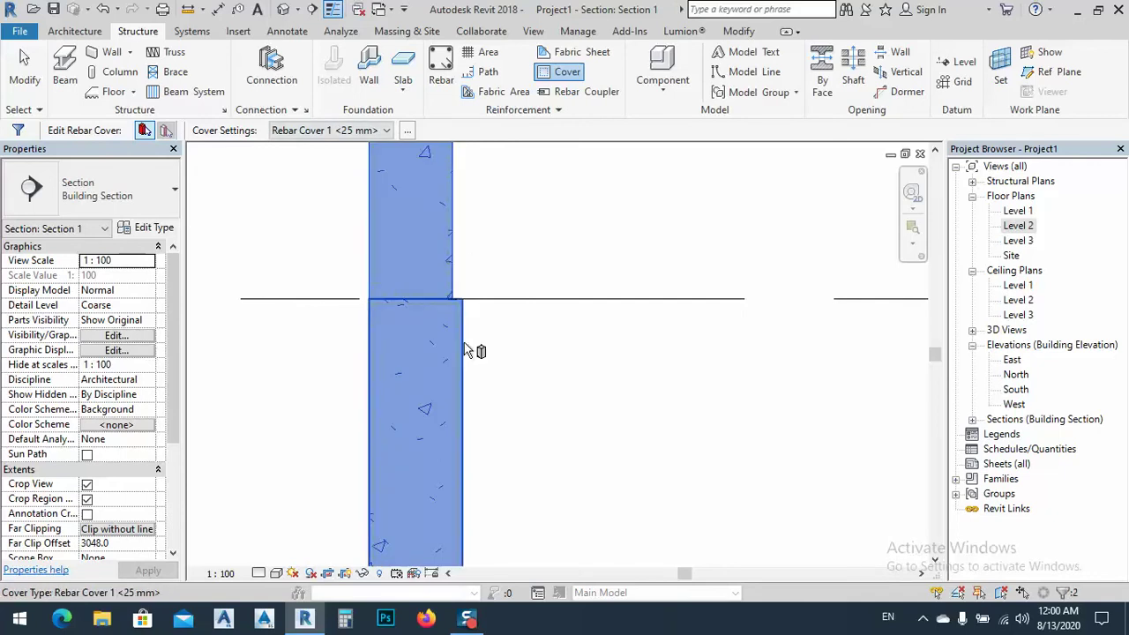
pyautogui.click(349, 132)
pyautogui.click(348, 145)
pyautogui.press('Escape')
pyautogui.press('Escape')
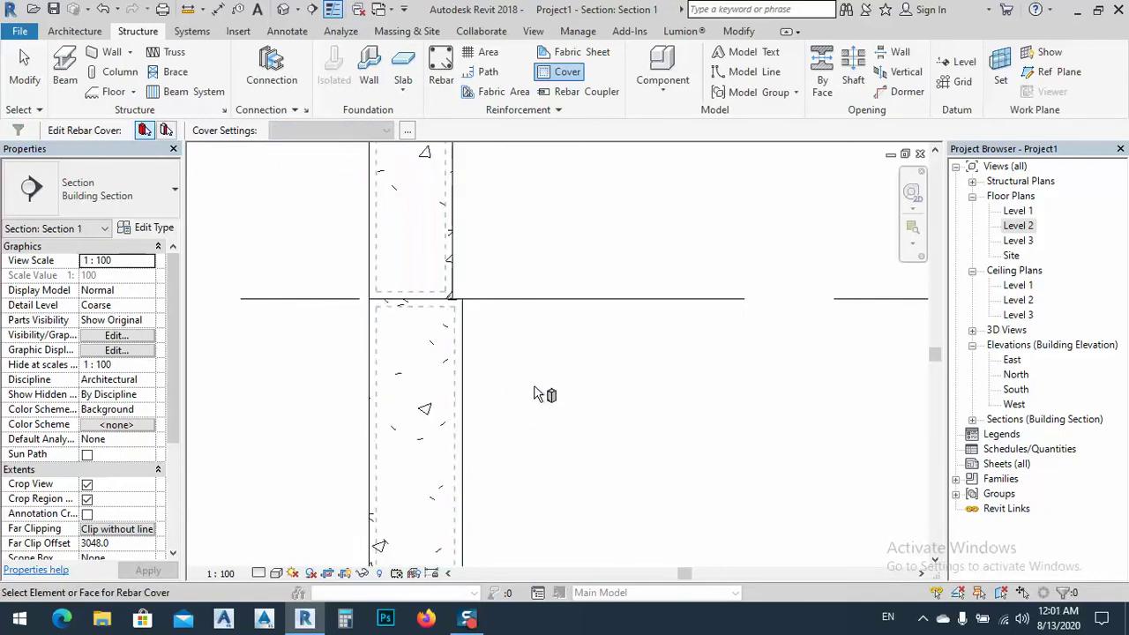
# Start placing structural rebar, accepting that rebar shape definitions include hooks and ignore end treatments
pyautogui.scroll(-2, 446, 334)
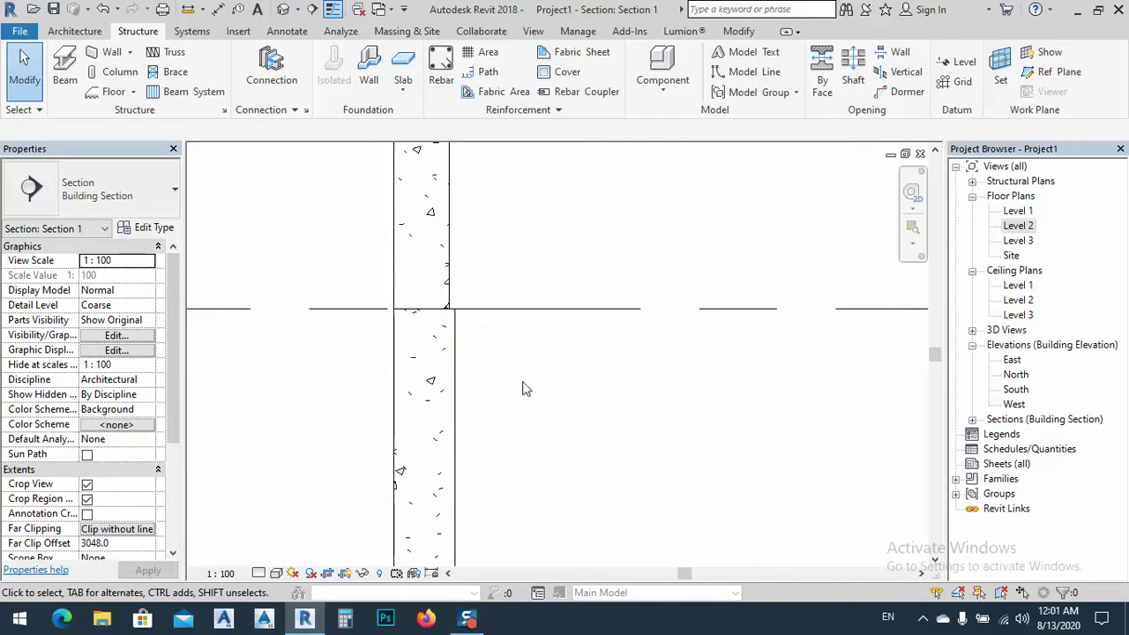
pyautogui.scroll(-3, 524, 391)
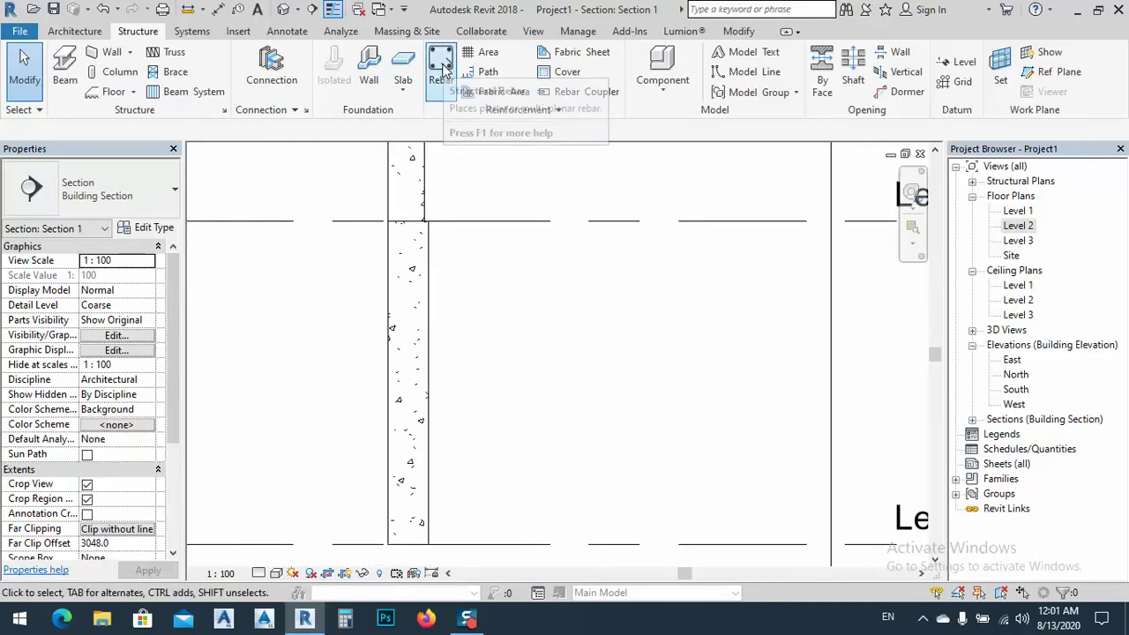
pyautogui.click(442, 70)
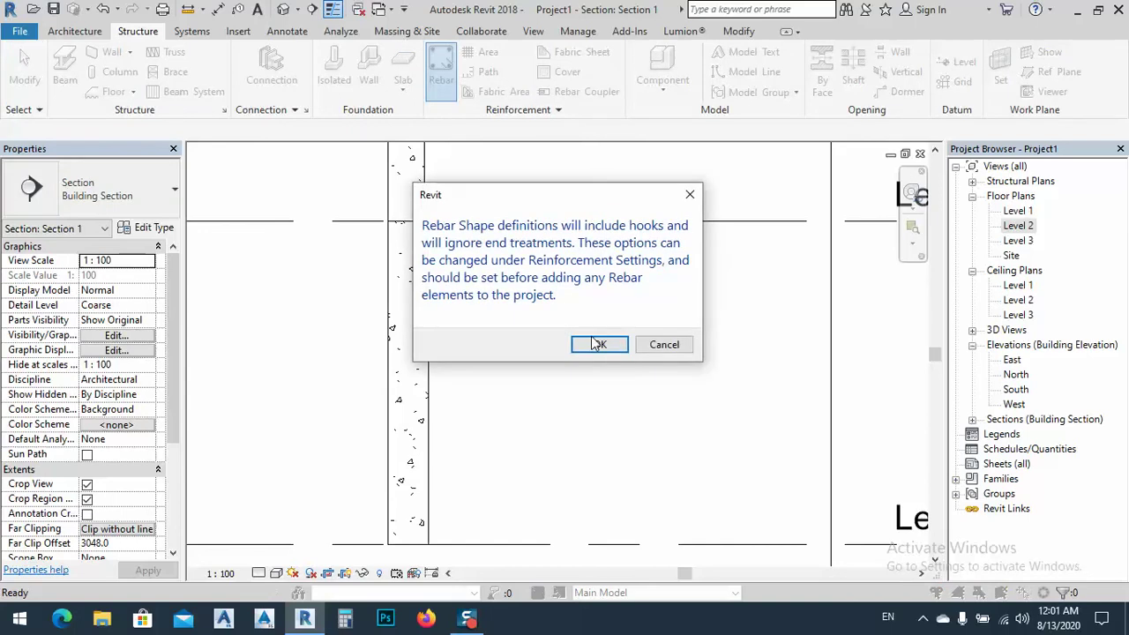
pyautogui.click(597, 344)
# Examine the T1 rebar placement preview inside the columns, from the Level 2 joint up to Level 3
pyautogui.scroll(-10, 1029, 306)
pyautogui.scroll(15, 1028, 306)
pyautogui.scroll(8, 1026, 281)
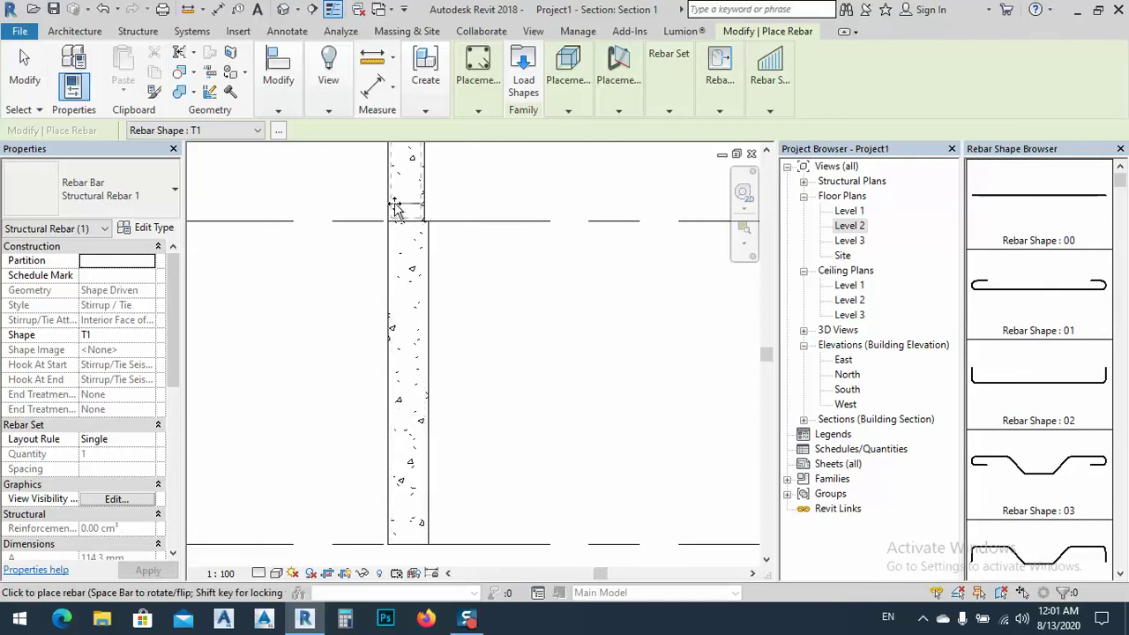
pyautogui.moveTo(416, 279); pyautogui.dragTo(413, 323, button='middle')
pyautogui.scroll(-4, 406, 336)
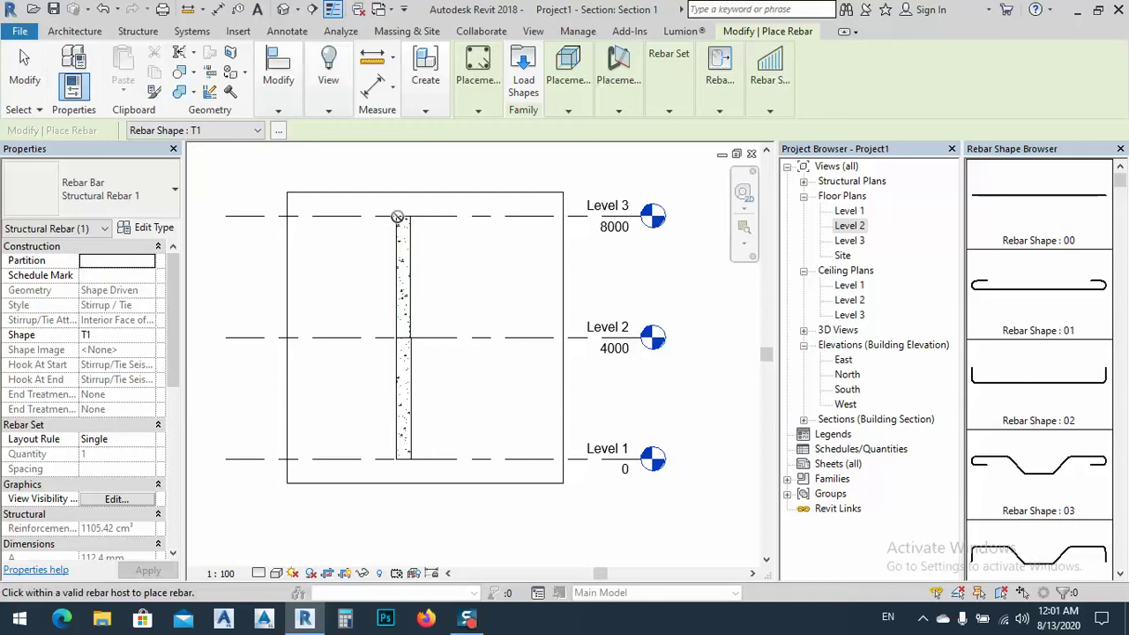
pyautogui.scroll(2, 399, 221)
pyautogui.scroll(3, 400, 221)
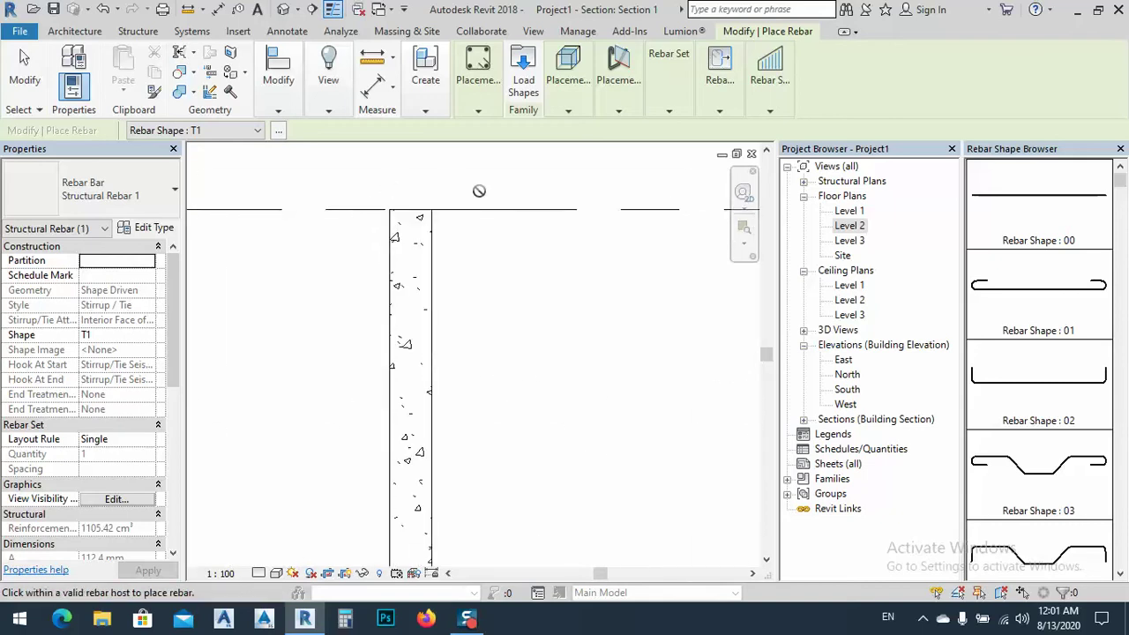
pyautogui.scroll(5, 402, 211)
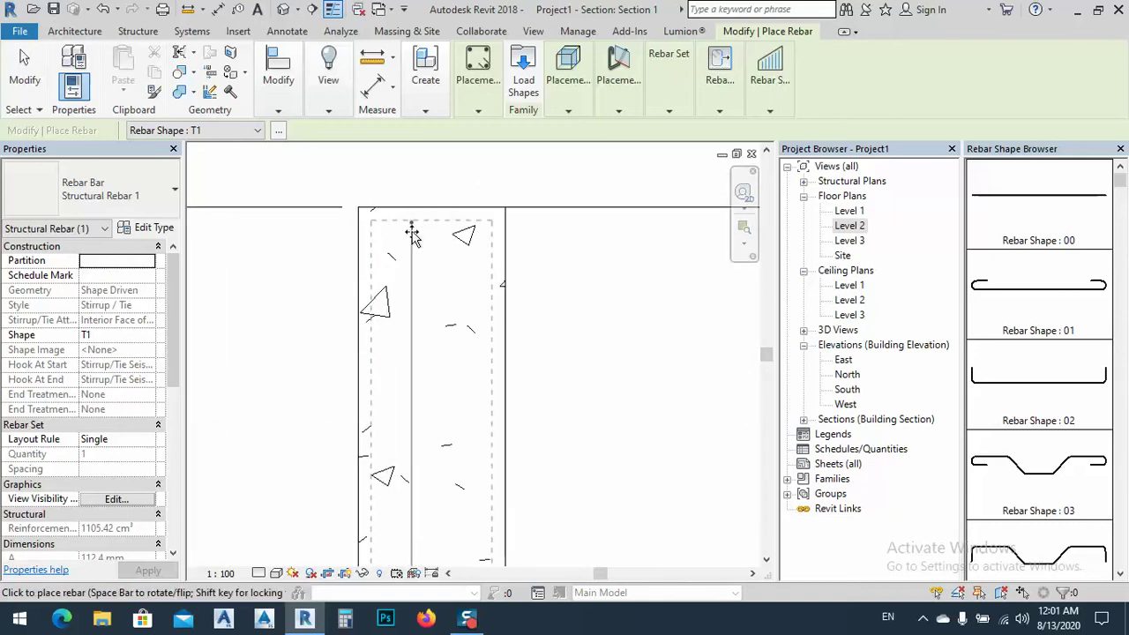
pyautogui.scroll(-5, 408, 194)
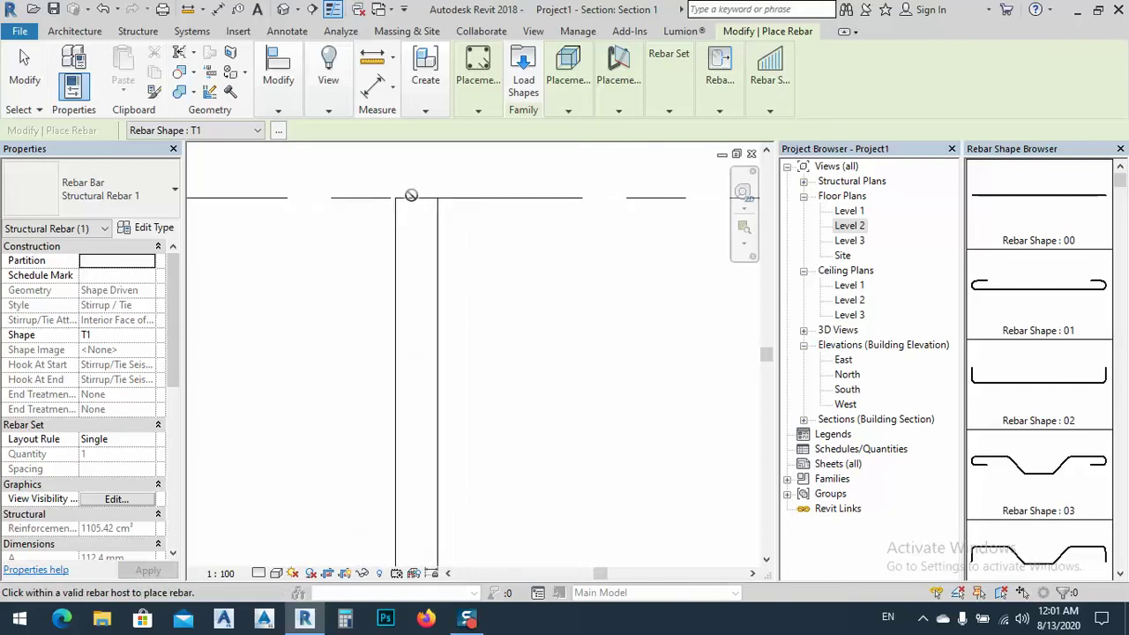
# Place a straight shape 00 rebar, oriented parallel to the work plane, along the left cover of the lower column
pyautogui.moveTo(427, 331); pyautogui.dragTo(415, 353, button='middle')
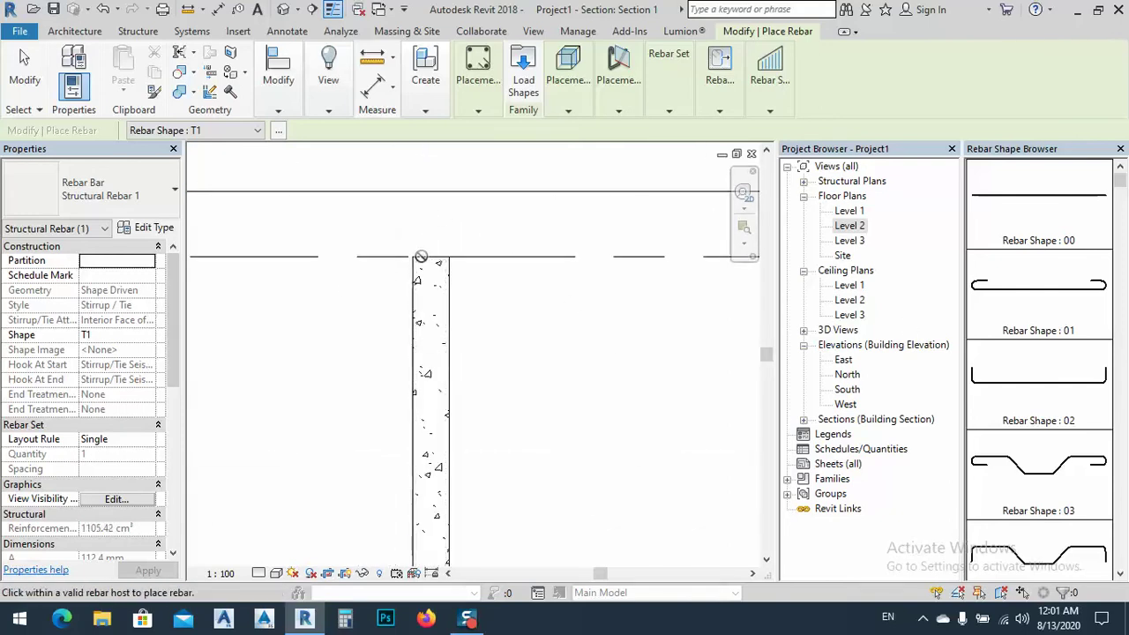
pyautogui.moveTo(406, 265); pyautogui.dragTo(427, 357, button='middle')
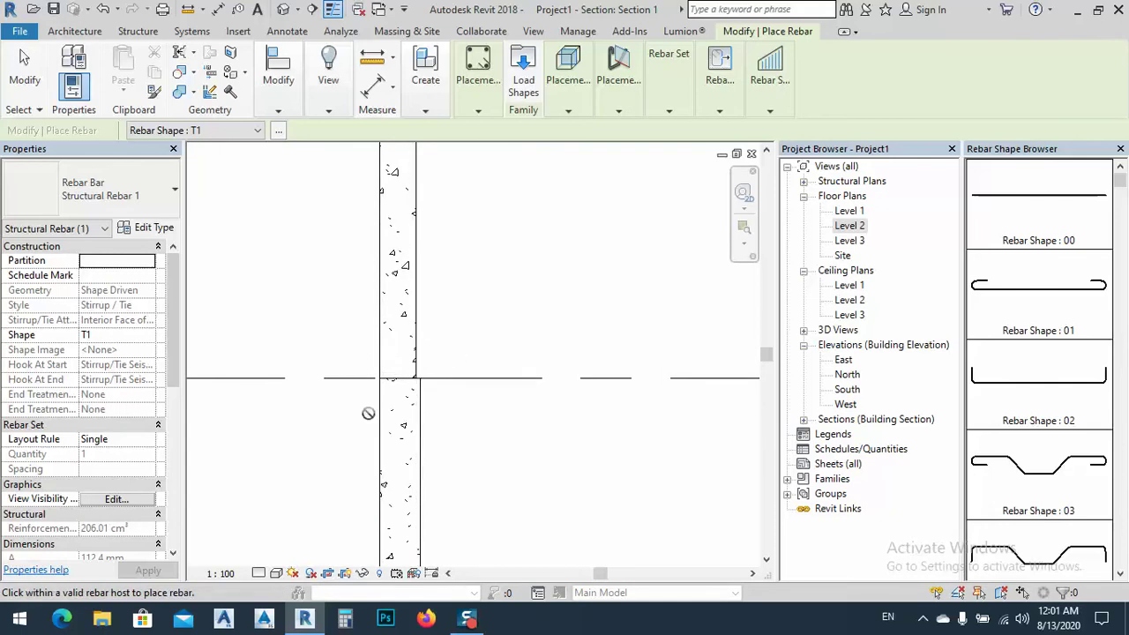
pyautogui.scroll(2, 387, 375)
pyautogui.scroll(2, 386, 401)
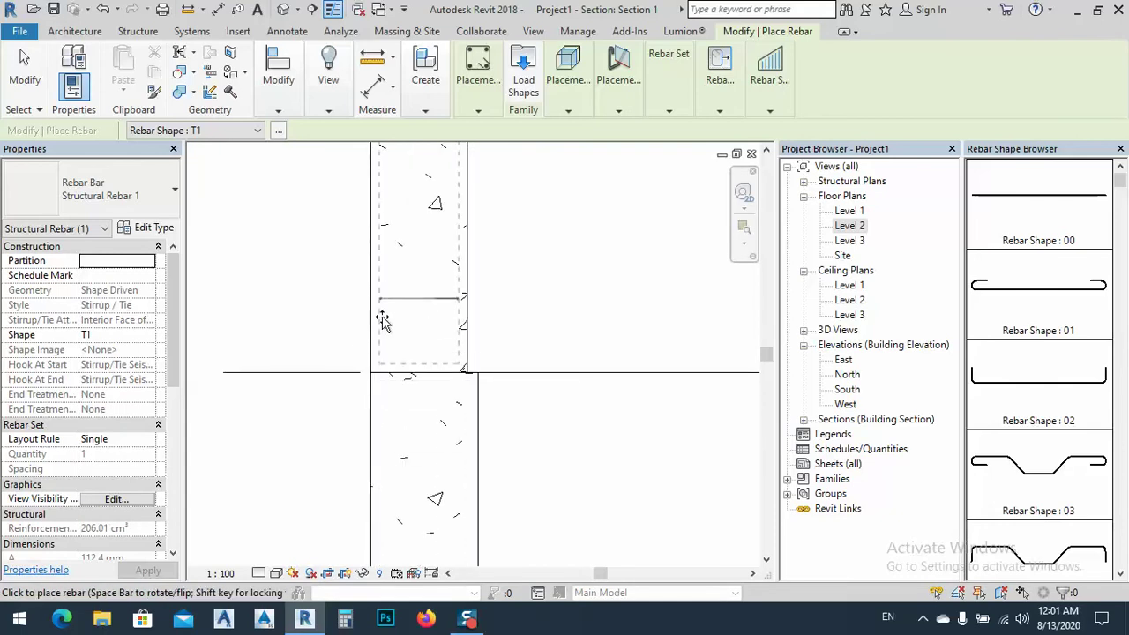
pyautogui.click(1023, 197)
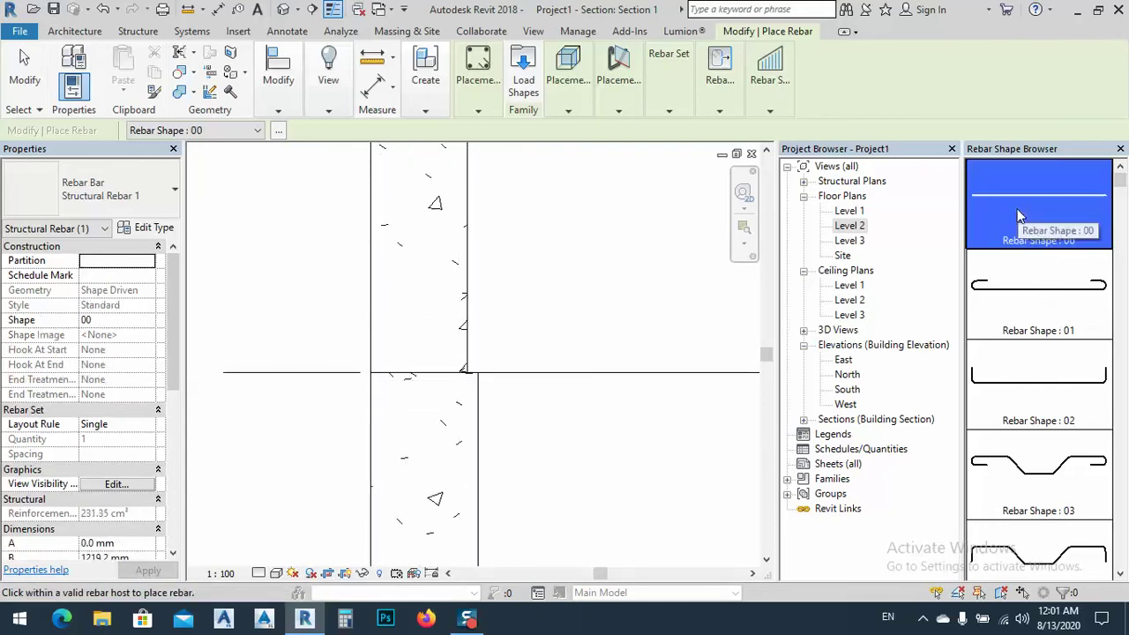
pyautogui.scroll(2, 397, 357)
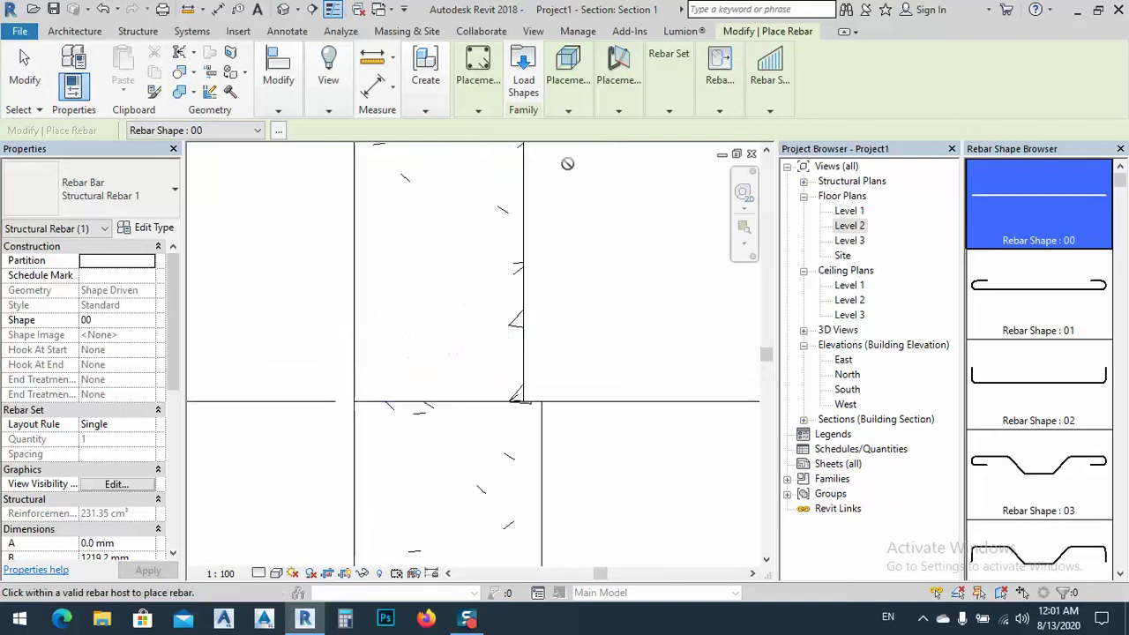
pyautogui.click(618, 84)
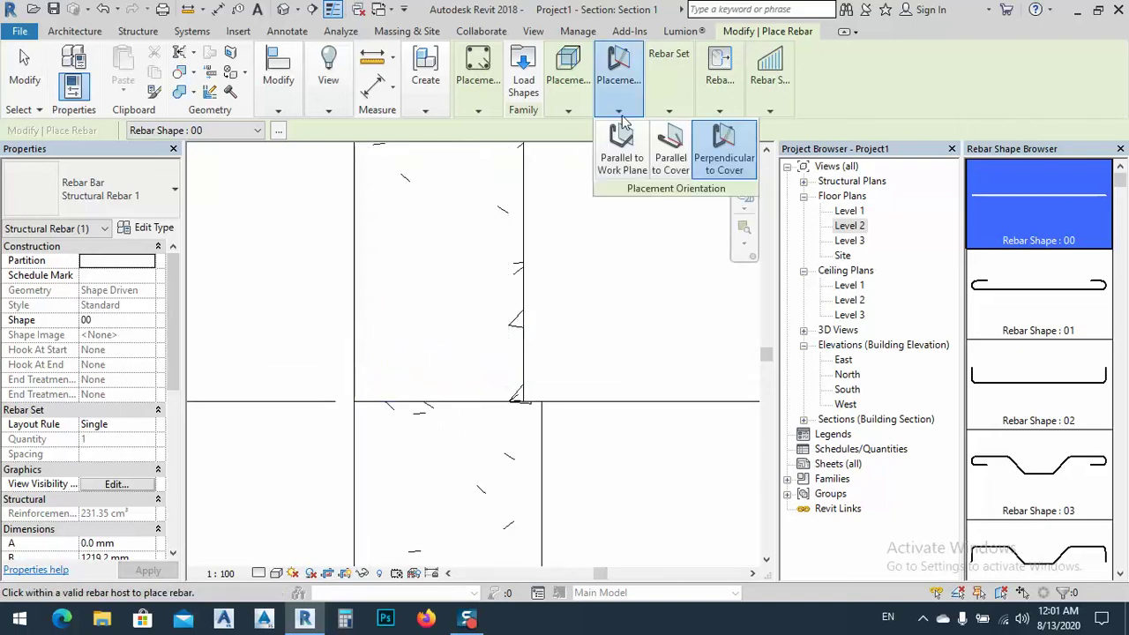
pyautogui.click(623, 164)
pyautogui.moveTo(393, 470); pyautogui.dragTo(381, 313, button='middle')
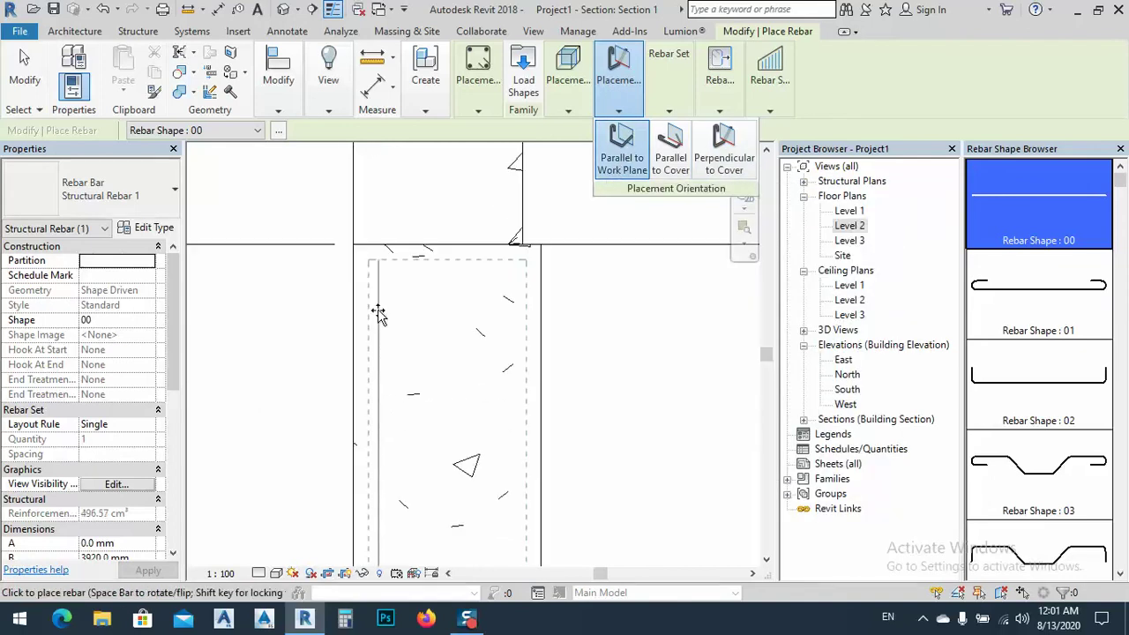
pyautogui.click(374, 315)
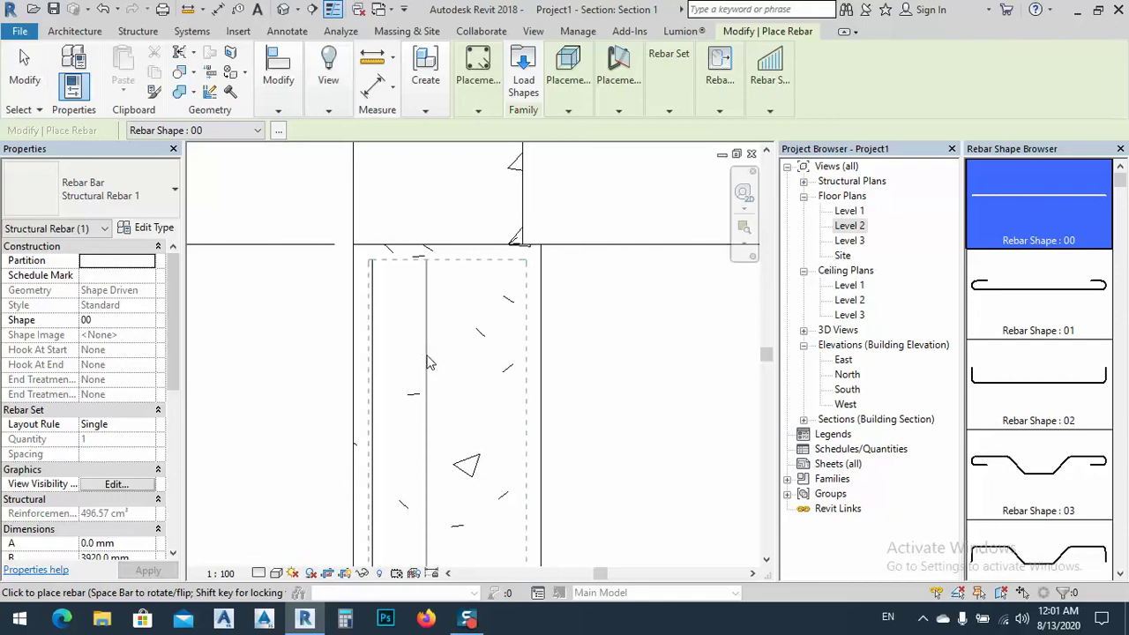
pyautogui.press('Escape')
# Change the type of the placed vertical bar to rebar #6
pyautogui.click(369, 428)
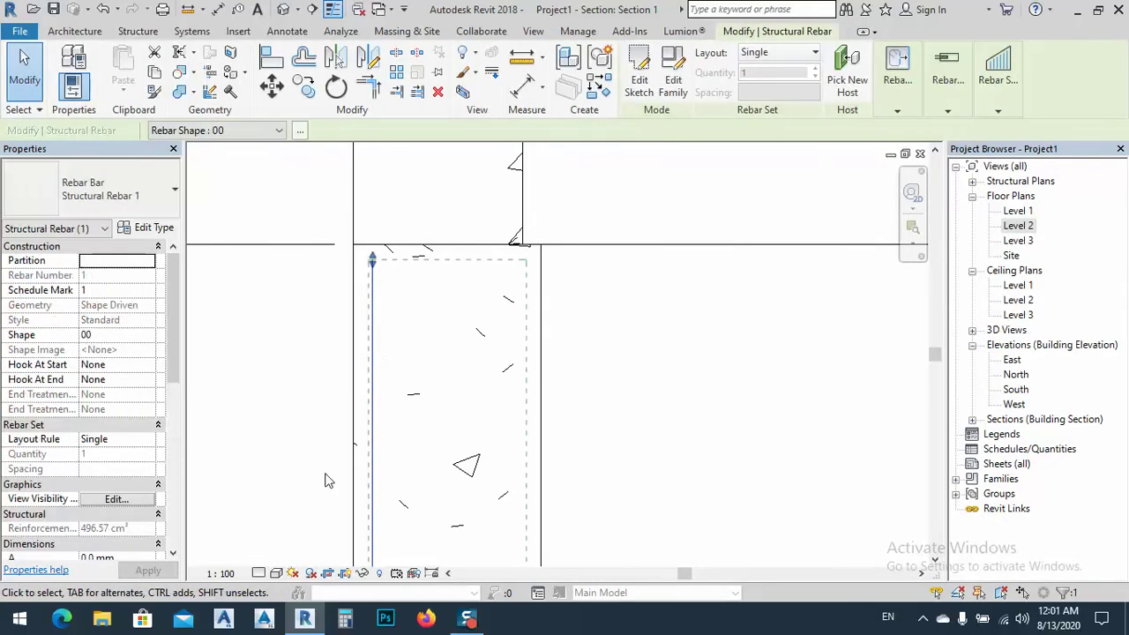
pyautogui.click(102, 194)
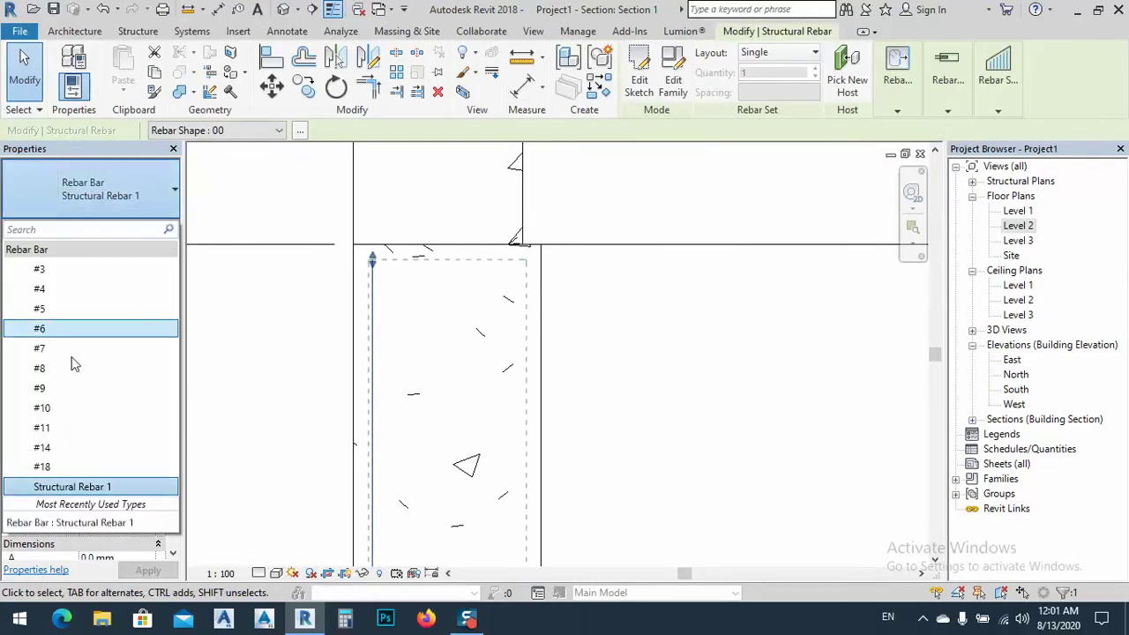
pyautogui.click(56, 328)
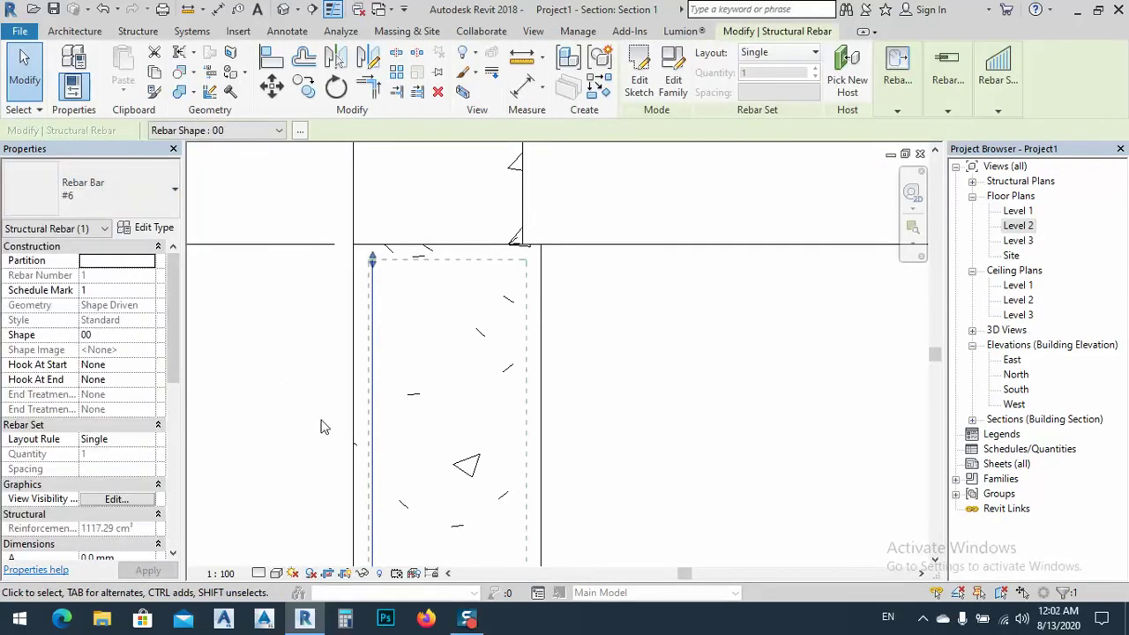
# Set the section view's detail level to Fine and check the bar against the lower column's cover
pyautogui.click(275, 574)
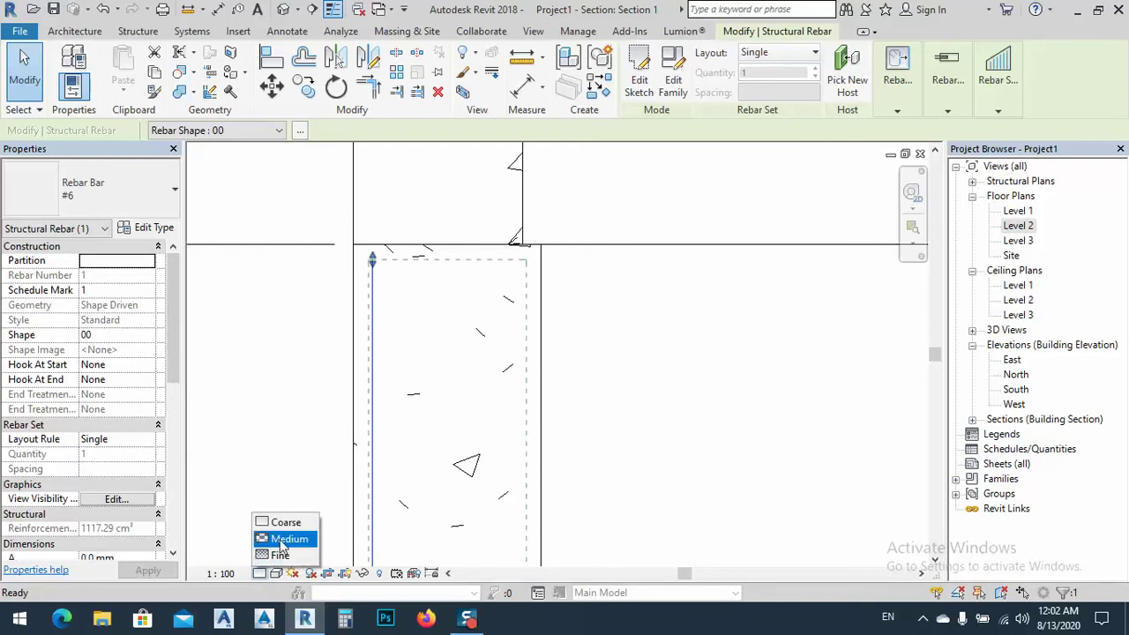
pyautogui.click(279, 554)
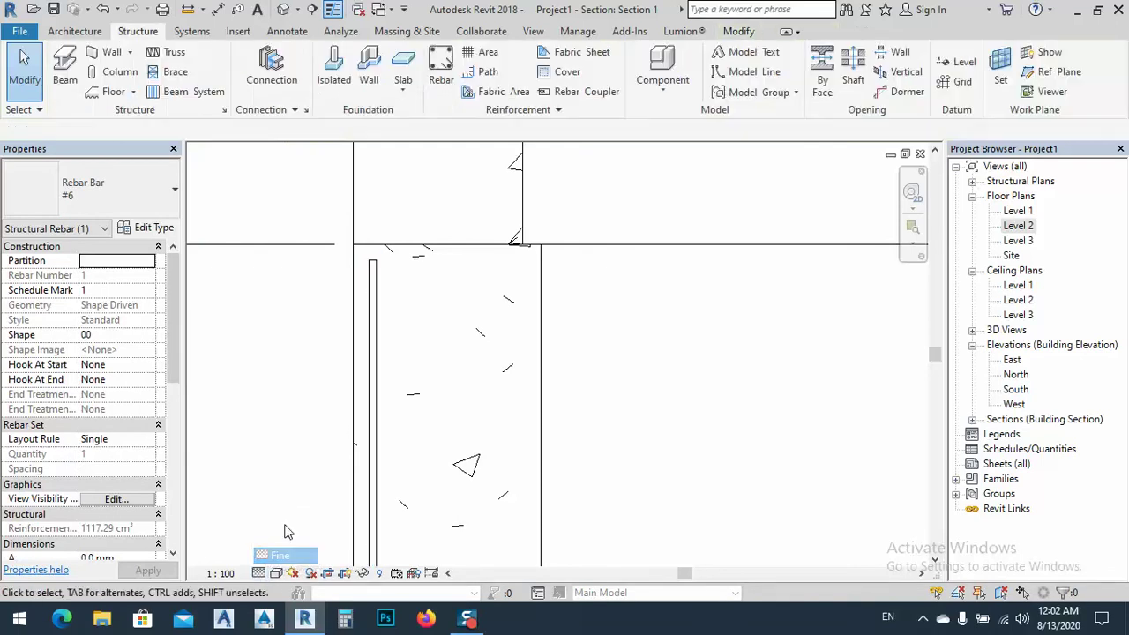
pyautogui.click(376, 302)
pyautogui.scroll(5, 377, 295)
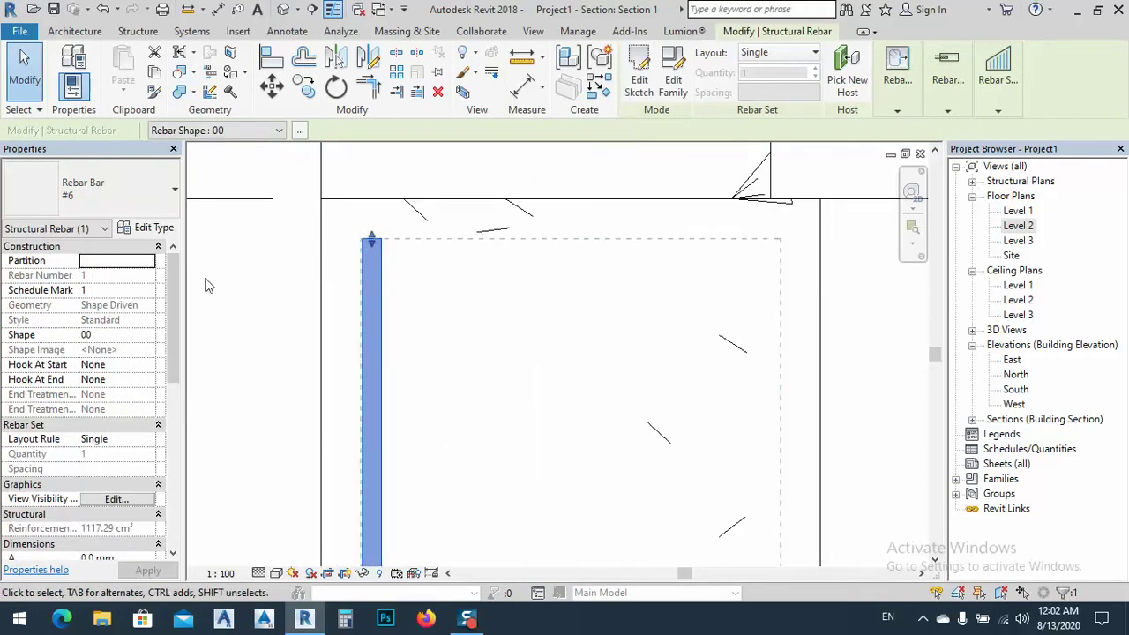
pyautogui.click(261, 296)
pyautogui.scroll(-4, 438, 283)
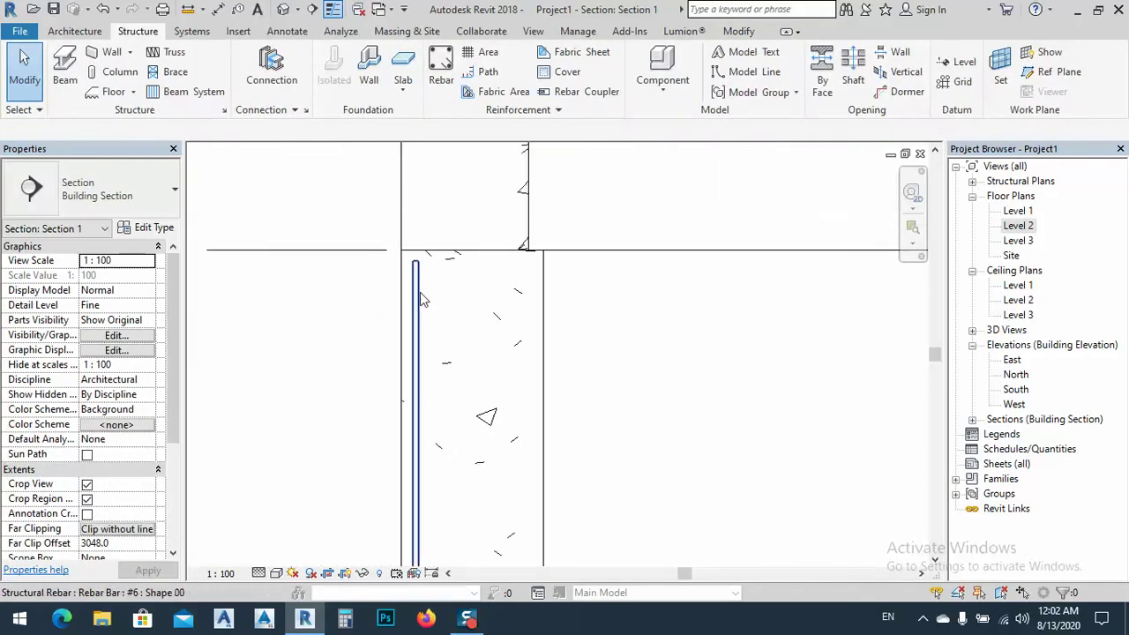
# Stretch the top end of the vertical bar up through the upper column to just below Level 3
pyautogui.scroll(-3, 421, 298)
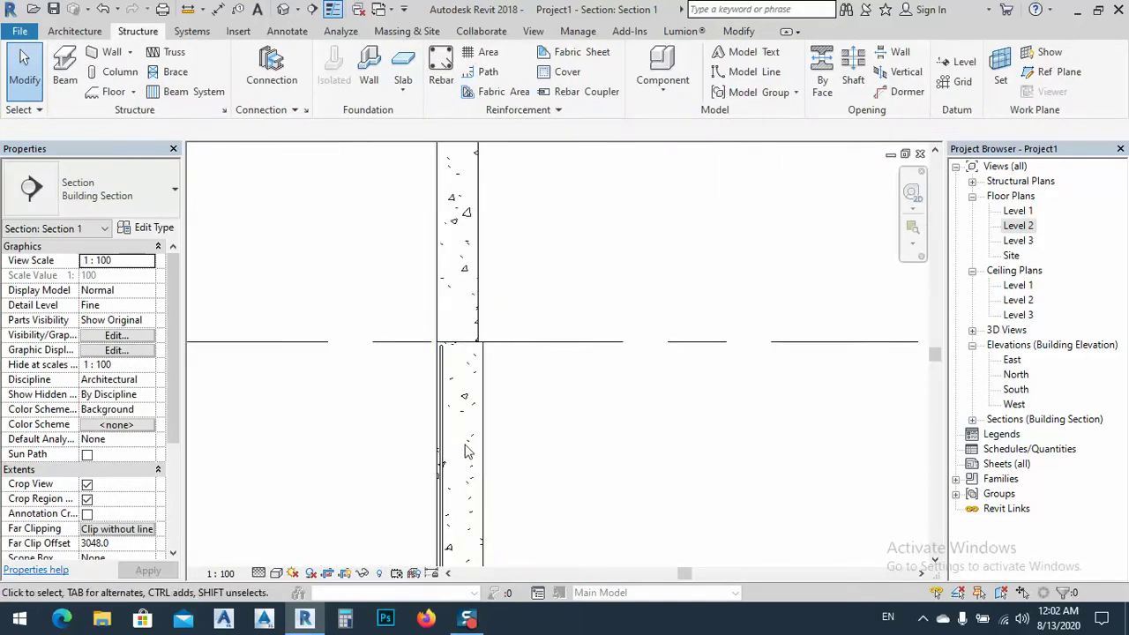
pyautogui.scroll(1, 444, 358)
pyautogui.click(443, 362)
pyautogui.moveTo(462, 330); pyautogui.dragTo(444, 454, button='middle')
pyautogui.moveTo(443, 459)
pyautogui.mouseDown()
pyautogui.moveTo(421, 303)
pyautogui.moveTo(441, 225)
pyautogui.moveTo(451, 479)
pyautogui.moveTo(451, 298)
pyautogui.mouseUp()
pyautogui.scroll(-2, 443, 431)
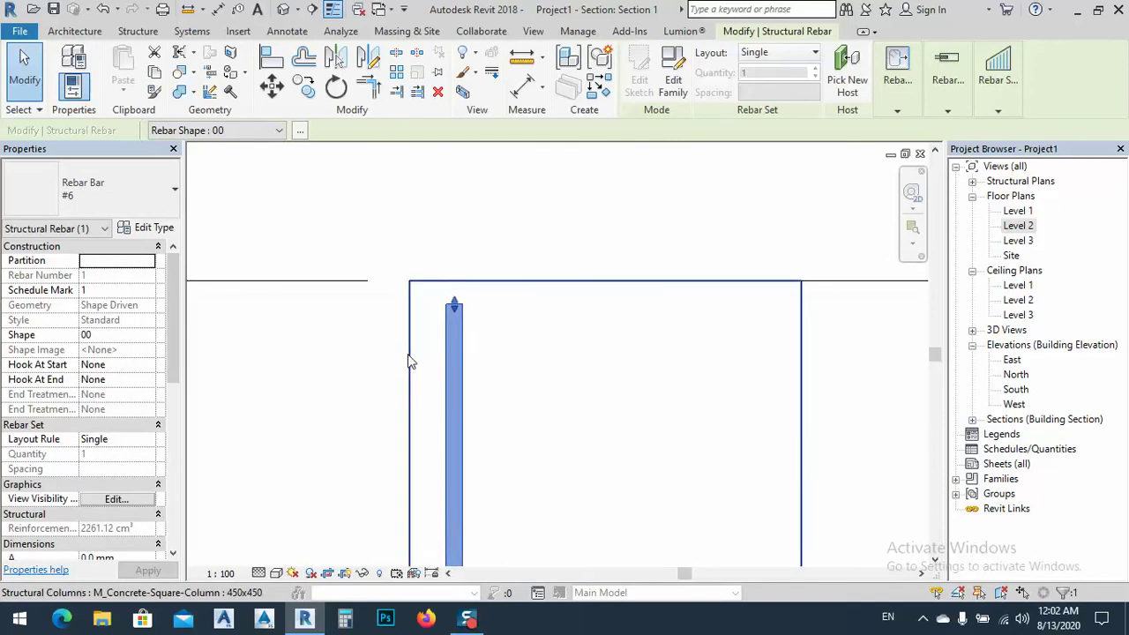
pyautogui.click(411, 353)
pyautogui.click(398, 327)
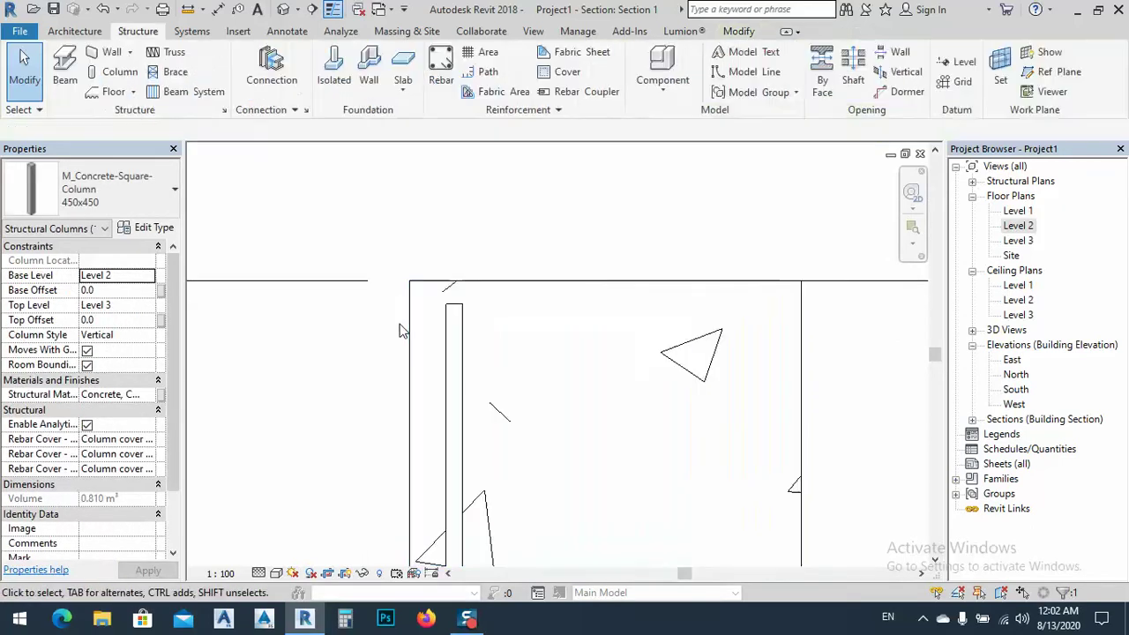
# Set the vertical bar's layout rule to Fixed Number with a quantity of 3
pyautogui.click(452, 318)
pyautogui.scroll(-1, 445, 258)
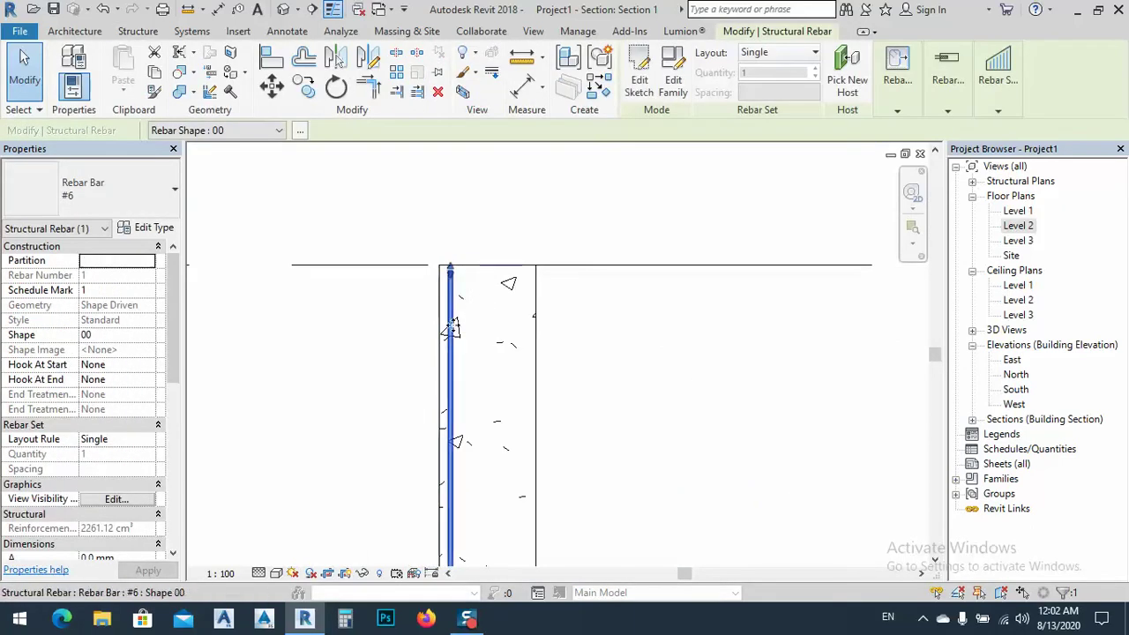
pyautogui.scroll(-1, 467, 267)
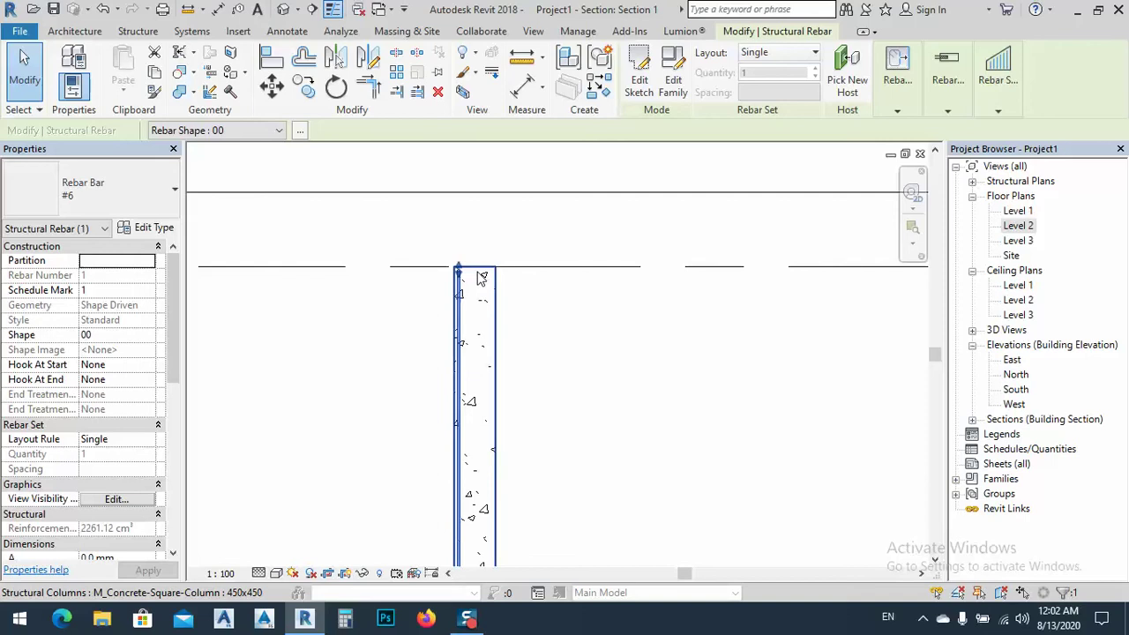
pyautogui.scroll(2, 481, 278)
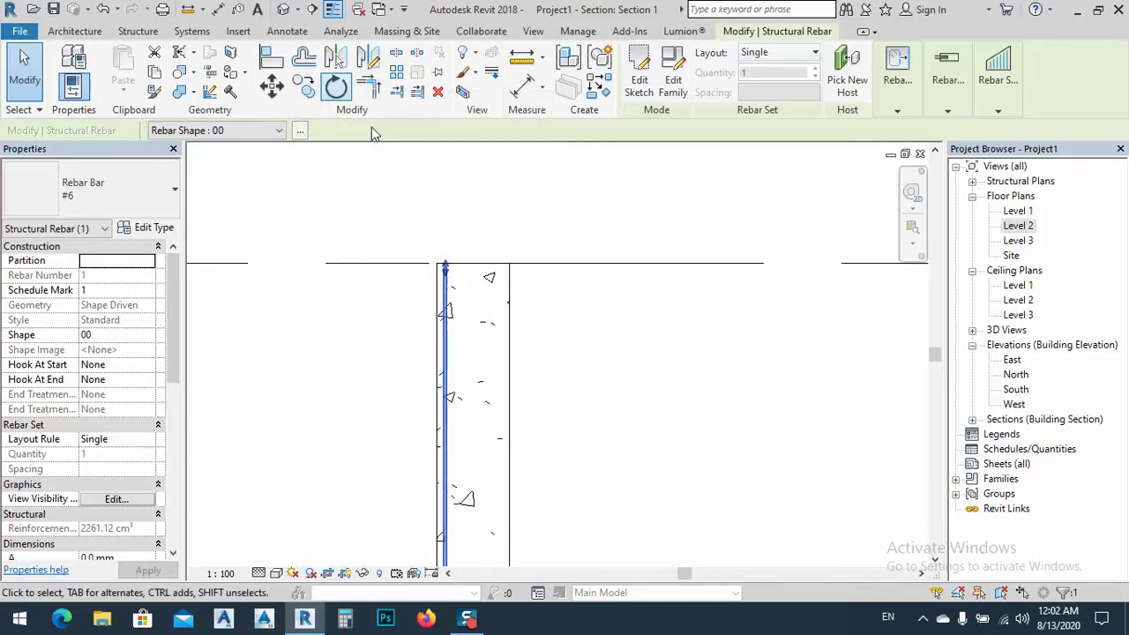
pyautogui.scroll(-3, 444, 315)
pyautogui.moveTo(443, 315)
pyautogui.mouseDown(button='middle')
pyautogui.moveTo(454, 226)
pyautogui.moveTo(437, 316)
pyautogui.mouseUp(button='middle')
pyautogui.scroll(3, 436, 316)
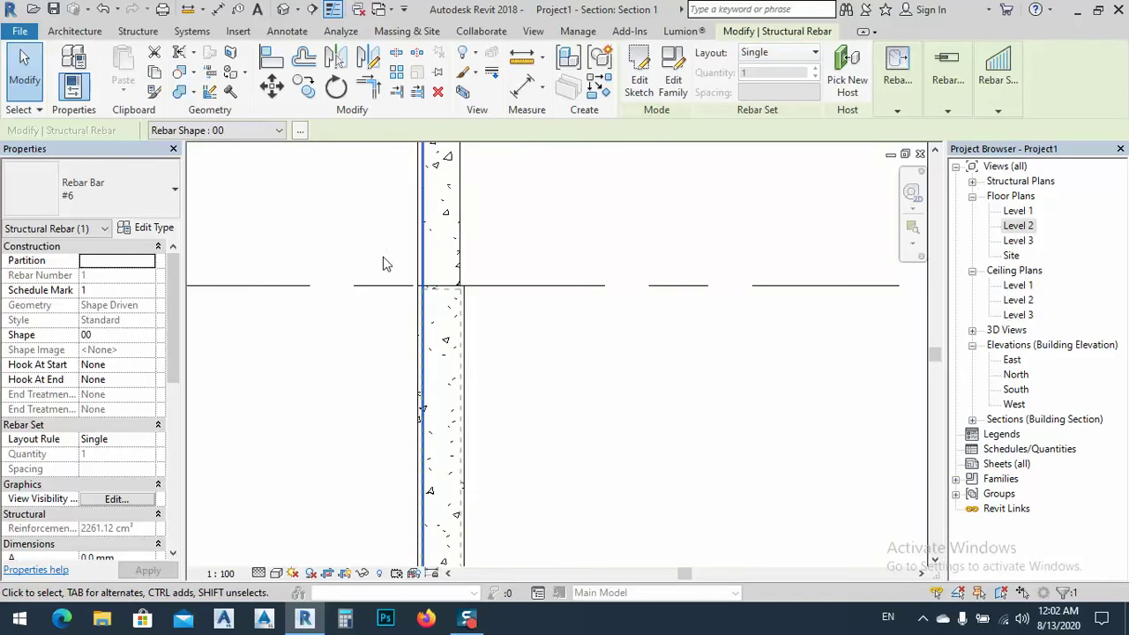
pyautogui.scroll(2, 431, 292)
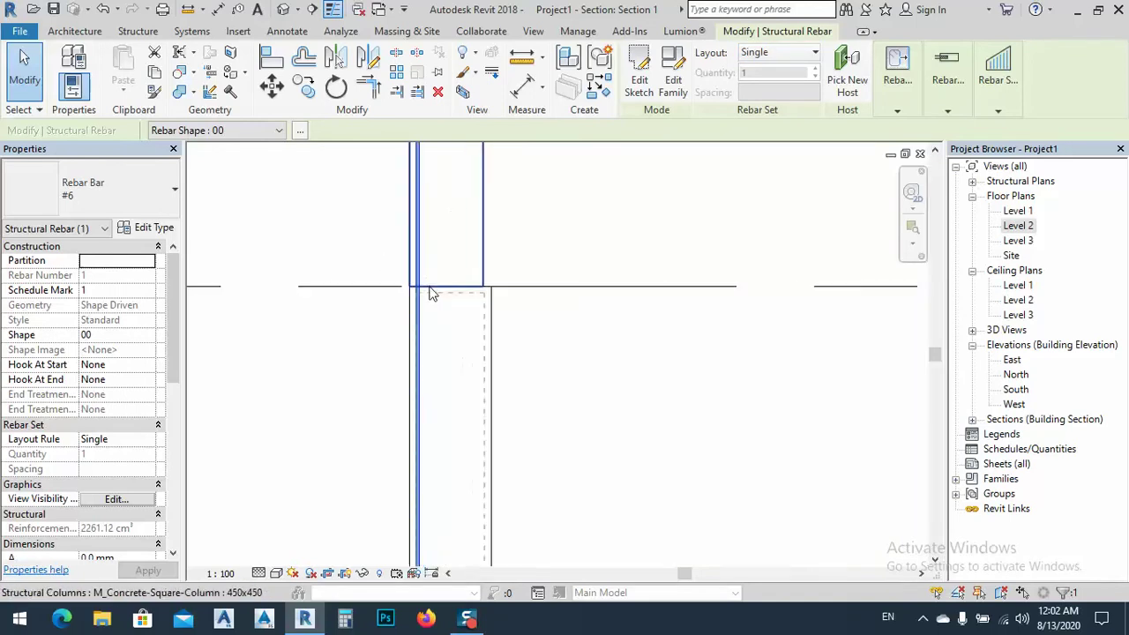
pyautogui.click(764, 54)
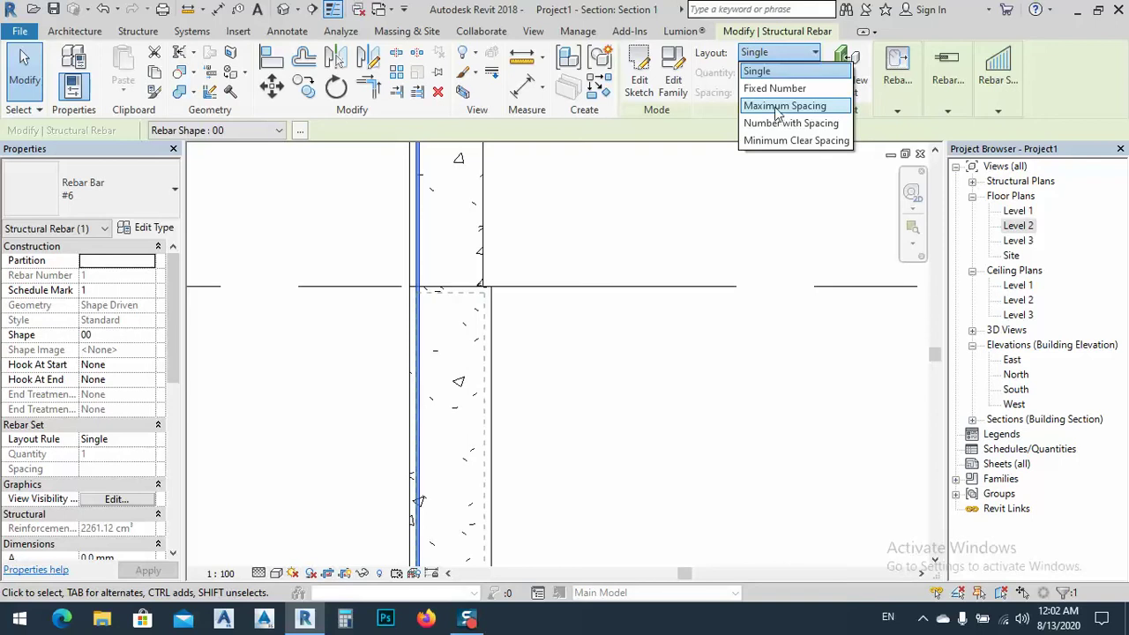
pyautogui.click(773, 88)
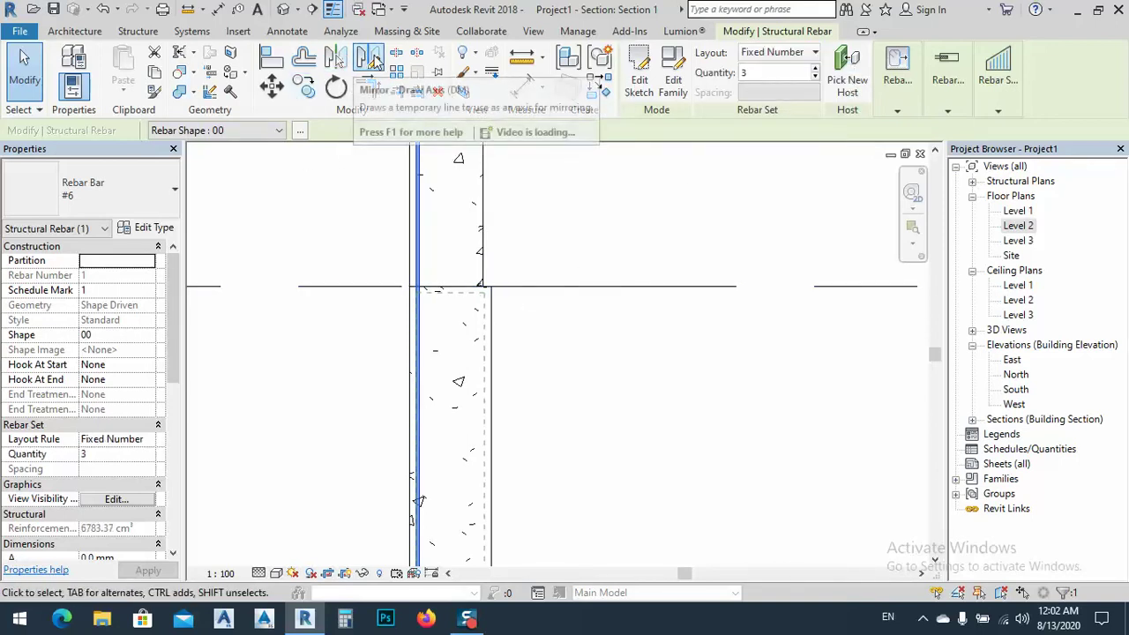
# Mirror a copy of the bar set to the right face about the lower column's vertical centreline
pyautogui.click(368, 58)
pyautogui.click(464, 318)
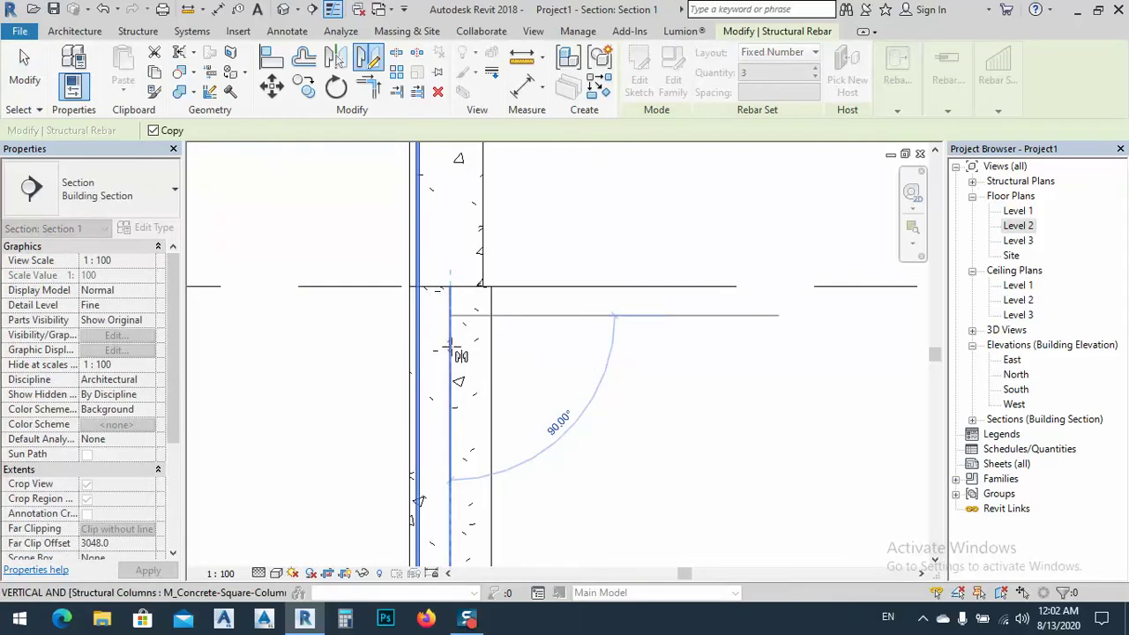
pyautogui.click(464, 370)
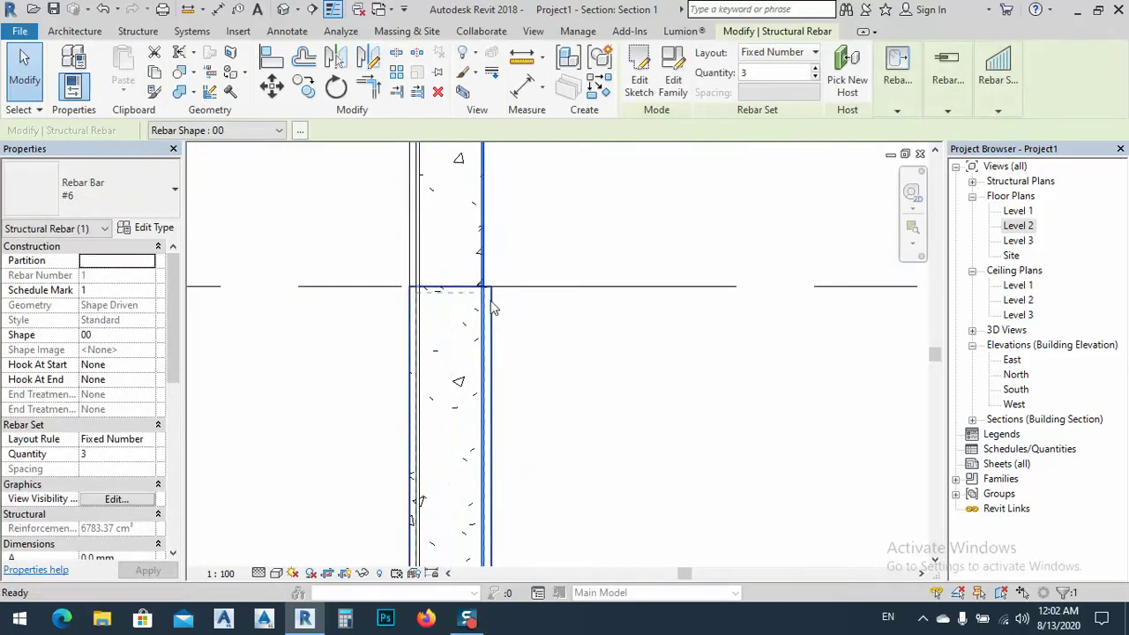
pyautogui.press('Escape')
# Open the sketch of the mirrored right-hand bar set for editing
pyautogui.scroll(3, 490, 313)
pyautogui.scroll(2, 491, 319)
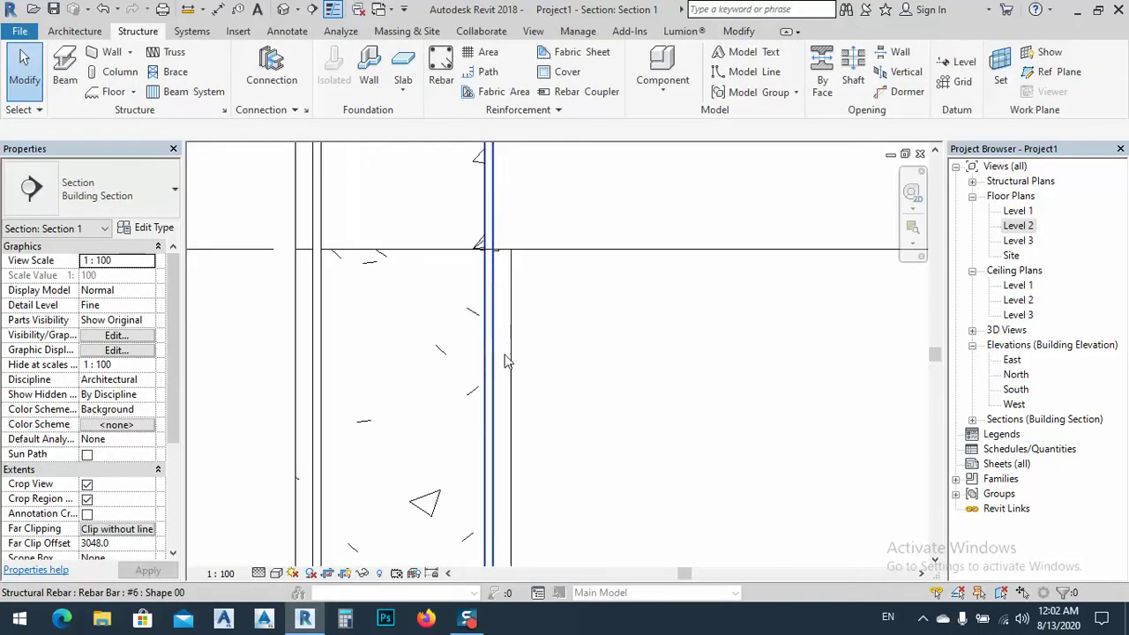
pyautogui.moveTo(446, 240); pyautogui.dragTo(457, 472, button='middle')
pyautogui.scroll(4, 455, 243)
pyautogui.scroll(2, 470, 203)
pyautogui.moveTo(519, 355); pyautogui.dragTo(479, 267, button='middle')
pyautogui.scroll(3, 456, 357)
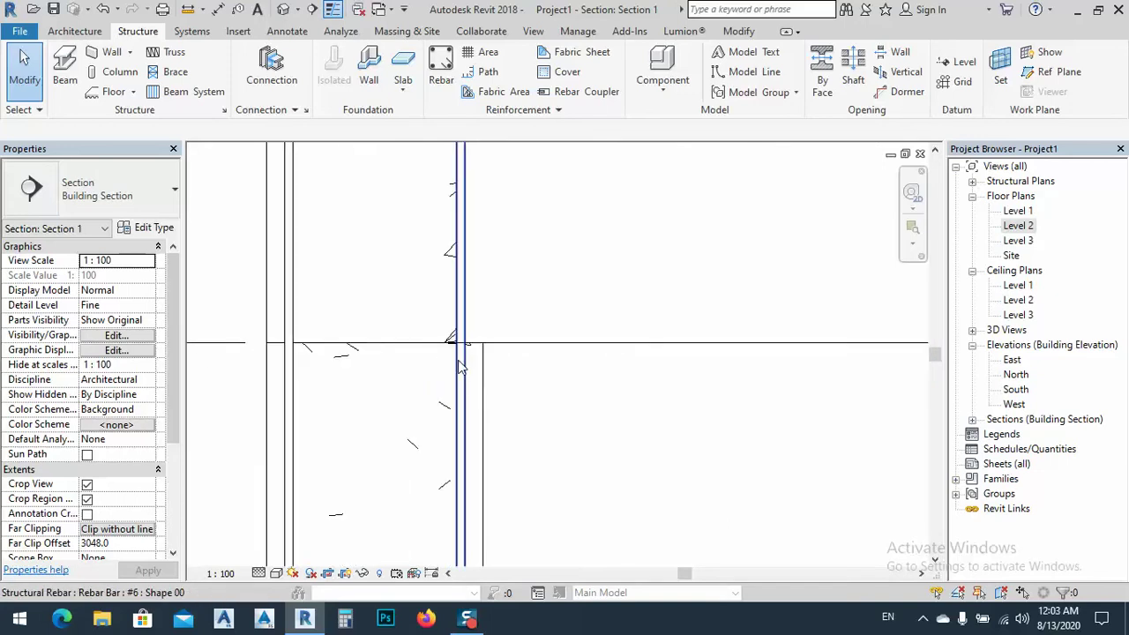
pyautogui.click(459, 369)
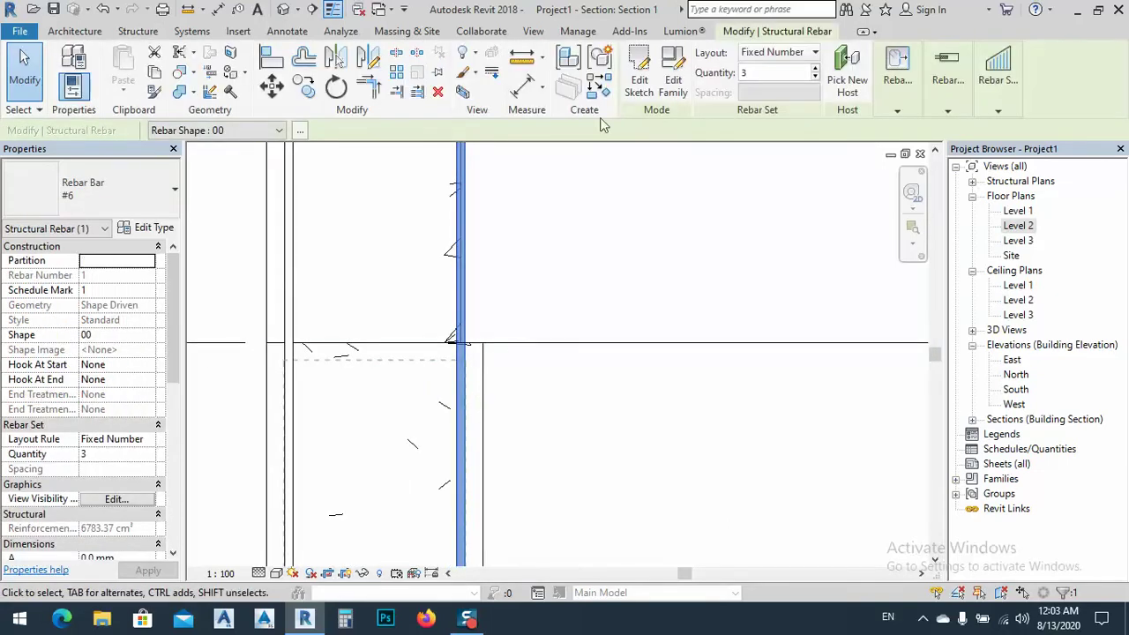
pyautogui.click(639, 75)
# Split the bar's vertical sketch line near the Level 2 joint between the two columns, keeping both segments
pyautogui.moveTo(474, 207)
pyautogui.mouseDown(button='middle')
pyautogui.moveTo(479, 219)
pyautogui.moveTo(472, 154)
pyautogui.mouseUp(button='middle')
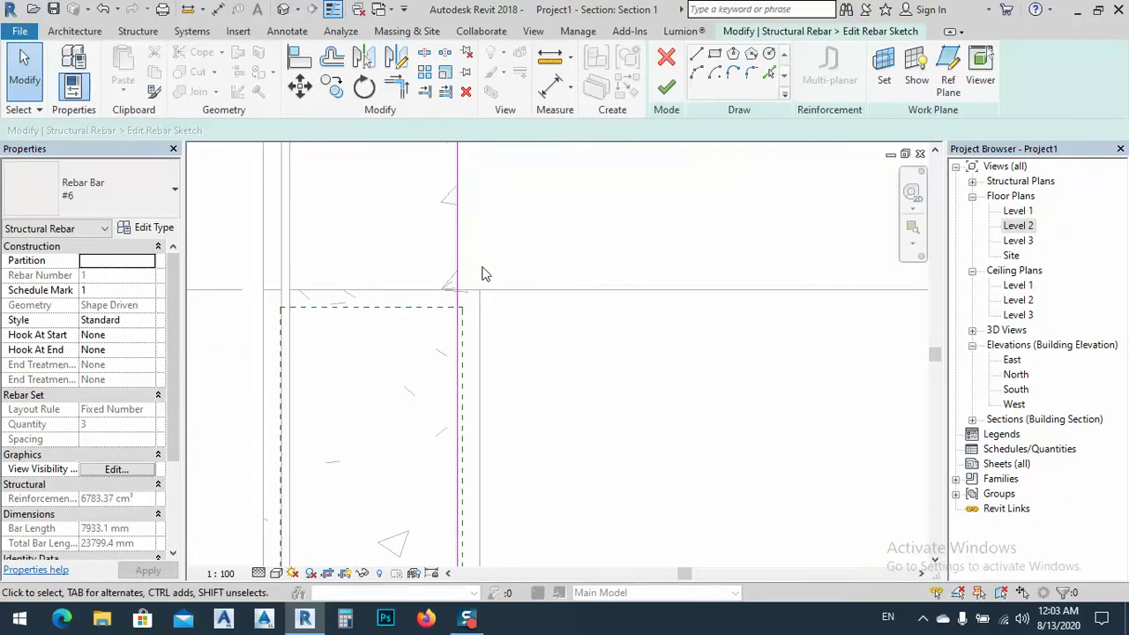
pyautogui.moveTo(482, 273); pyautogui.dragTo(520, 262, button='middle')
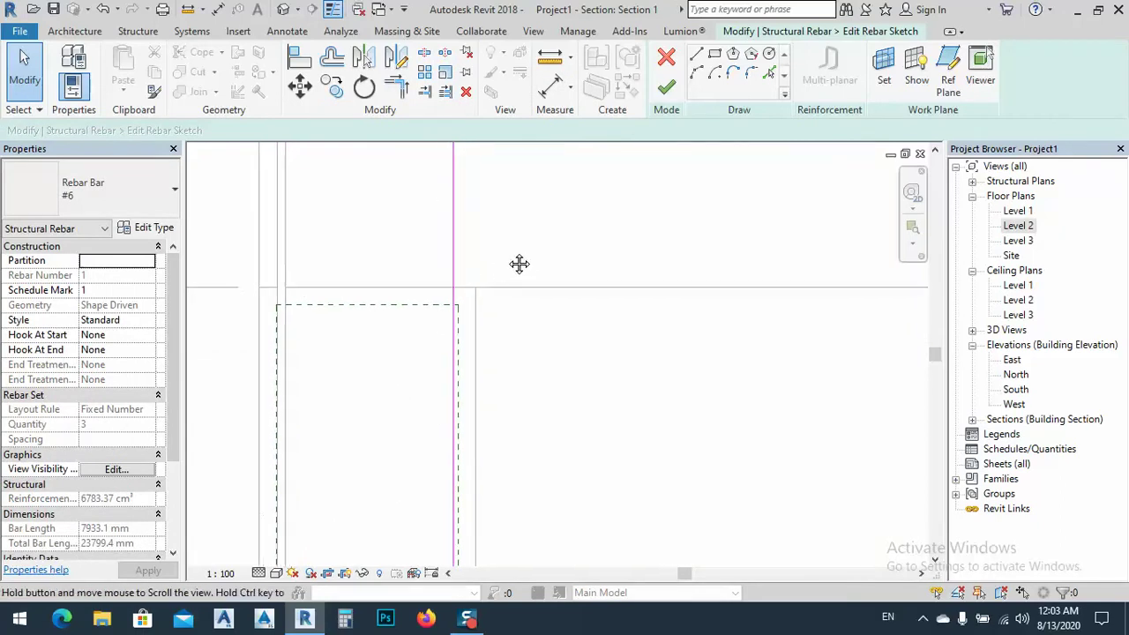
pyautogui.scroll(-5, 445, 417)
pyautogui.scroll(5, 450, 375)
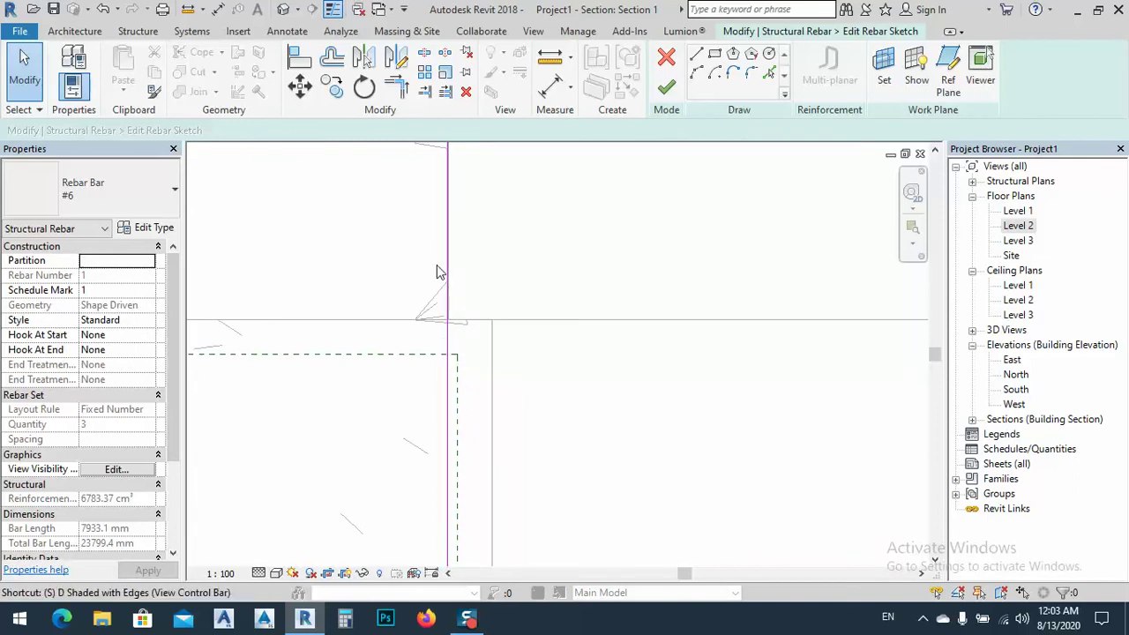
pyautogui.press('s')
pyautogui.press('l')
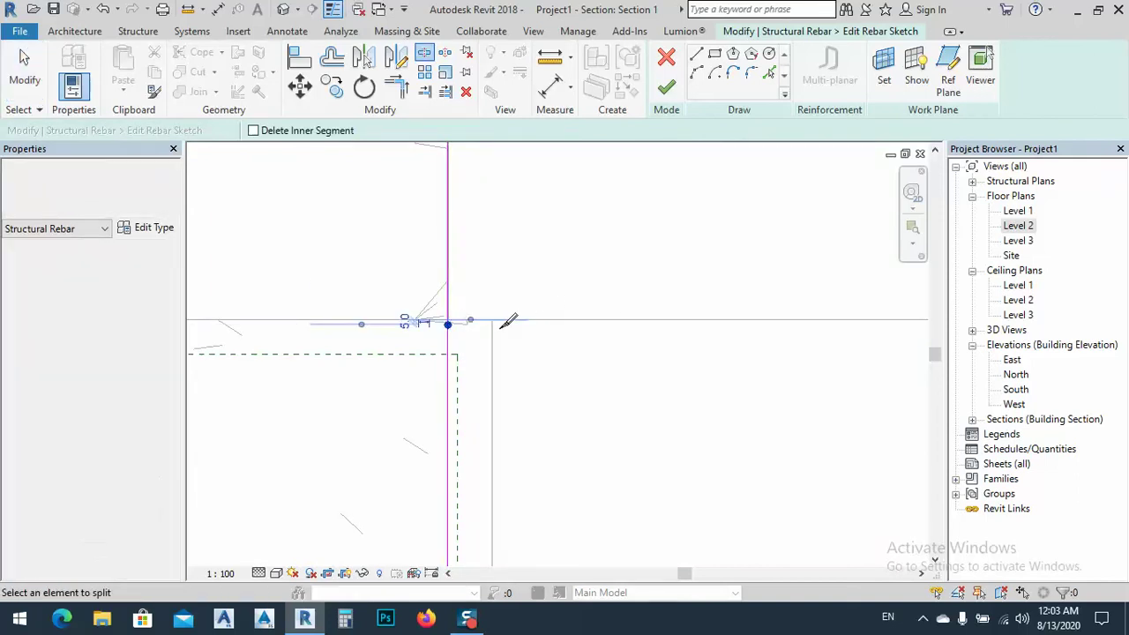
pyautogui.press('Escape')
pyautogui.scroll(1, 450, 388)
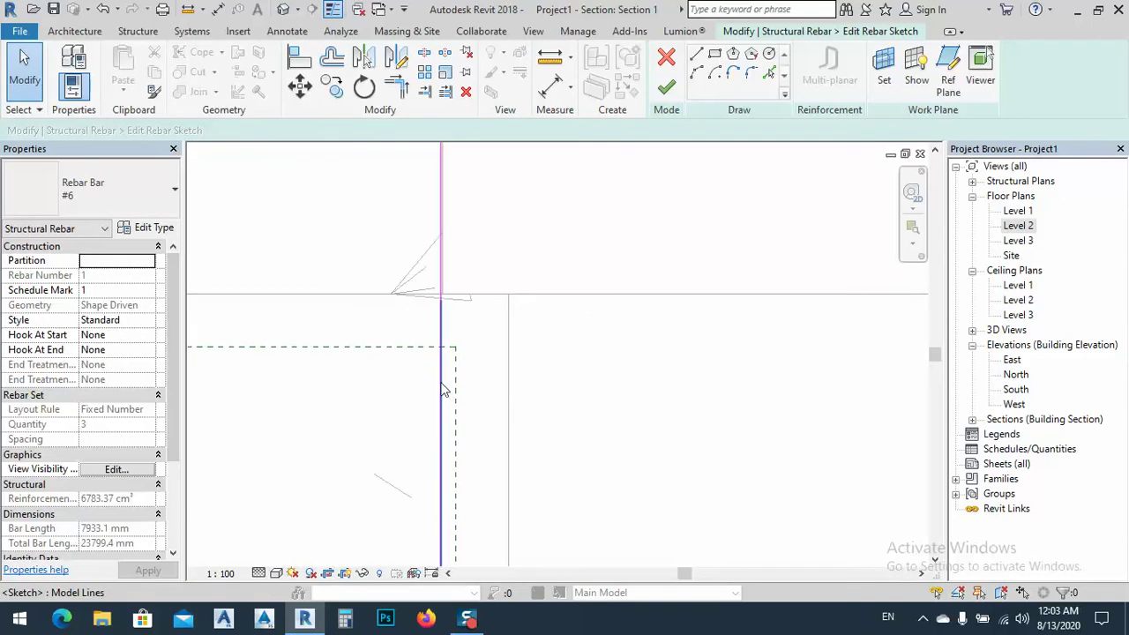
# Check the distance between the bar's sketch line and the lower column's outer face with an aligned dimension, without placing it
pyautogui.click(550, 88)
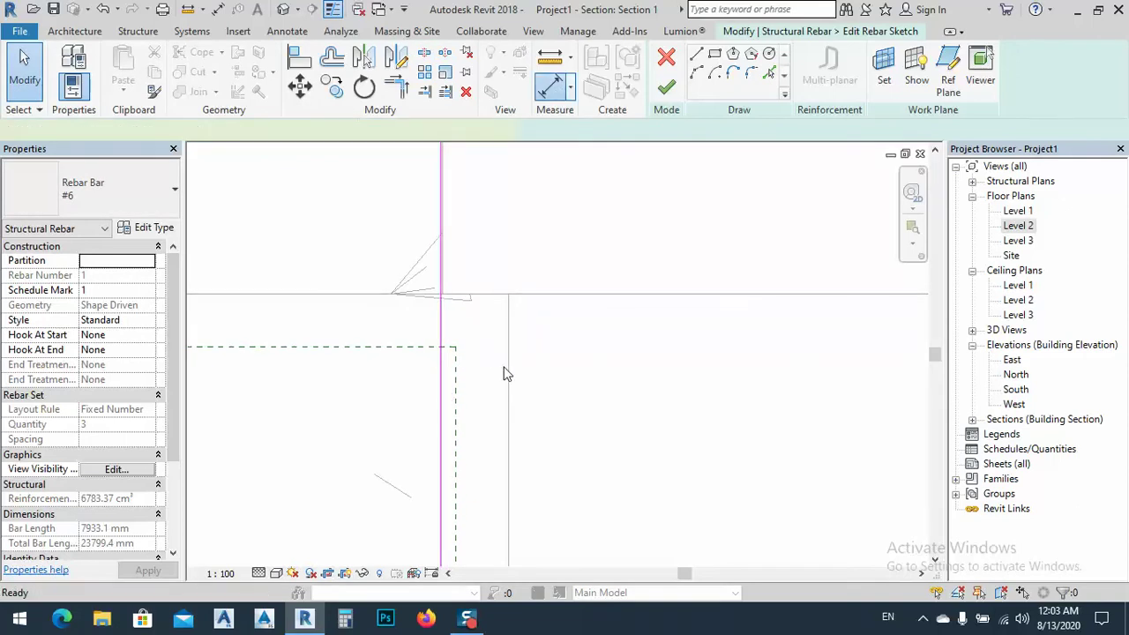
pyautogui.scroll(-5, 454, 395)
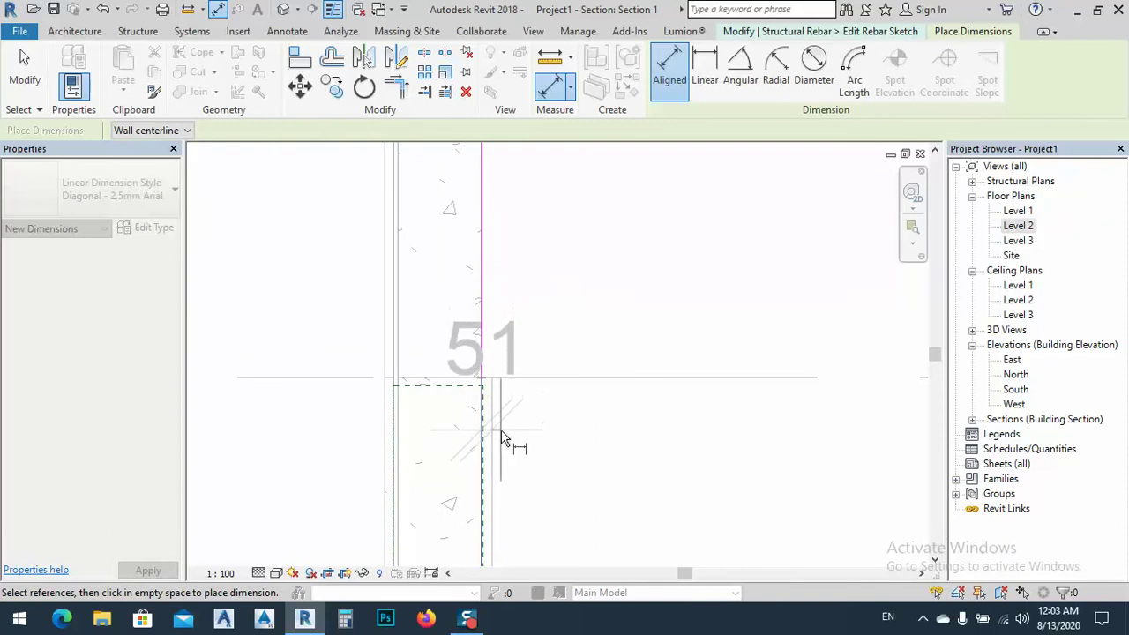
pyautogui.press('Escape')
# Try to nudge the bar's upper sketch segment inward from the upper column's right face
pyautogui.scroll(2, 464, 336)
pyautogui.moveTo(464, 336)
pyautogui.mouseDown(button='middle')
pyautogui.moveTo(490, 372)
pyautogui.moveTo(467, 365)
pyautogui.mouseUp(button='middle')
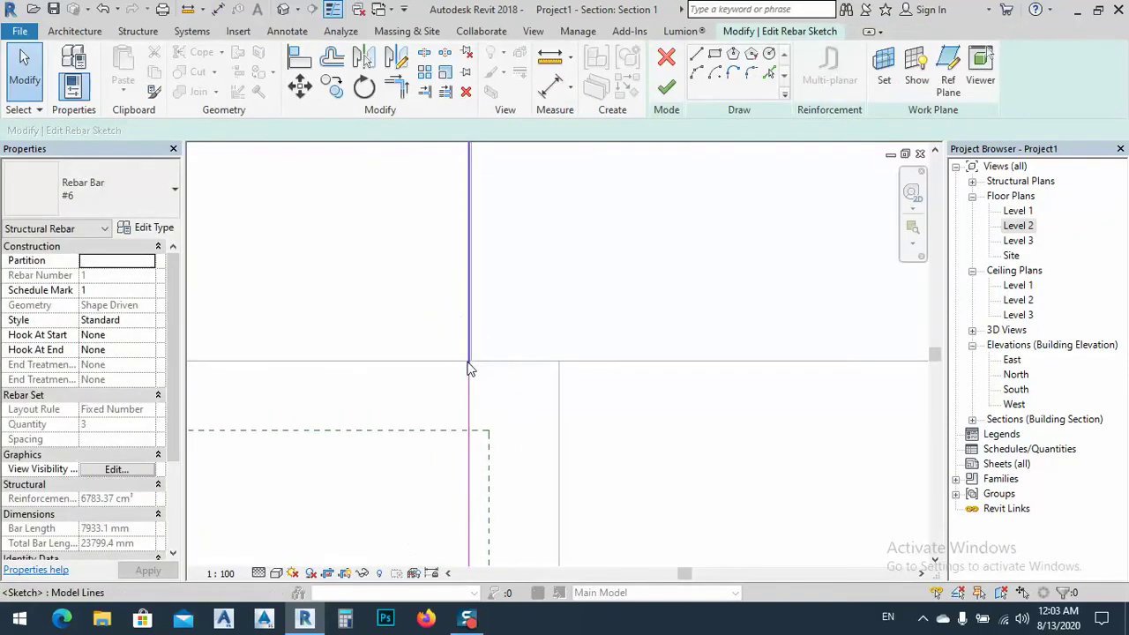
pyautogui.click(469, 365)
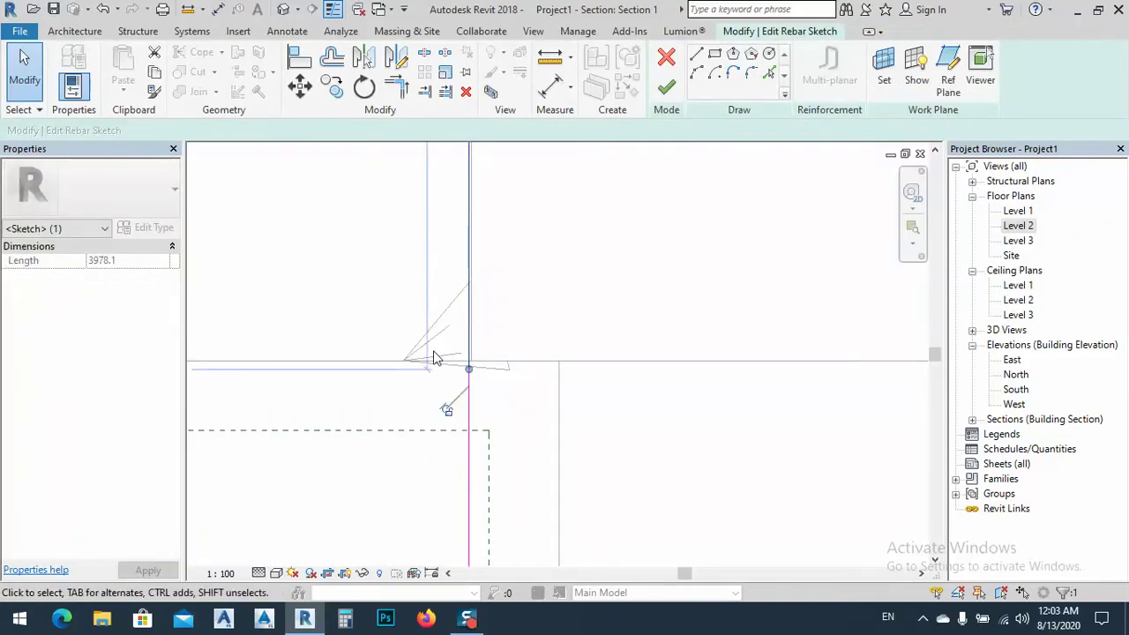
pyautogui.press('Left')
pyautogui.press('Left')
pyautogui.press('Left')
pyautogui.press('Left')
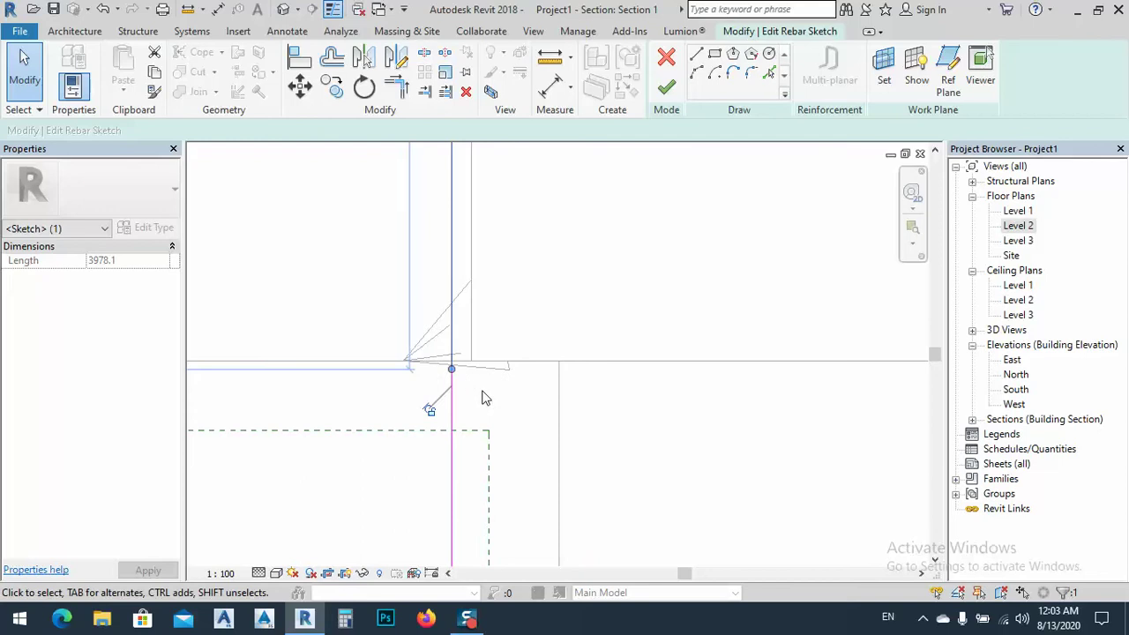
pyautogui.moveTo(470, 381); pyautogui.dragTo(485, 368, button='middle')
pyautogui.scroll(-4, 466, 277)
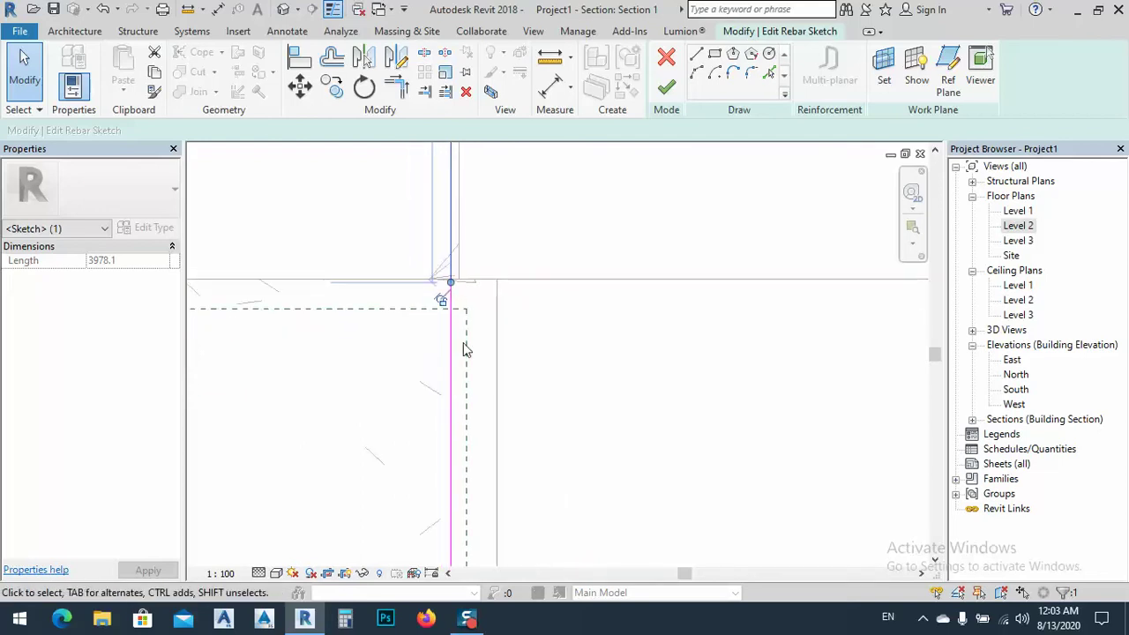
pyautogui.scroll(4, 465, 348)
pyautogui.click(494, 348)
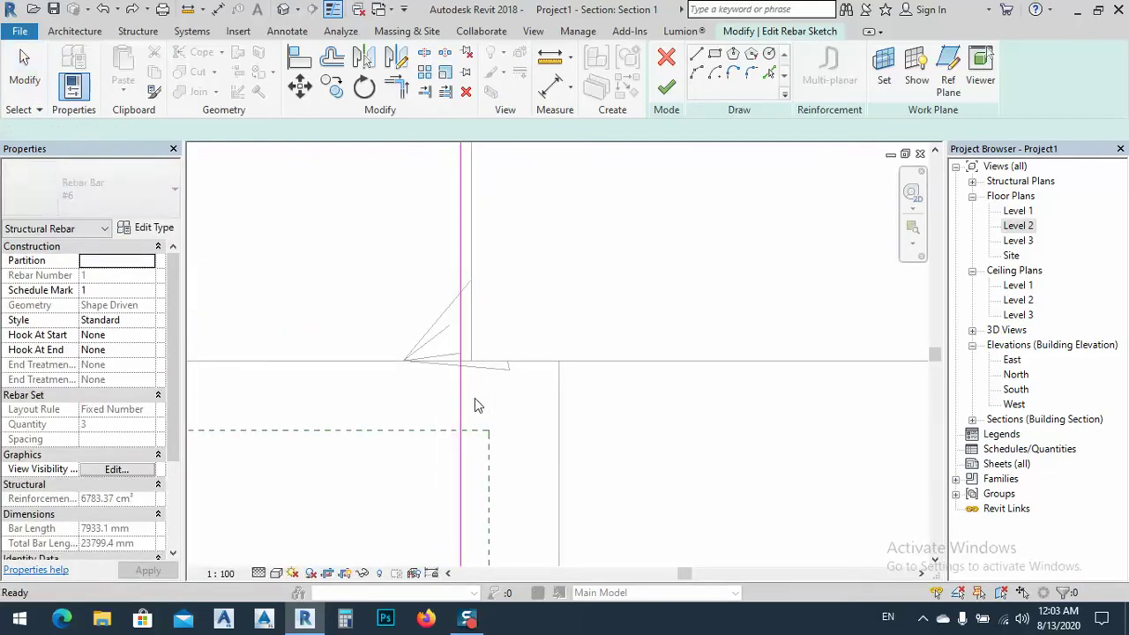
# Delete the bar's upper vertical sketch segment above the Level 2 joint
pyautogui.click(462, 328)
pyautogui.click(441, 323)
pyautogui.click(462, 321)
pyautogui.press('Delete')
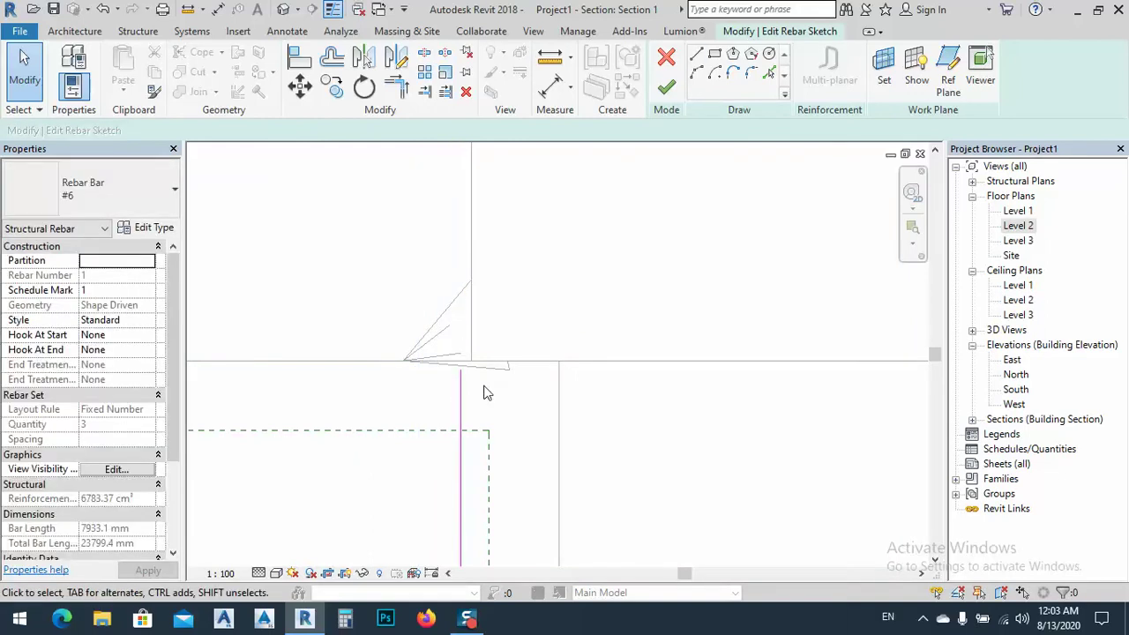
# Draw a vertical line with a 51 mm offset inside the upper column's right face, from its top corner down to Level 2
pyautogui.click(698, 55)
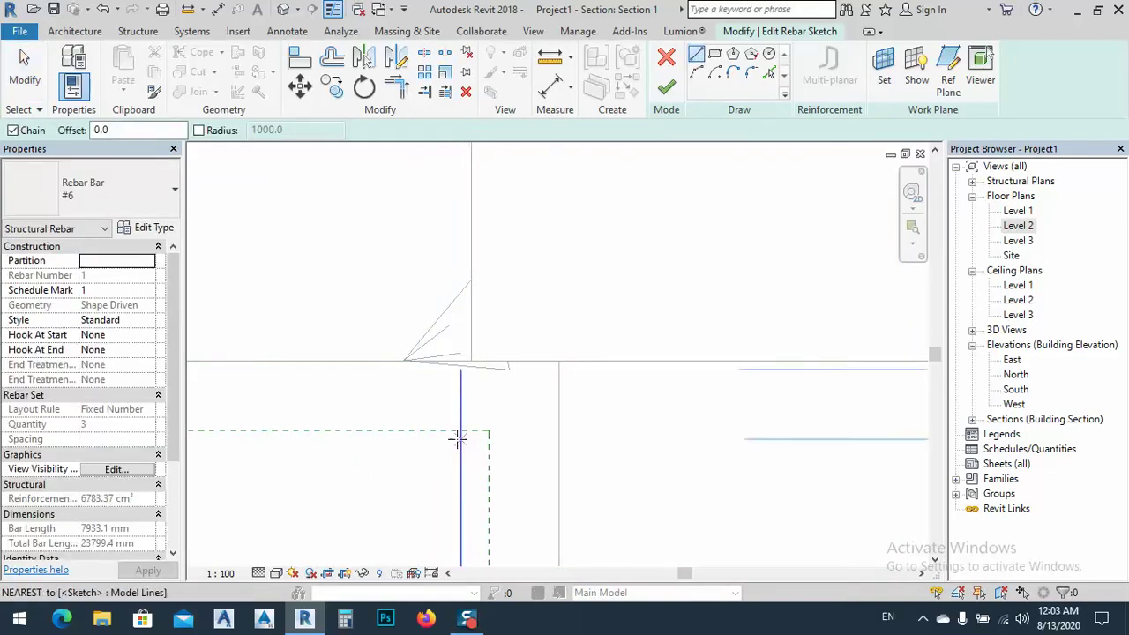
pyautogui.scroll(-2, 454, 335)
pyautogui.moveTo(461, 327)
pyautogui.mouseDown(button='middle')
pyautogui.moveTo(517, 320)
pyautogui.moveTo(495, 450)
pyautogui.moveTo(506, 222)
pyautogui.moveTo(476, 338)
pyautogui.mouseUp(button='middle')
pyautogui.scroll(5, 478, 247)
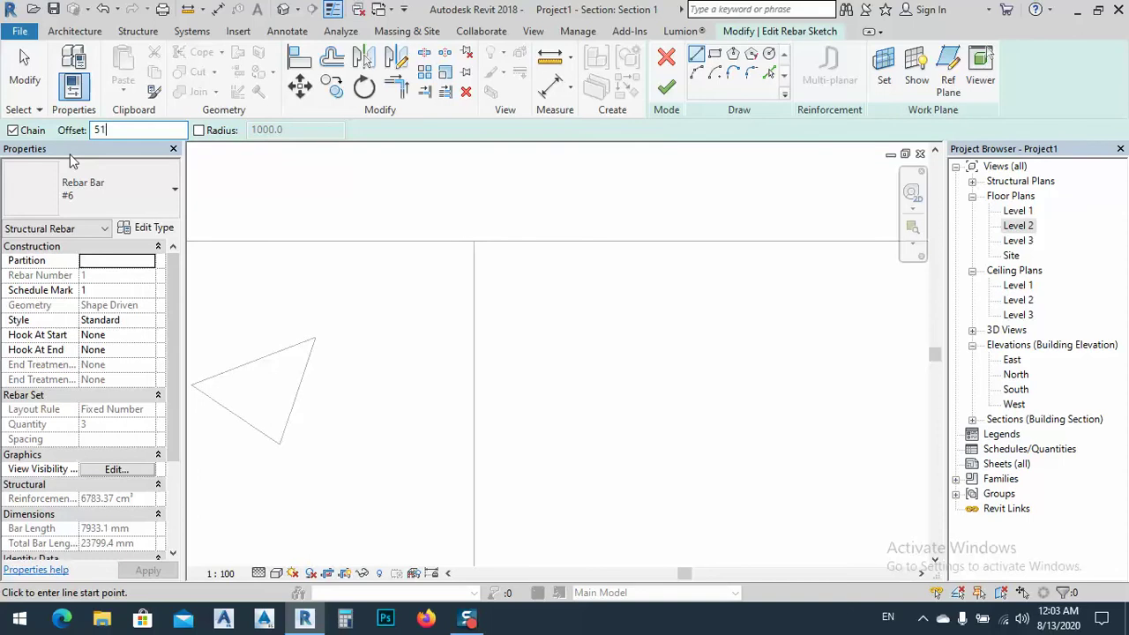
pyautogui.click(473, 241)
pyautogui.scroll(-3, 473, 231)
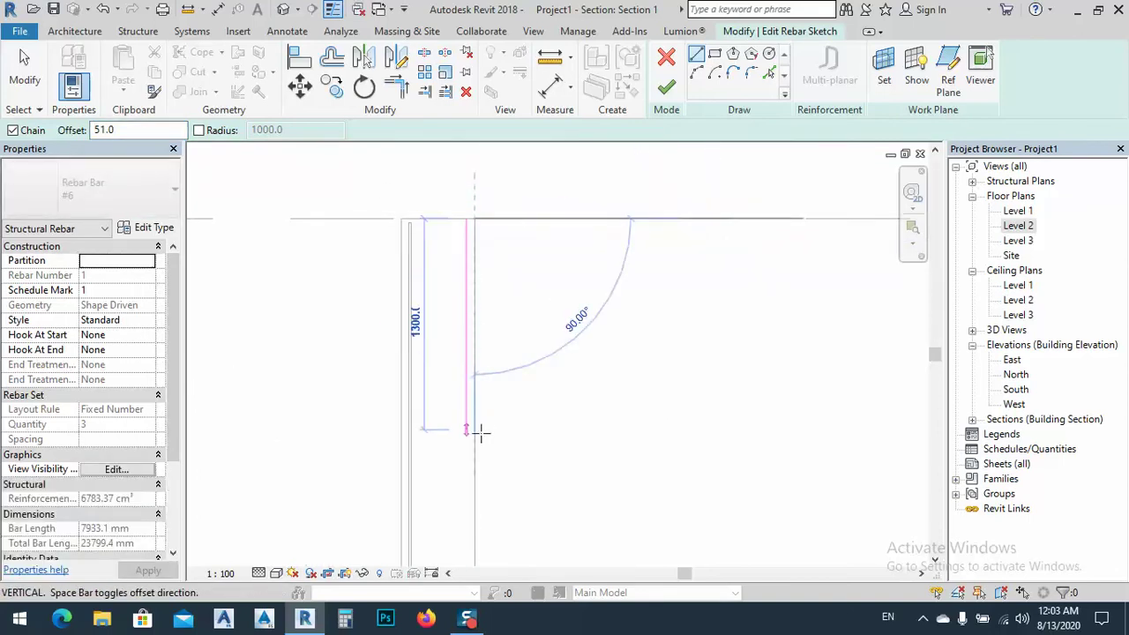
pyautogui.moveTo(467, 375)
pyautogui.mouseDown(button='middle')
pyautogui.moveTo(446, 295)
pyautogui.moveTo(418, 306)
pyautogui.mouseUp(button='middle')
pyautogui.scroll(3, 430, 319)
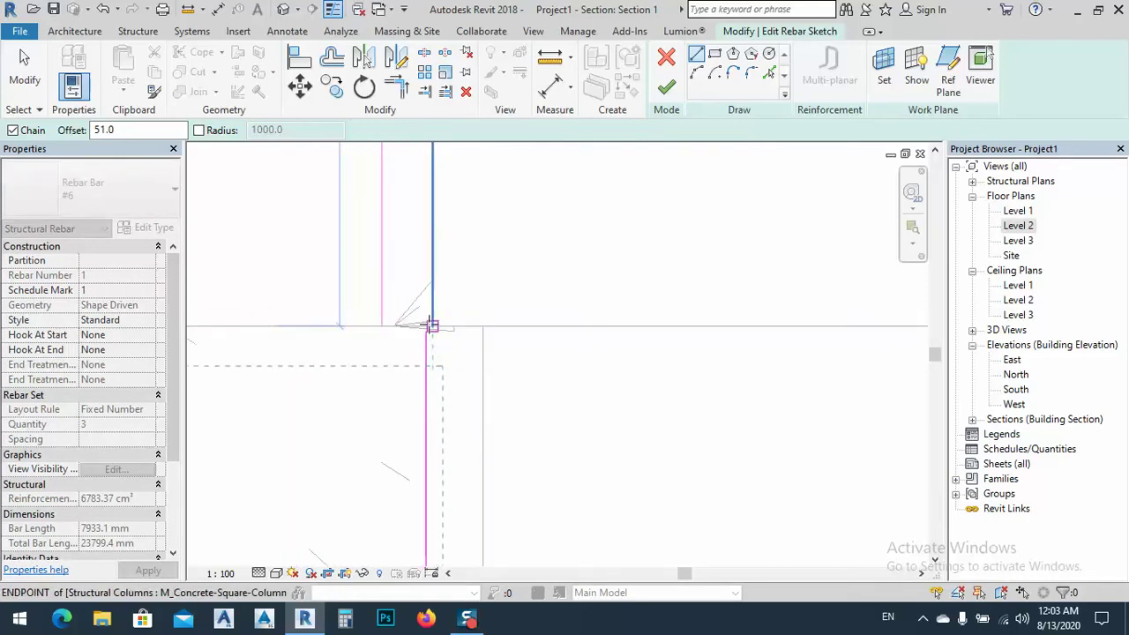
pyautogui.press('Escape')
pyautogui.moveTo(388, 370)
pyautogui.mouseDown(button='middle')
pyautogui.moveTo(397, 380)
pyautogui.moveTo(407, 334)
pyautogui.mouseUp(button='middle')
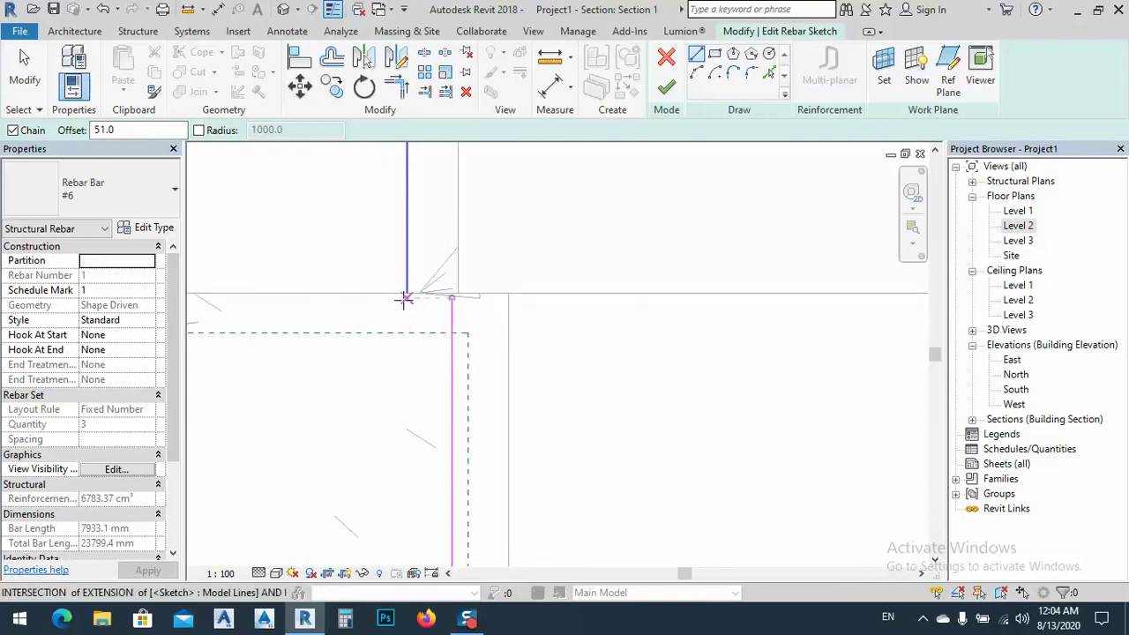
pyautogui.scroll(2, 405, 296)
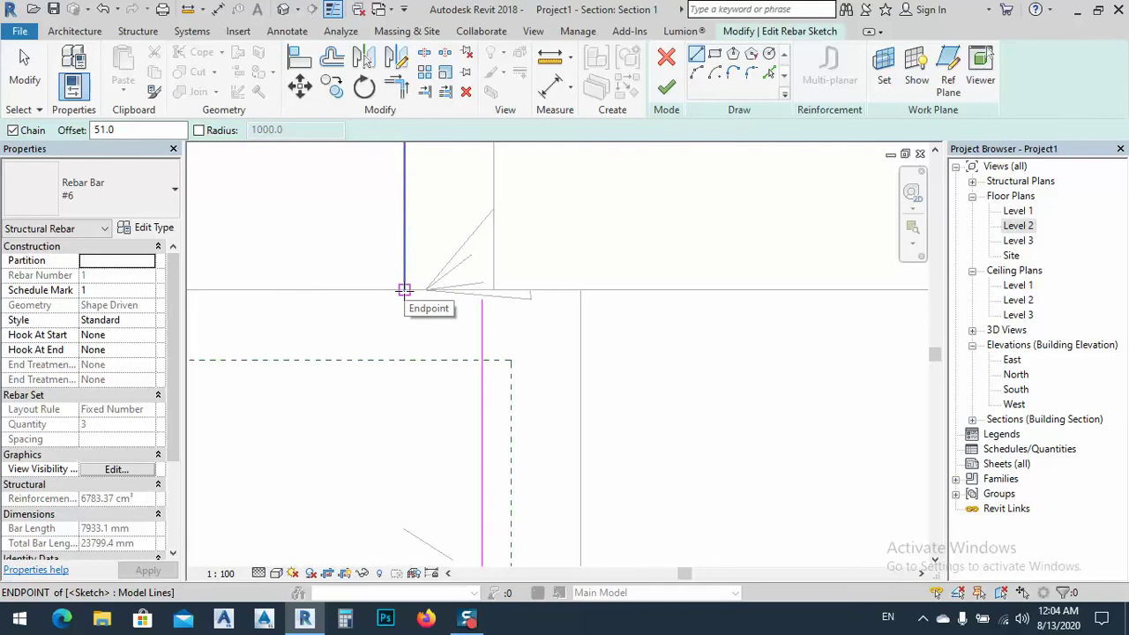
pyautogui.scroll(1, 401, 290)
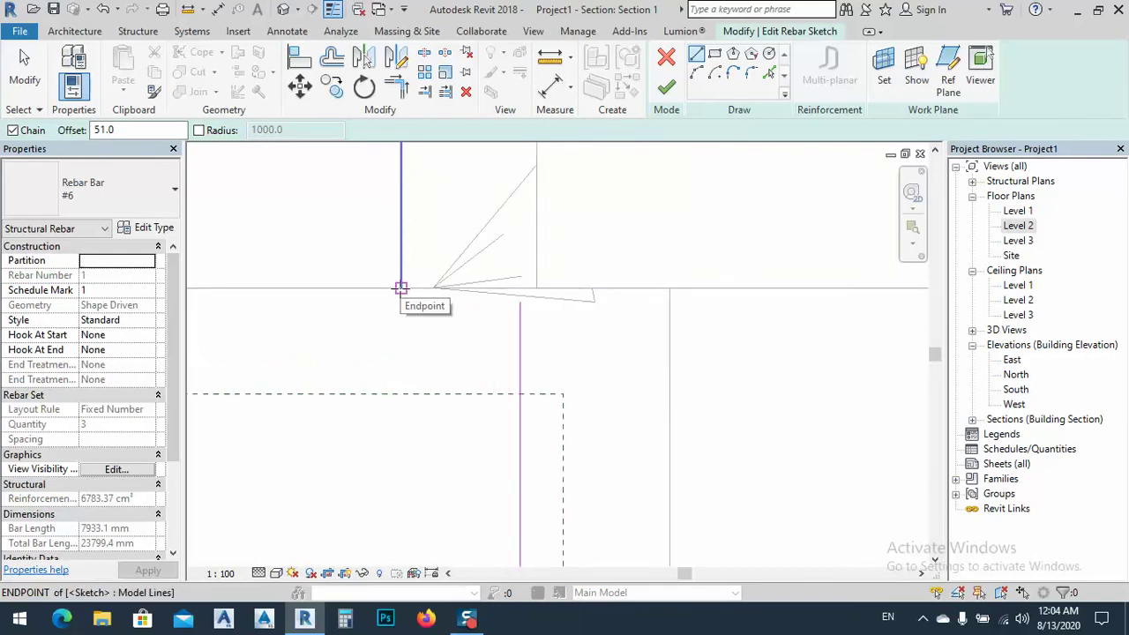
pyautogui.click(402, 288)
pyautogui.press('Escape')
pyautogui.press('Escape')
# With zero offset, draw guide lines from the upper bar line's lower end: 10 mm horizontally outward and 60 mm straight down
pyautogui.click(696, 54)
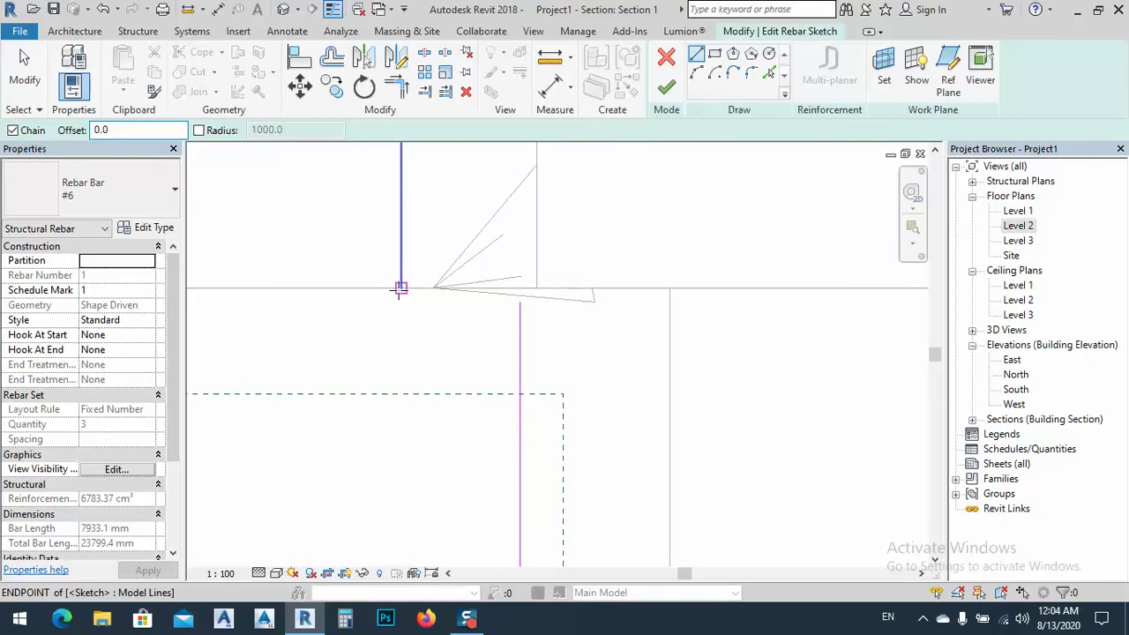
pyautogui.click(401, 287)
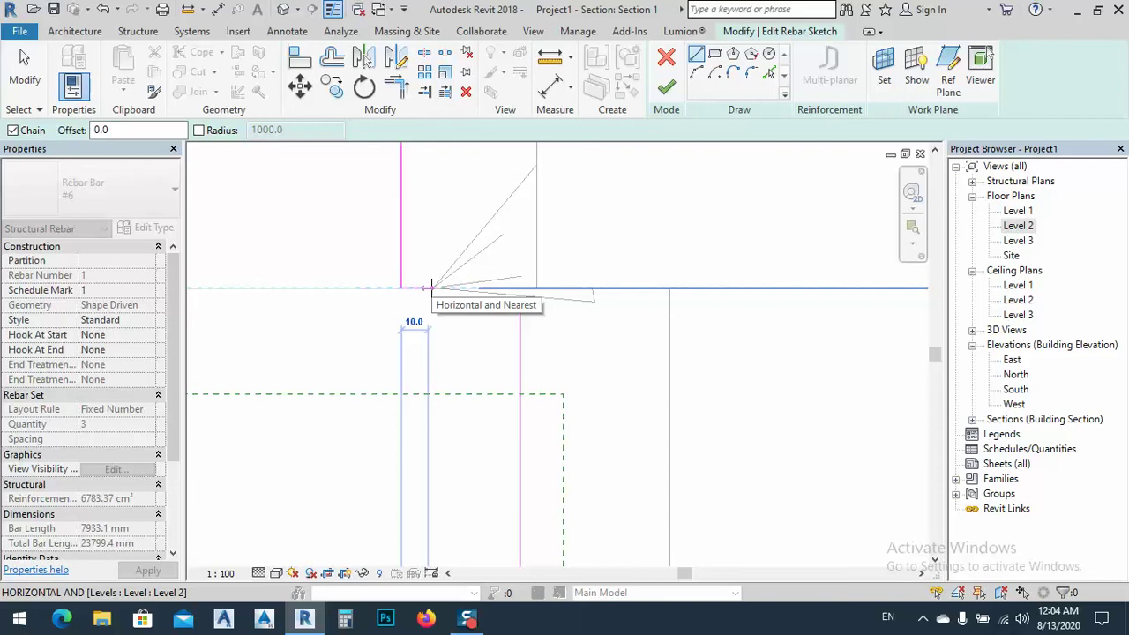
pyautogui.write('10')
pyautogui.press('Return')
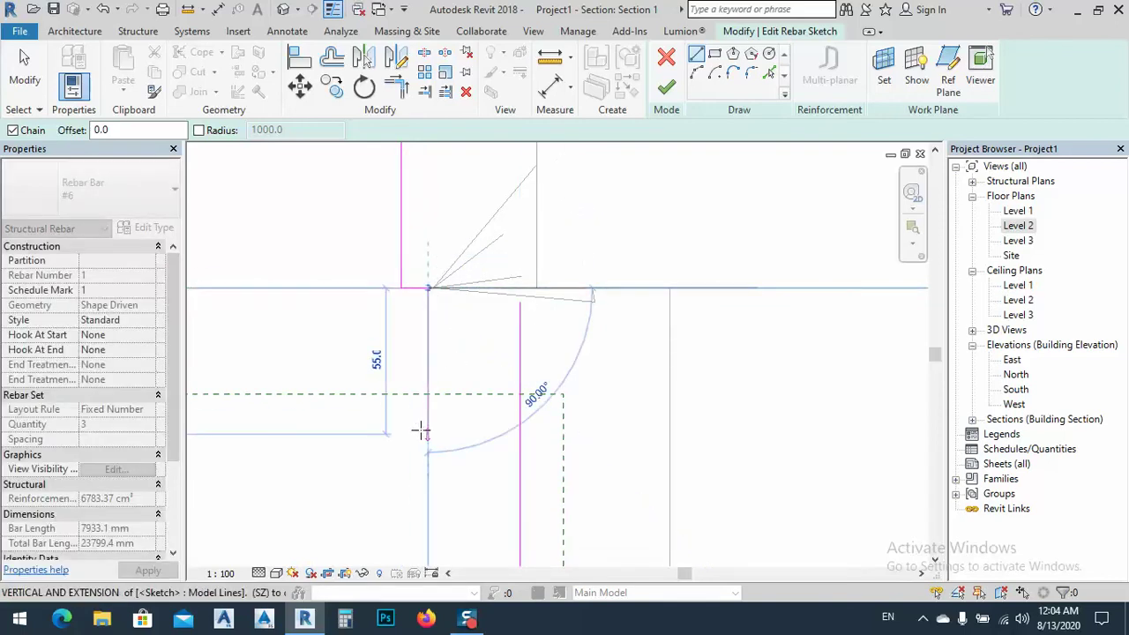
pyautogui.write('6')
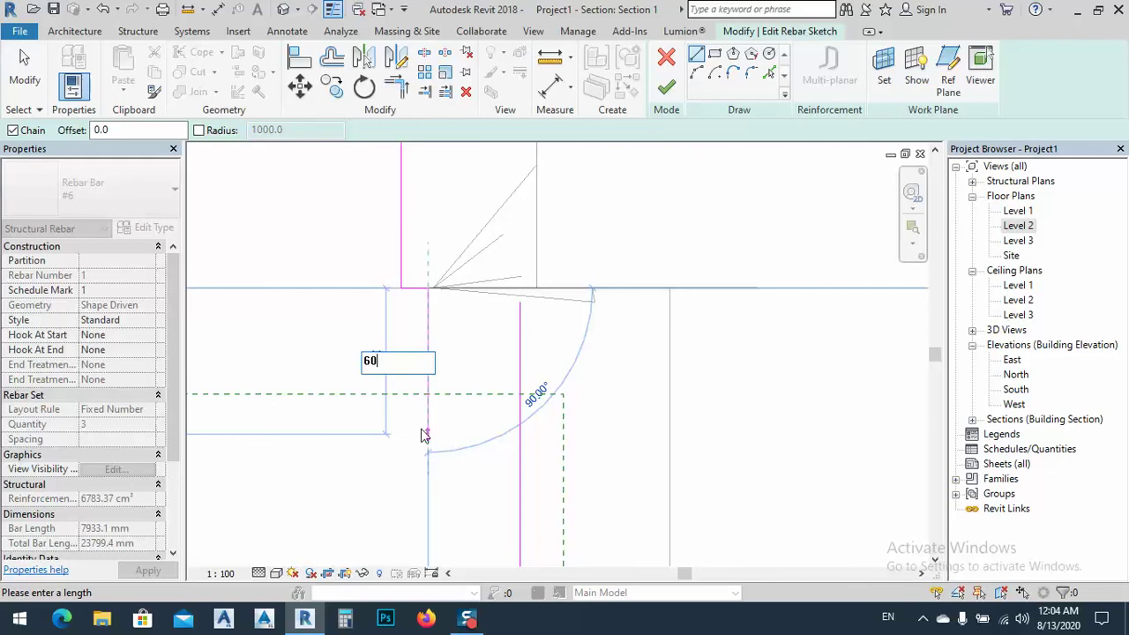
pyautogui.write('0')
pyautogui.press('Return')
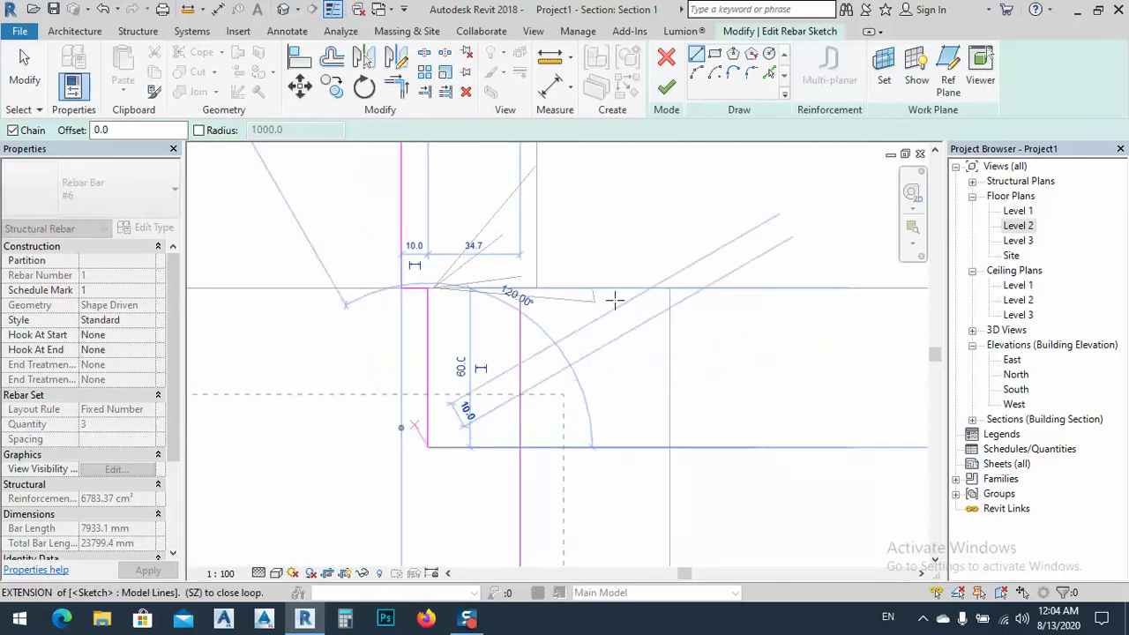
pyautogui.press('Escape')
# Draw a sloped segment from the upper bar line's lower end to the 60 mm guide's lower end, and delete that vertical guide
pyautogui.scroll(-2, 448, 340)
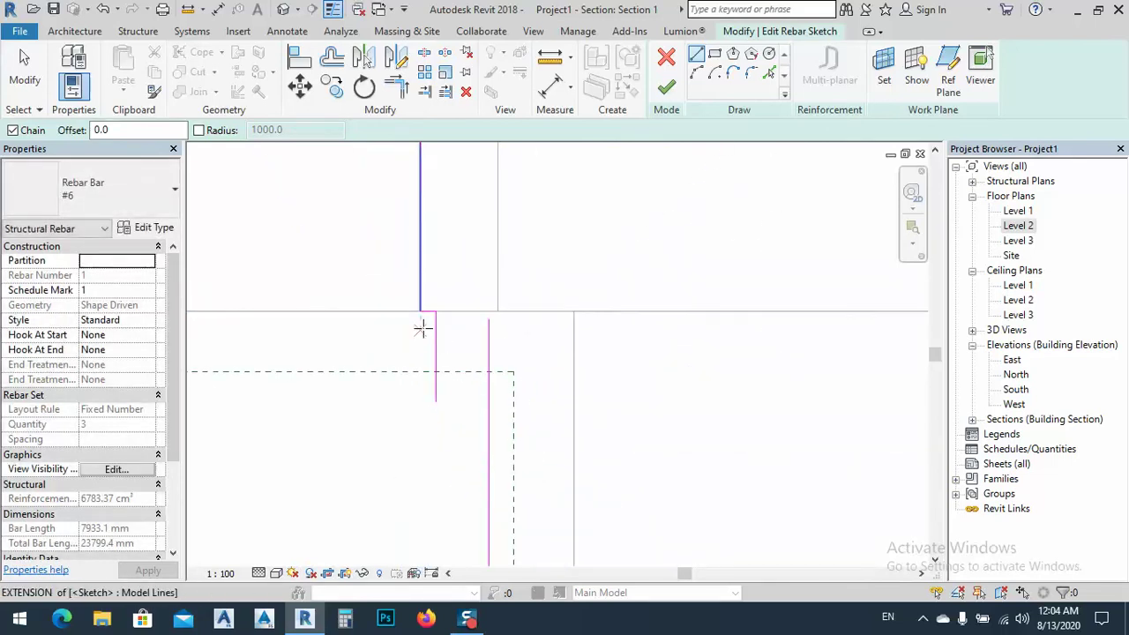
pyautogui.click(420, 311)
pyautogui.click(435, 399)
pyautogui.press('Escape')
pyautogui.click(441, 335)
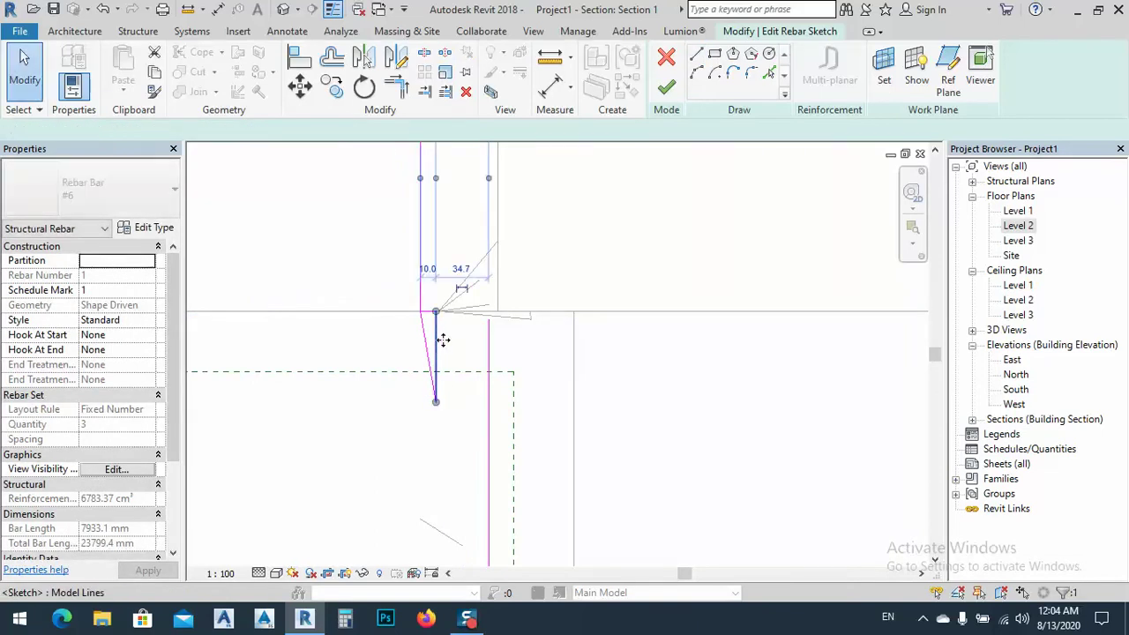
pyautogui.click(471, 367)
# Try to trim the sloped segment and the lower vertical bar line to a corner, and undo the trim
pyautogui.scroll(-3, 454, 393)
pyautogui.moveTo(446, 437); pyautogui.dragTo(423, 357, button='middle')
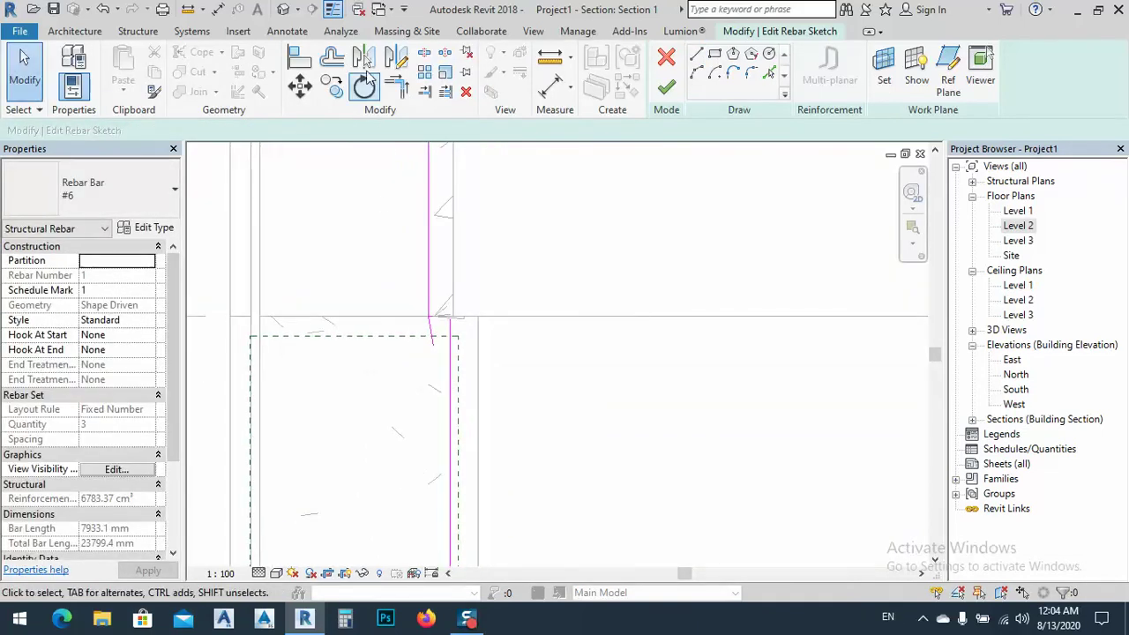
pyautogui.click(397, 86)
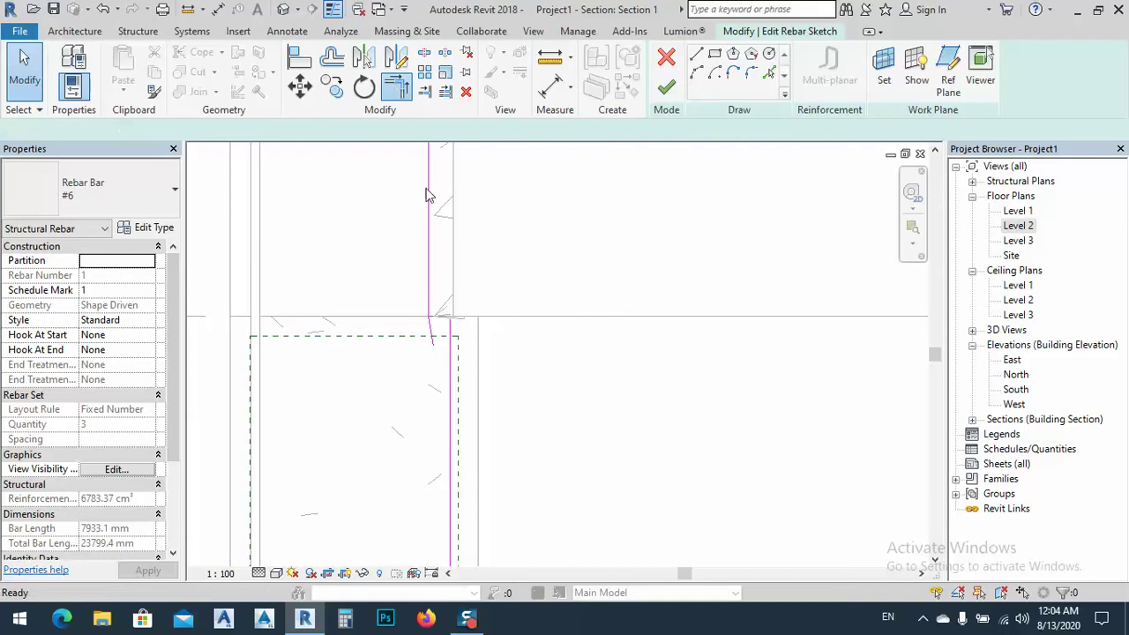
pyautogui.click(453, 423)
pyautogui.scroll(-1, 516, 242)
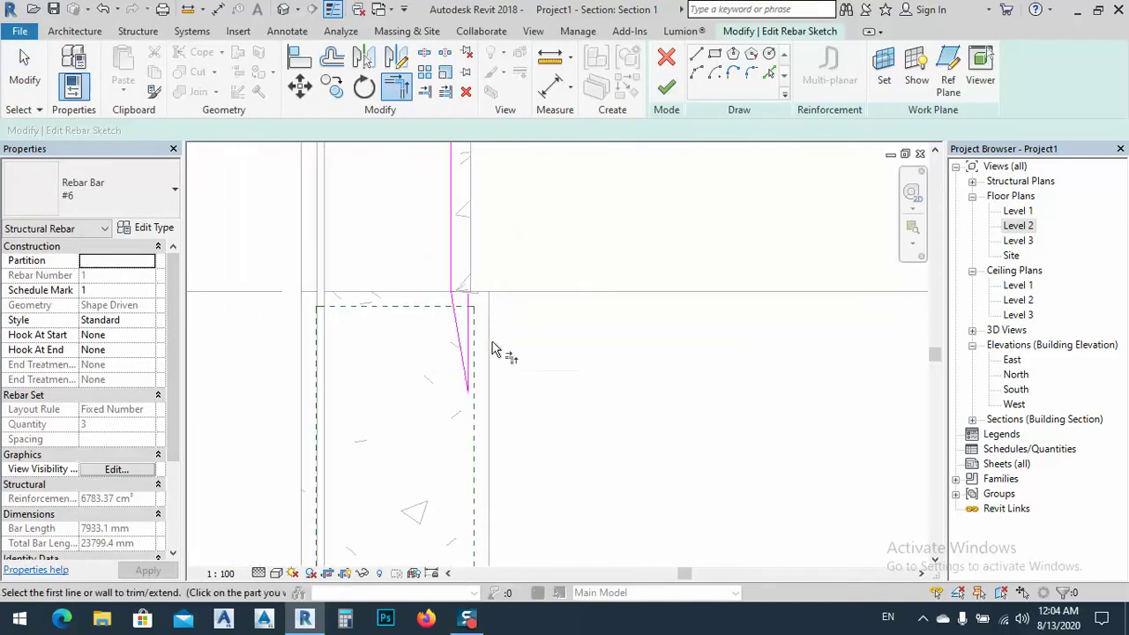
pyautogui.hotkey('ctrl', 'z')
# Trim the sloped segment and lower vertical bar line to a corner, keeping the part below the bend, and try to finish the sketch
pyautogui.scroll(1, 468, 409)
pyautogui.moveTo(433, 420); pyautogui.dragTo(438, 234, button='middle')
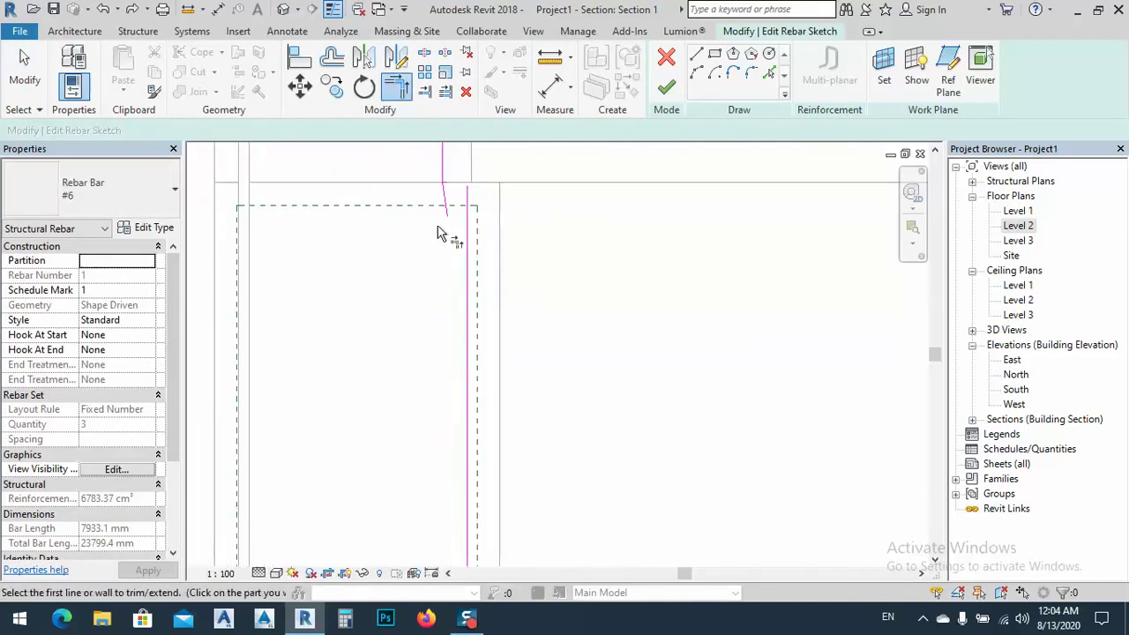
pyautogui.click(465, 454)
pyautogui.scroll(-1, 416, 353)
pyautogui.scroll(-1, 408, 383)
pyautogui.rightClick(394, 381)
pyautogui.click(425, 382)
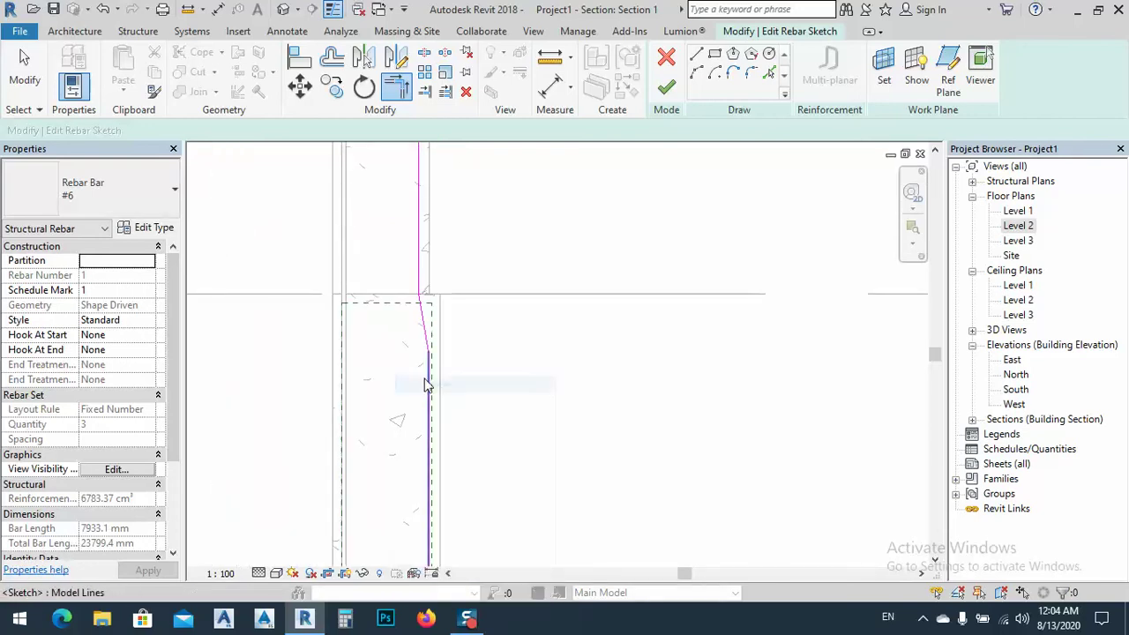
pyautogui.click(667, 90)
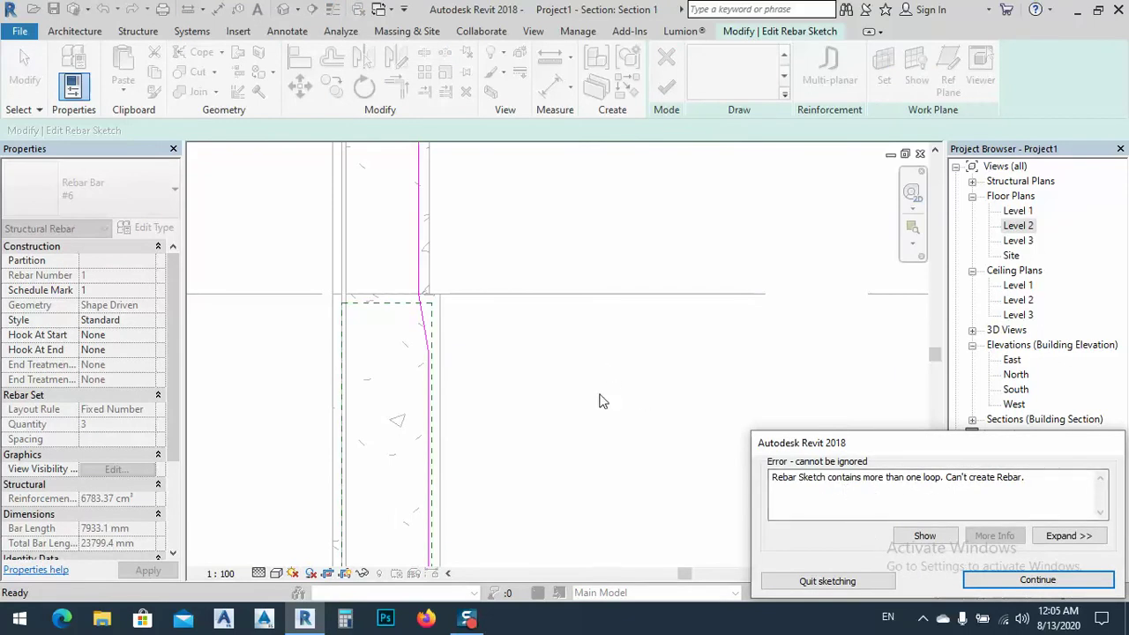
# Return to the sketch and delete the leftover 10 mm horizontal guide line at the Level 2 joint
pyautogui.scroll(-5, 487, 353)
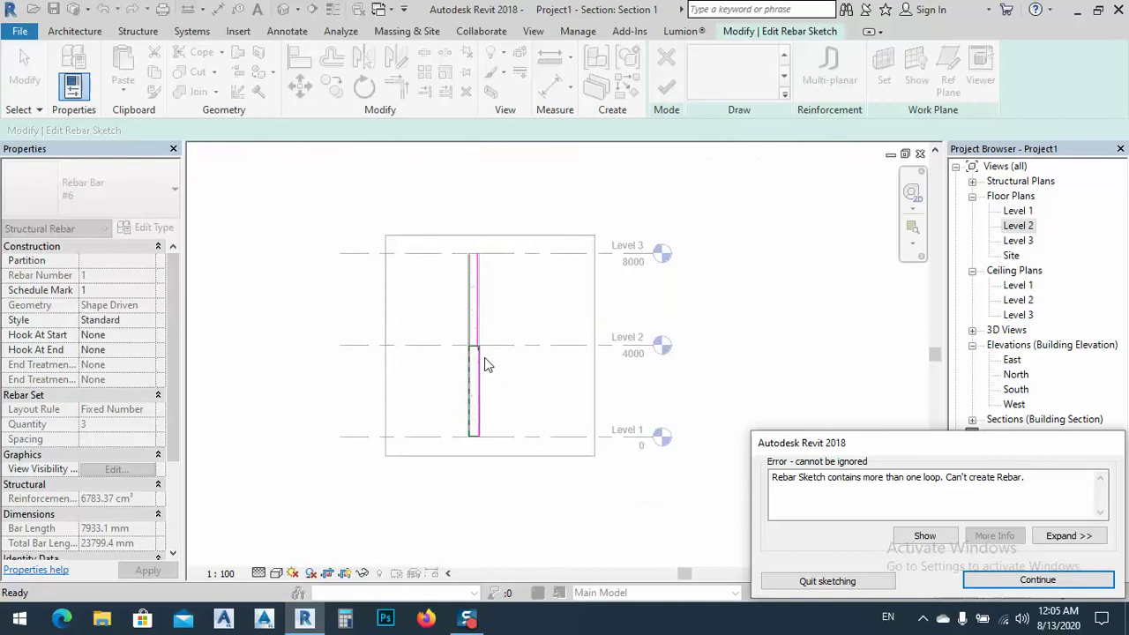
pyautogui.scroll(6, 480, 353)
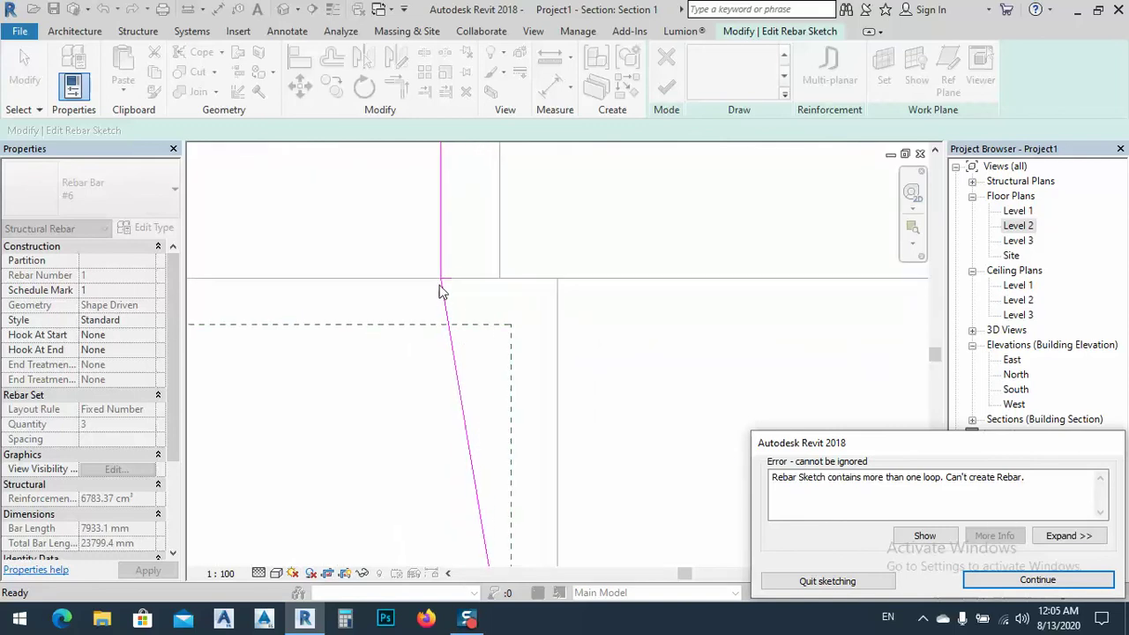
pyautogui.scroll(4, 446, 264)
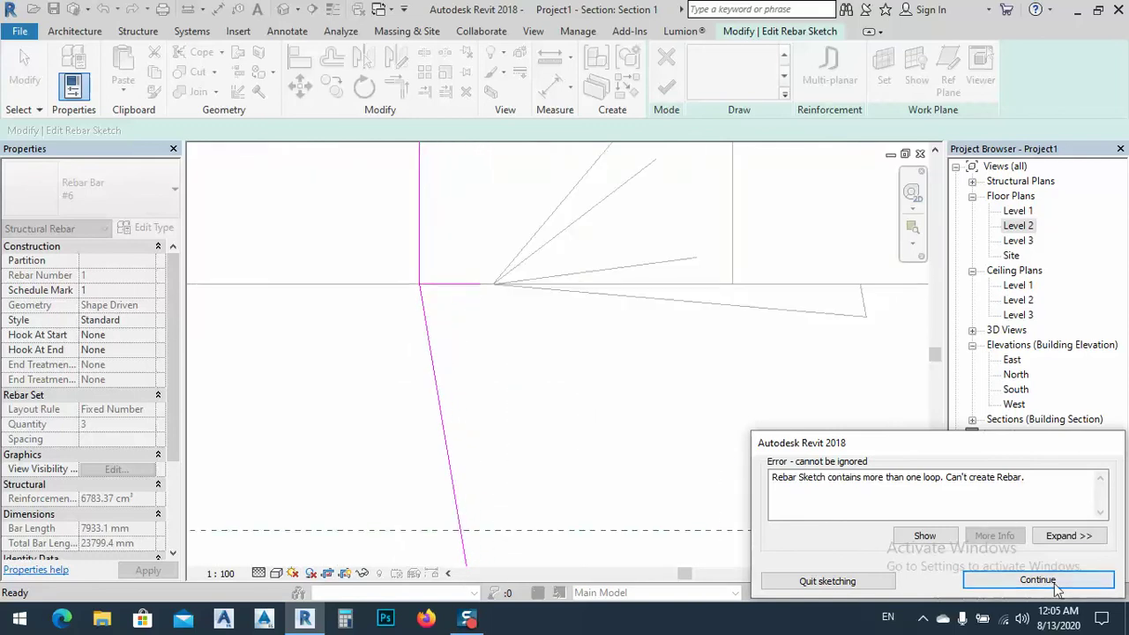
pyautogui.click(1038, 579)
pyautogui.click(449, 283)
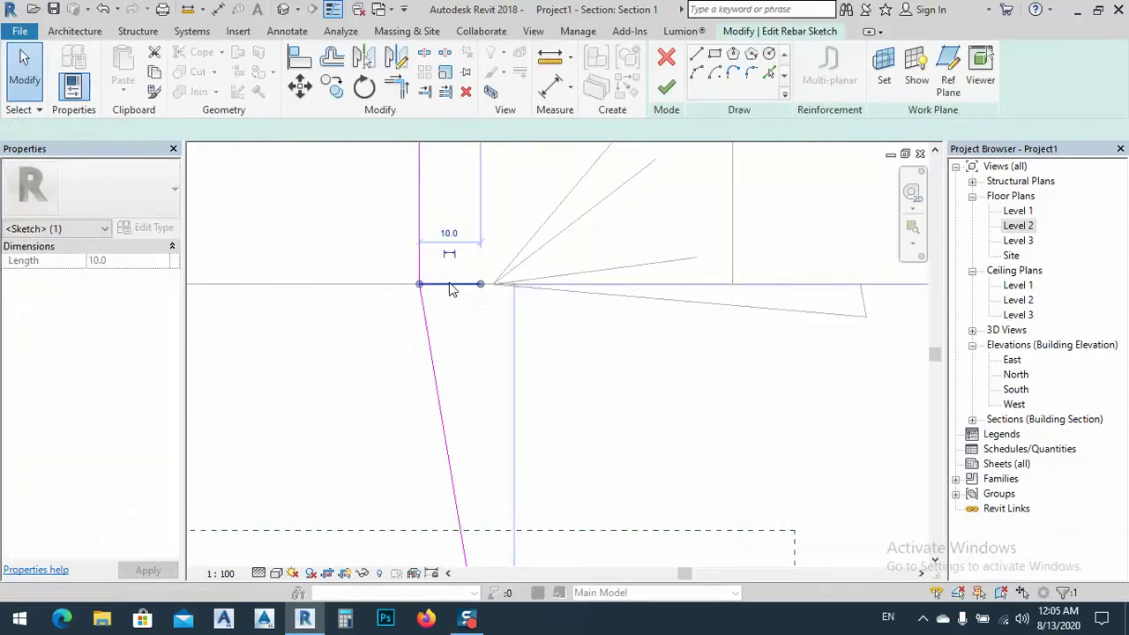
pyautogui.press('Delete')
pyautogui.moveTo(460, 280)
pyautogui.mouseDown(button='middle')
pyautogui.moveTo(461, 221)
pyautogui.moveTo(484, 404)
pyautogui.moveTo(477, 390)
pyautogui.mouseUp(button='middle')
pyautogui.scroll(6, 477, 390)
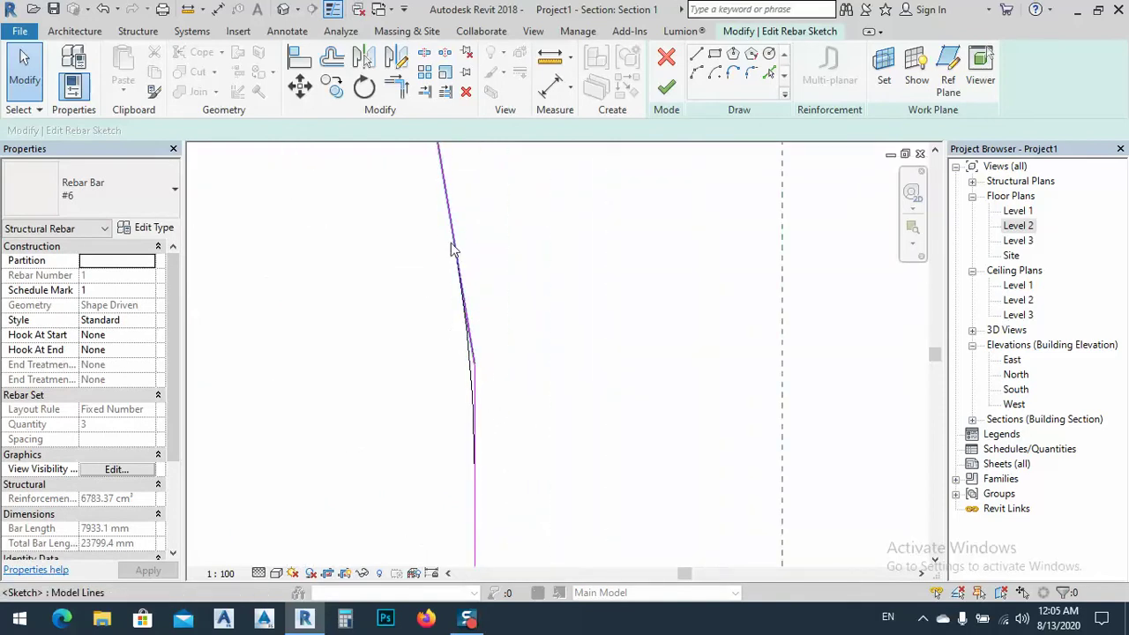
pyautogui.scroll(-5, 476, 352)
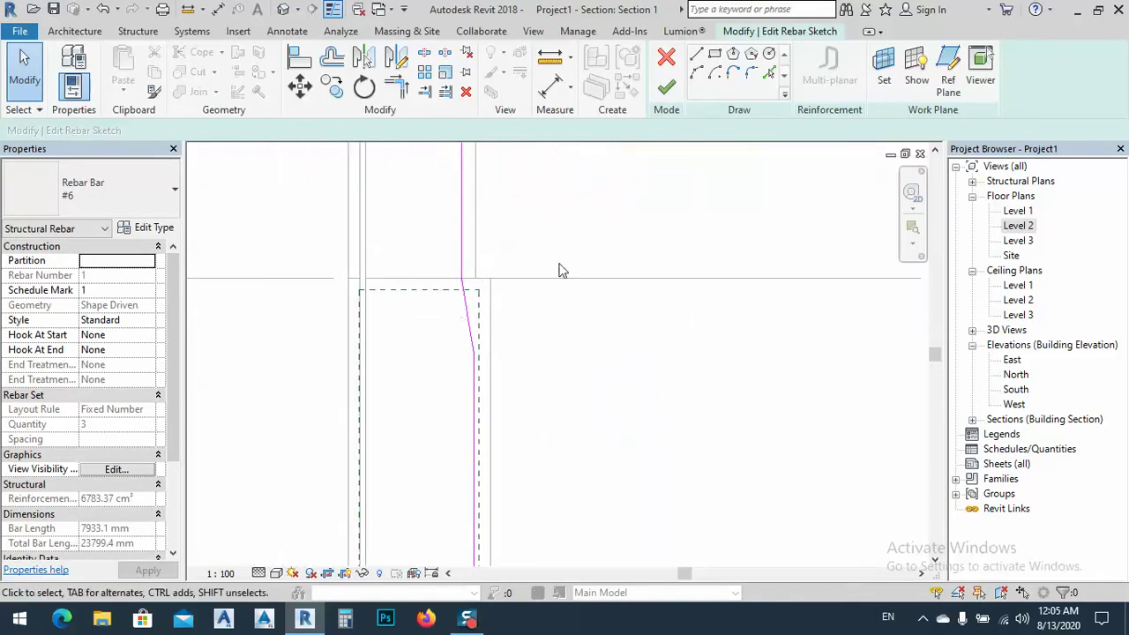
pyautogui.scroll(-3, 490, 323)
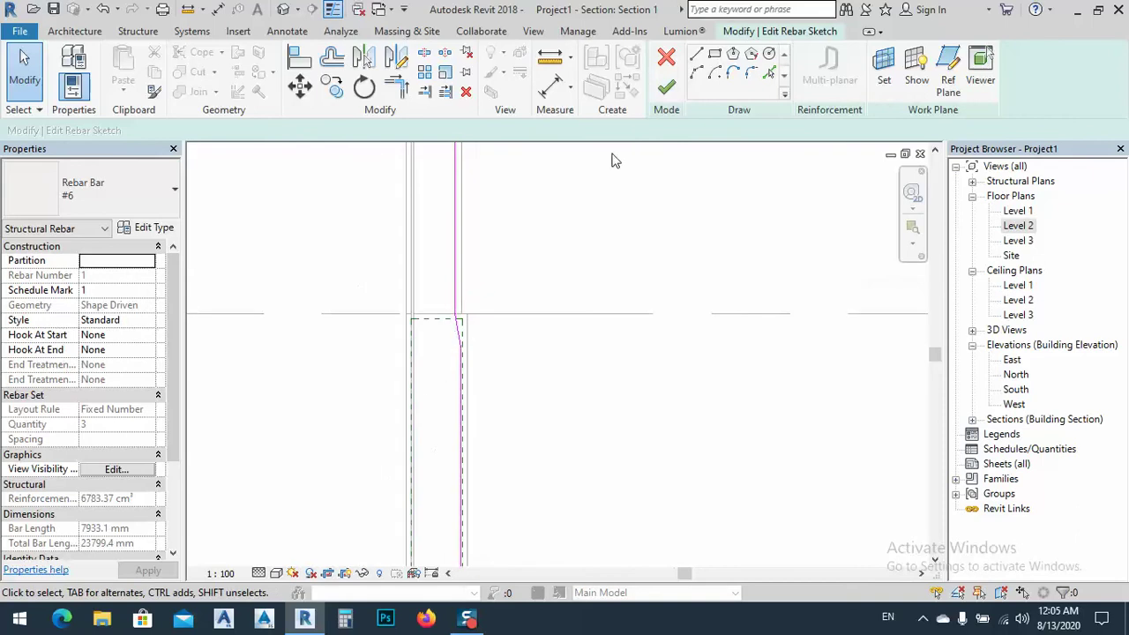
# Finish the edited sketch of the cranked rebar at the Level 2 joint
pyautogui.click(666, 89)
pyautogui.click(499, 357)
pyautogui.scroll(2, 467, 346)
pyautogui.scroll(-3, 424, 369)
pyautogui.scroll(-4, 423, 368)
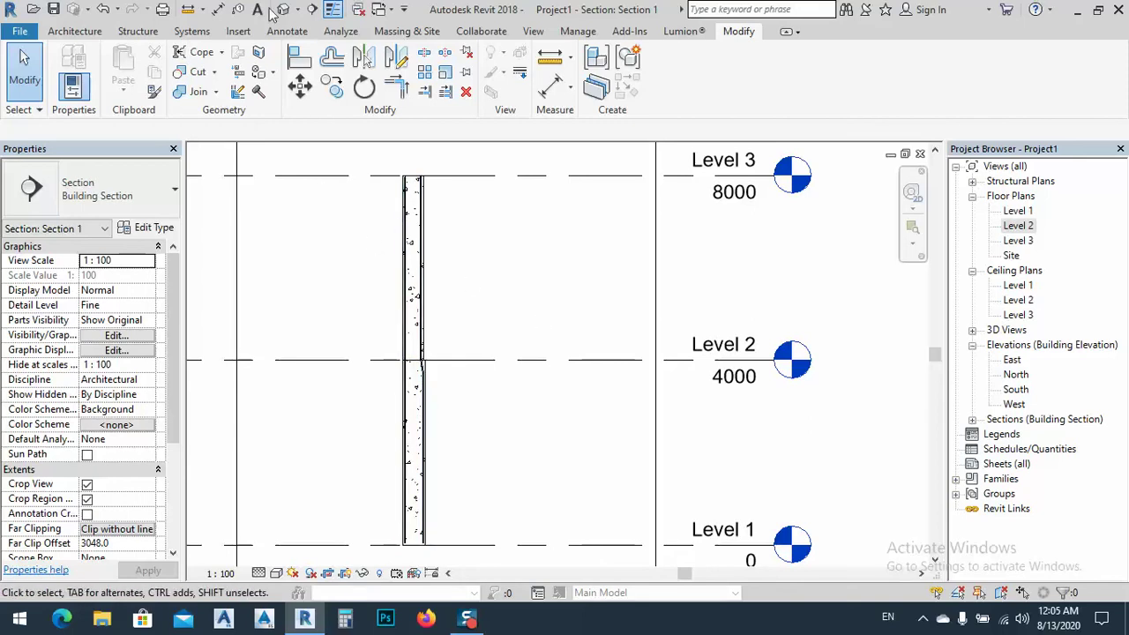
# Open the 3D view and override both concrete columns' surface transparency to 80 in that view
pyautogui.click(283, 10)
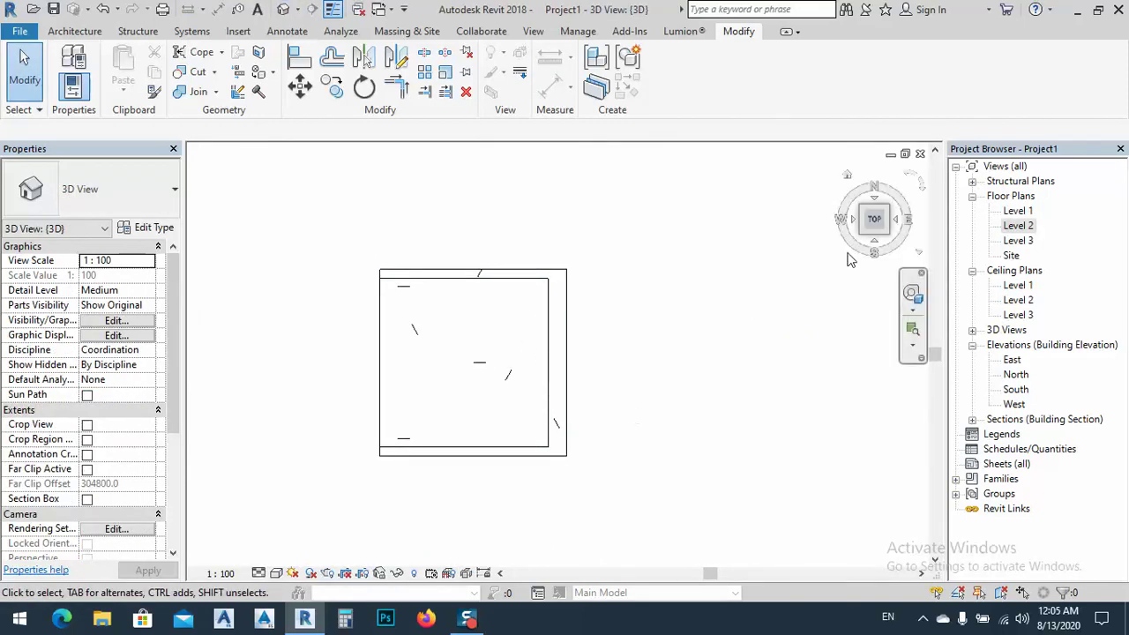
pyautogui.moveTo(885, 240); pyautogui.dragTo(706, 392)
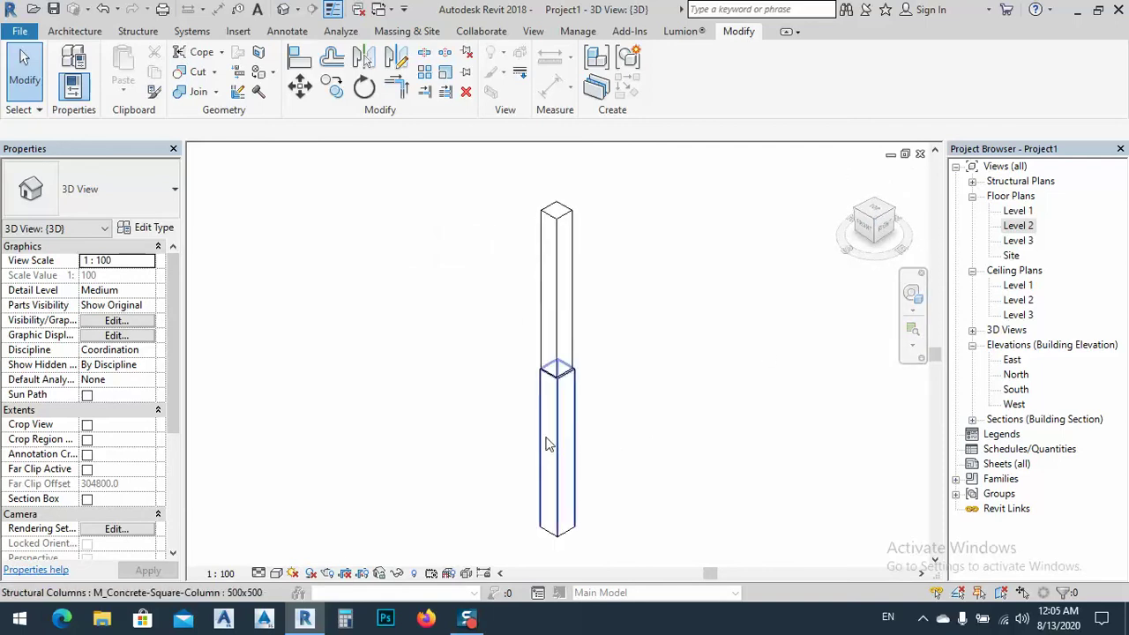
pyautogui.click(563, 436)
pyautogui.keyDown('ctrl'); pyautogui.click(576, 343); pyautogui.keyUp('ctrl')
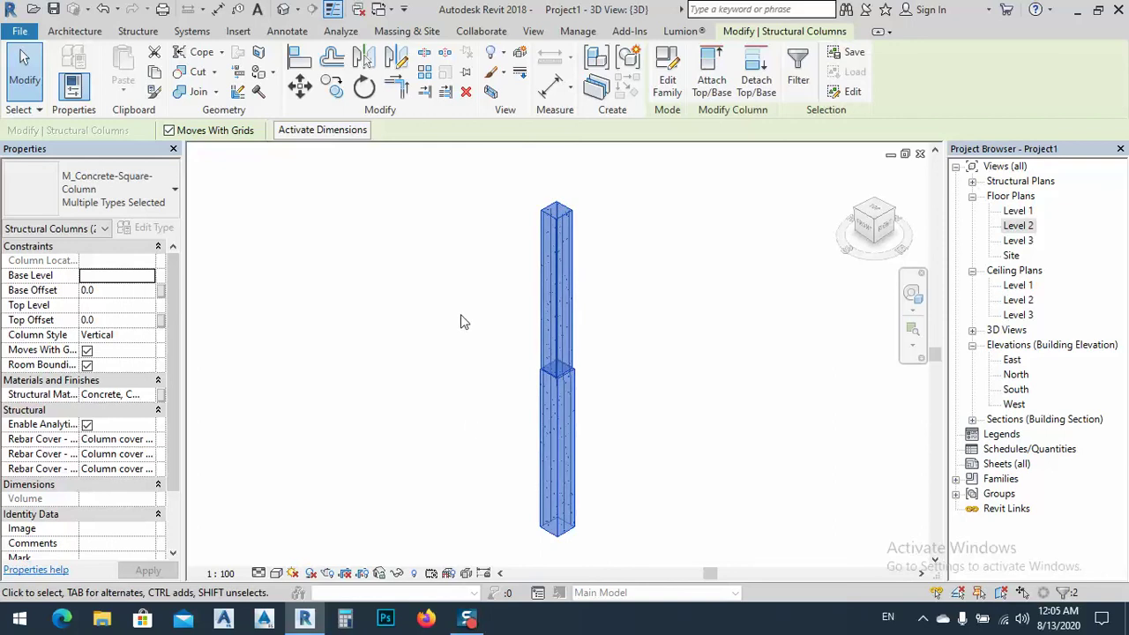
pyautogui.rightClick(399, 308)
pyautogui.moveTo(520, 329)
pyautogui.click(622, 334)
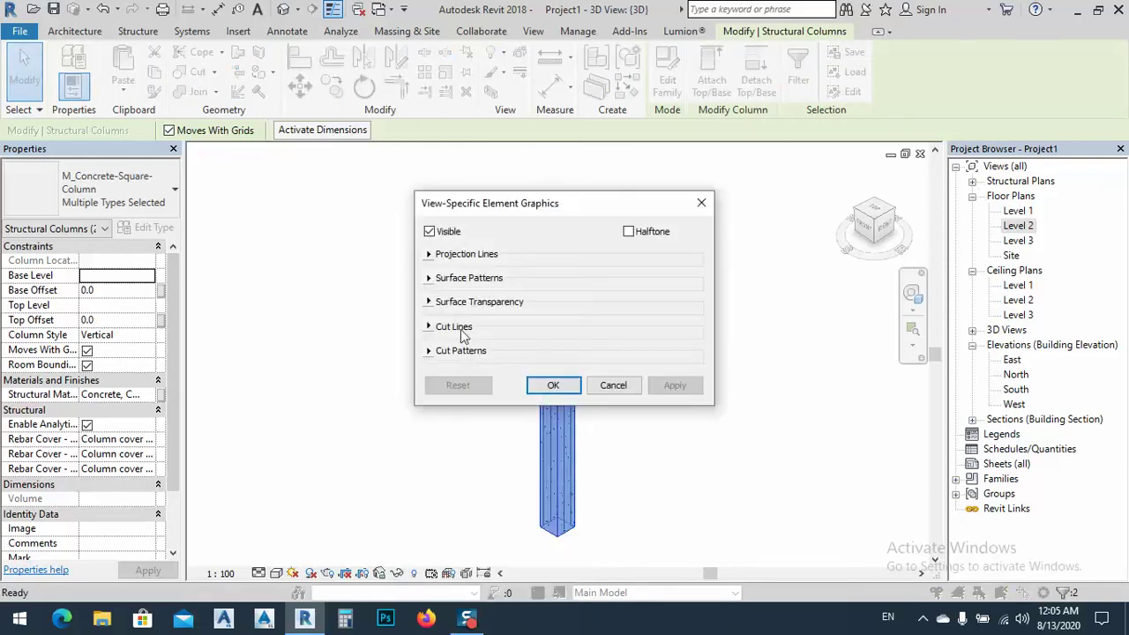
pyautogui.click(430, 303)
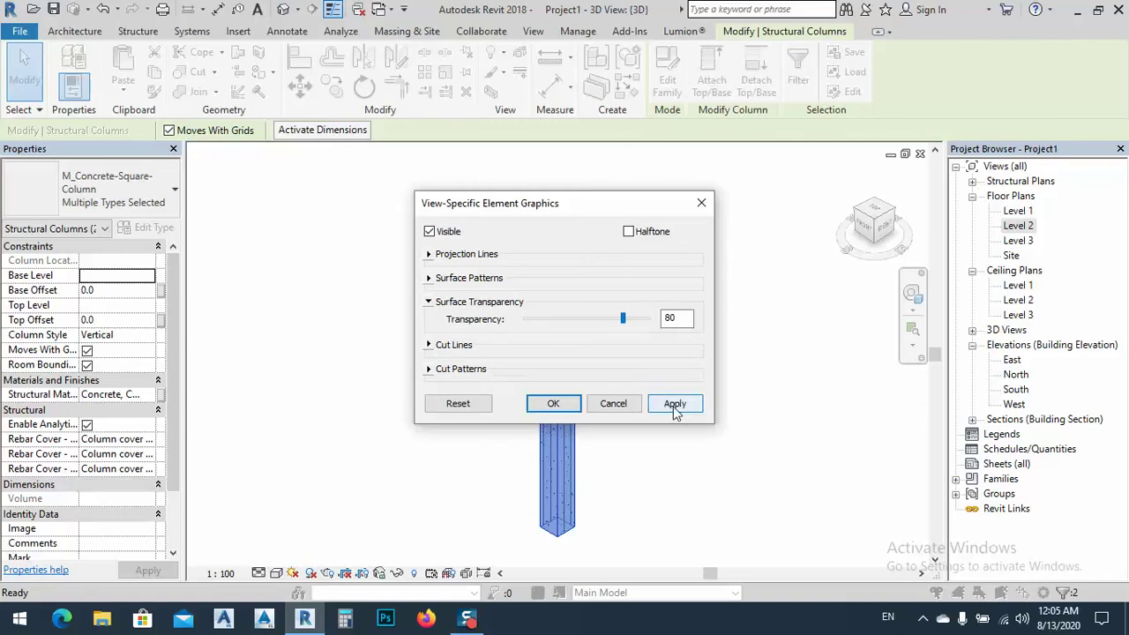
pyautogui.click(675, 403)
pyautogui.click(547, 403)
pyautogui.click(657, 454)
# Set both the cranked and the straight #6 rebar sets to view as solid in the {3D} view
pyautogui.scroll(3, 578, 381)
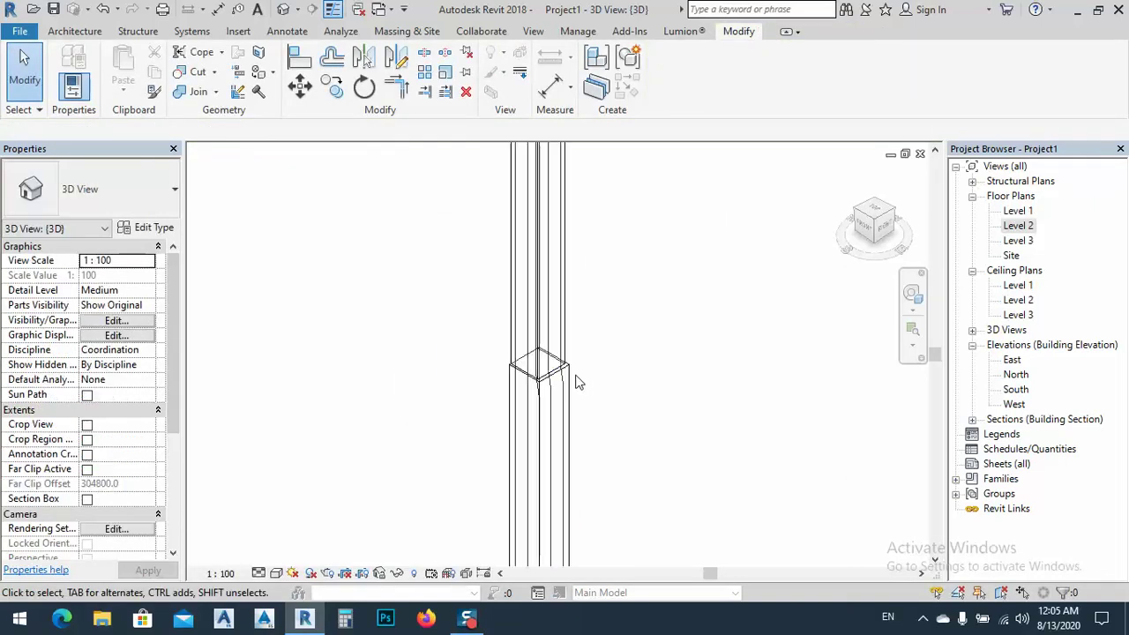
pyautogui.scroll(2, 578, 382)
pyautogui.click(547, 338)
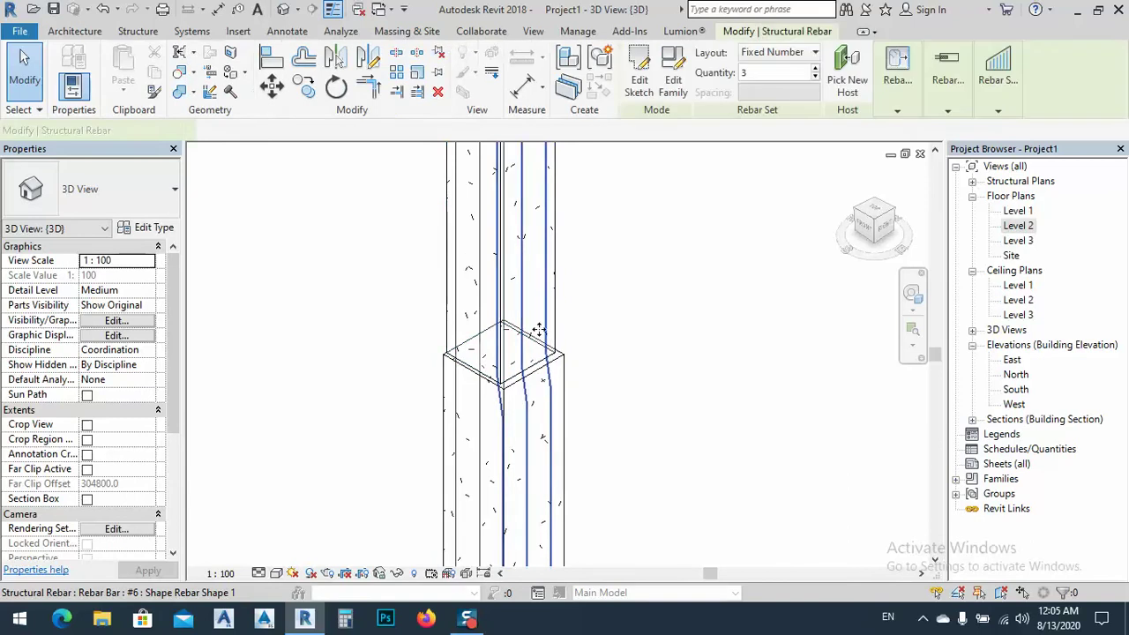
pyautogui.keyDown('ctrl'); pyautogui.click(459, 321); pyautogui.keyUp('ctrl')
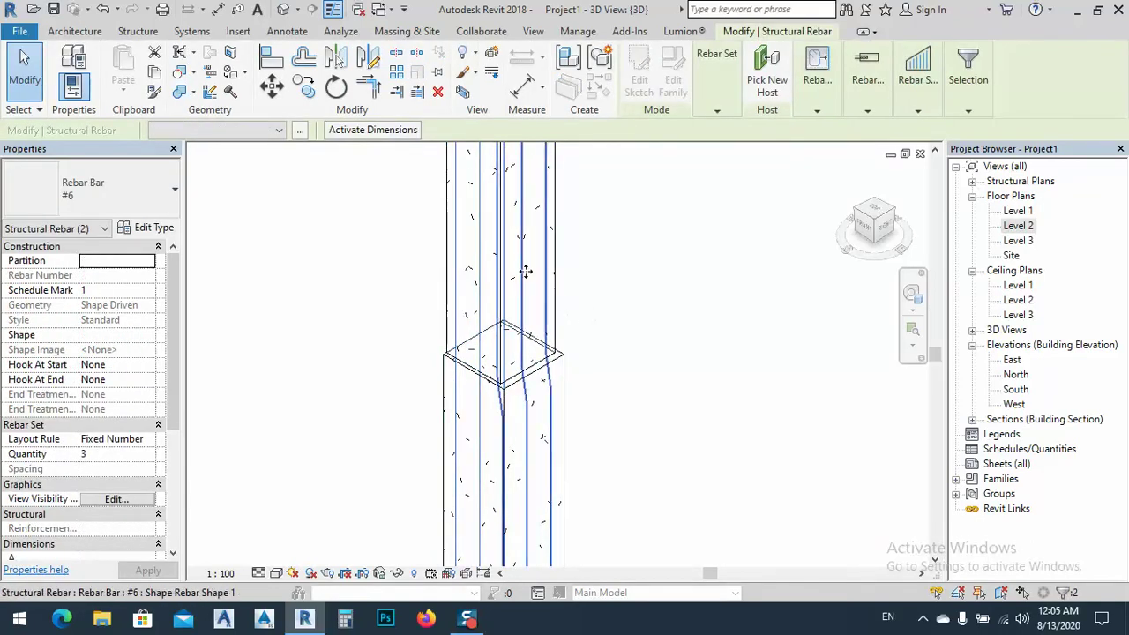
pyautogui.click(368, 356)
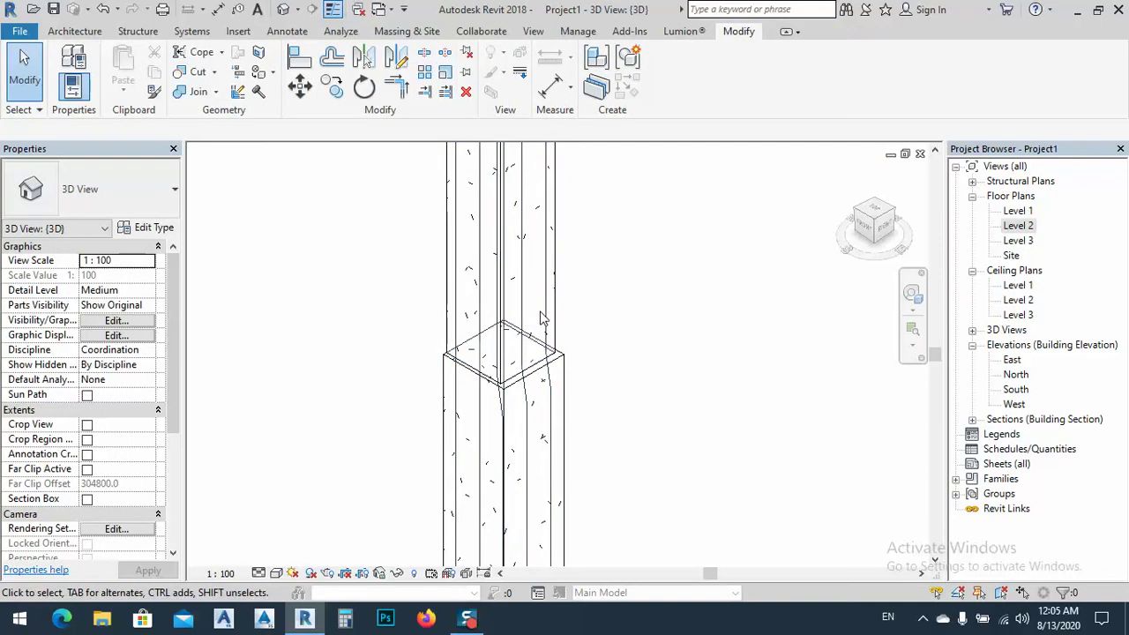
pyautogui.click(539, 317)
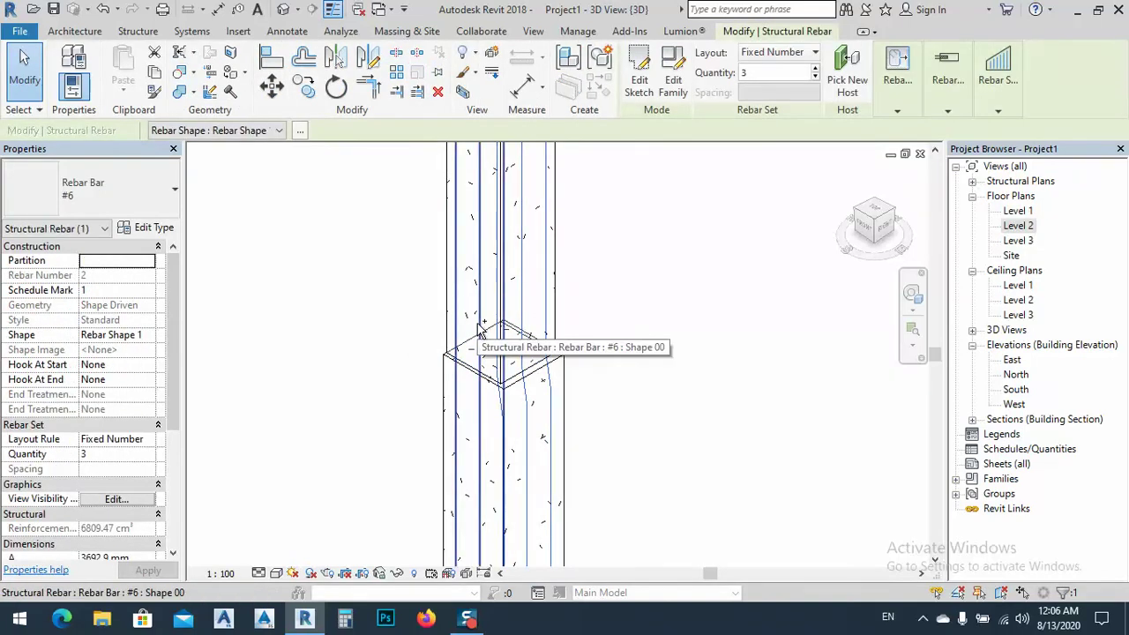
pyautogui.keyDown('ctrl'); pyautogui.click(481, 331); pyautogui.keyUp('ctrl')
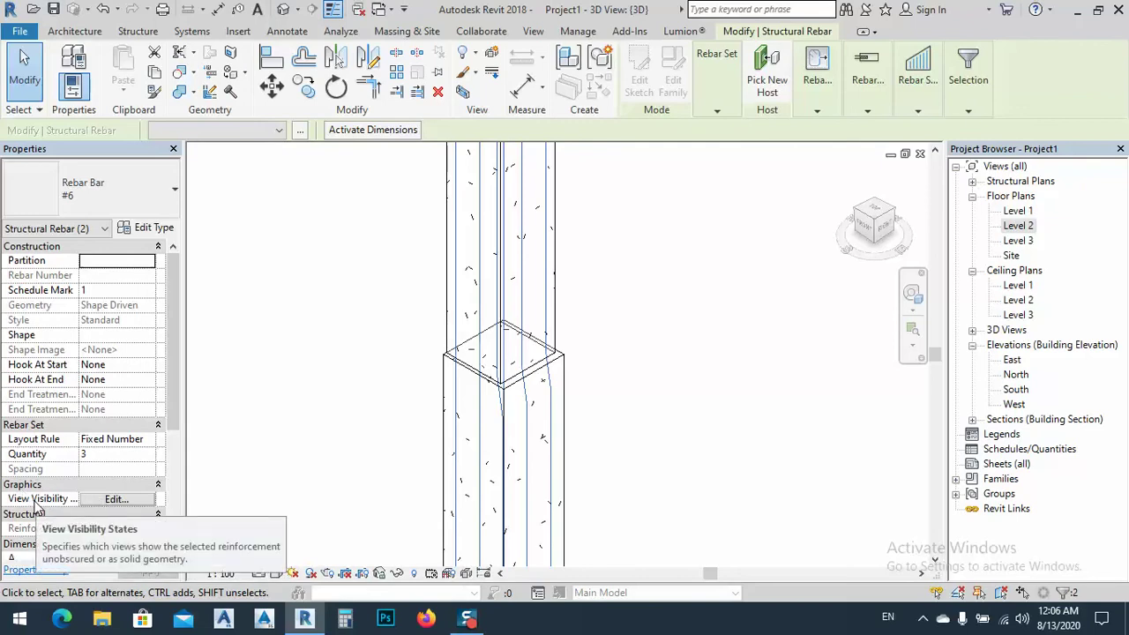
pyautogui.click(115, 499)
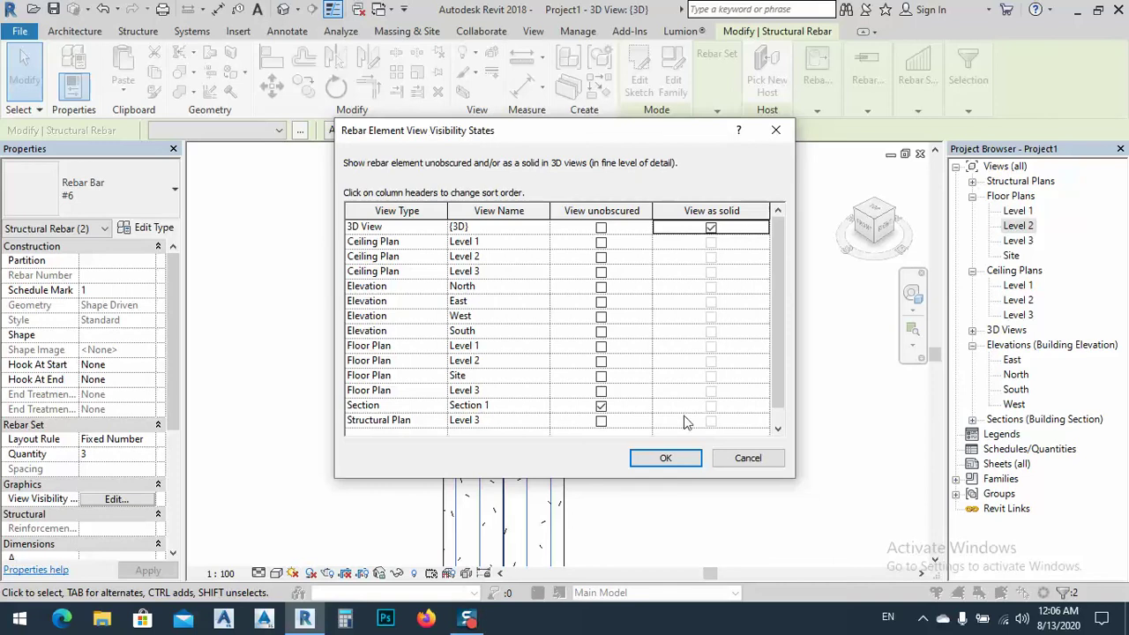
pyautogui.click(666, 458)
pyautogui.click(606, 433)
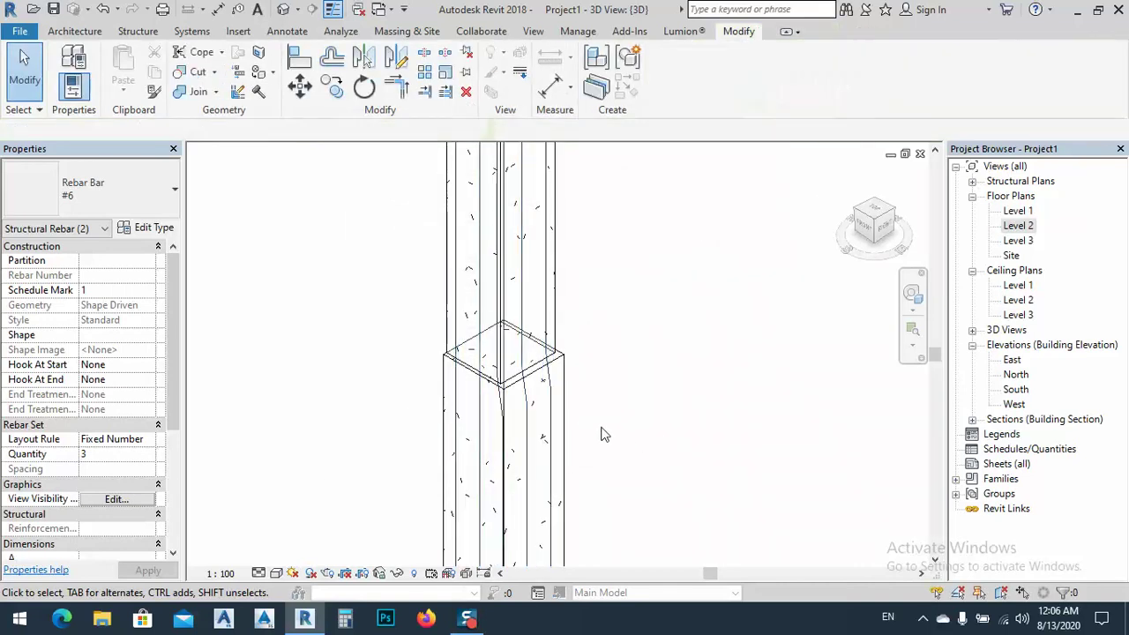
# Set the 3D view's detail level to Fine and its visual style to Consistent Colors
pyautogui.click(261, 573)
pyautogui.click(269, 562)
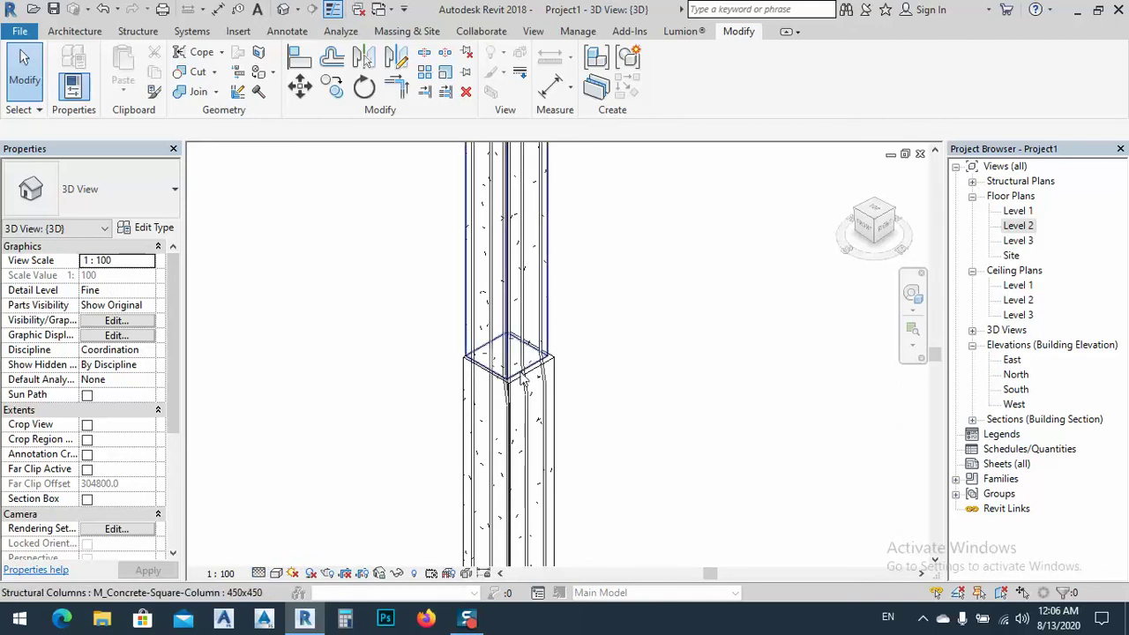
pyautogui.keyDown('shift'); pyautogui.moveTo(398, 468); pyautogui.dragTo(518, 426, button='middle'); pyautogui.keyUp('shift')
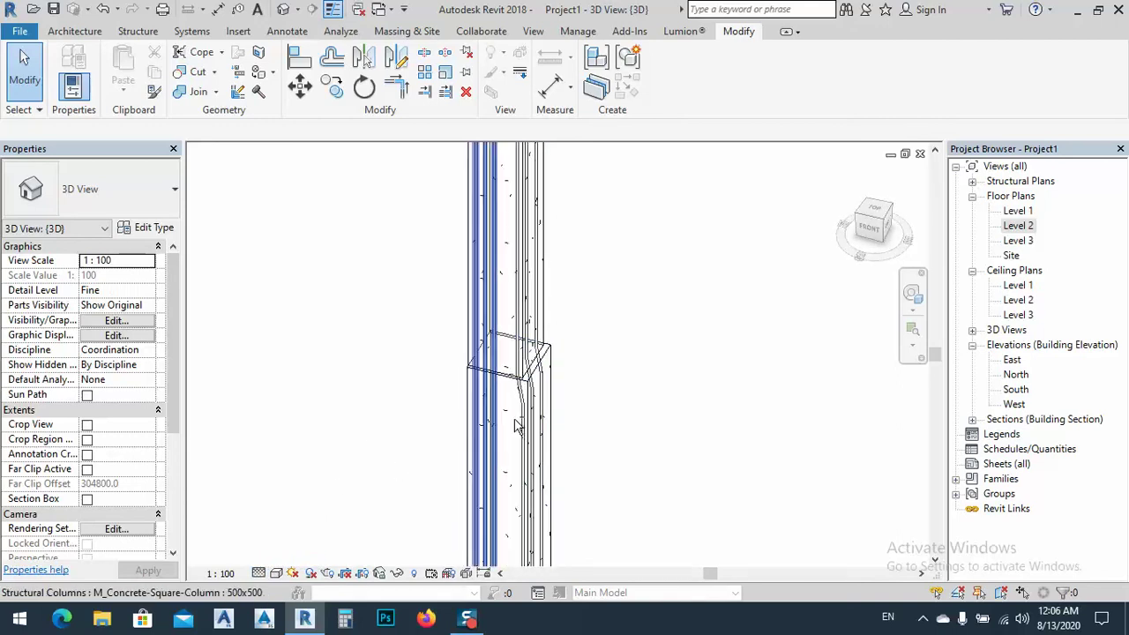
pyautogui.click(277, 573)
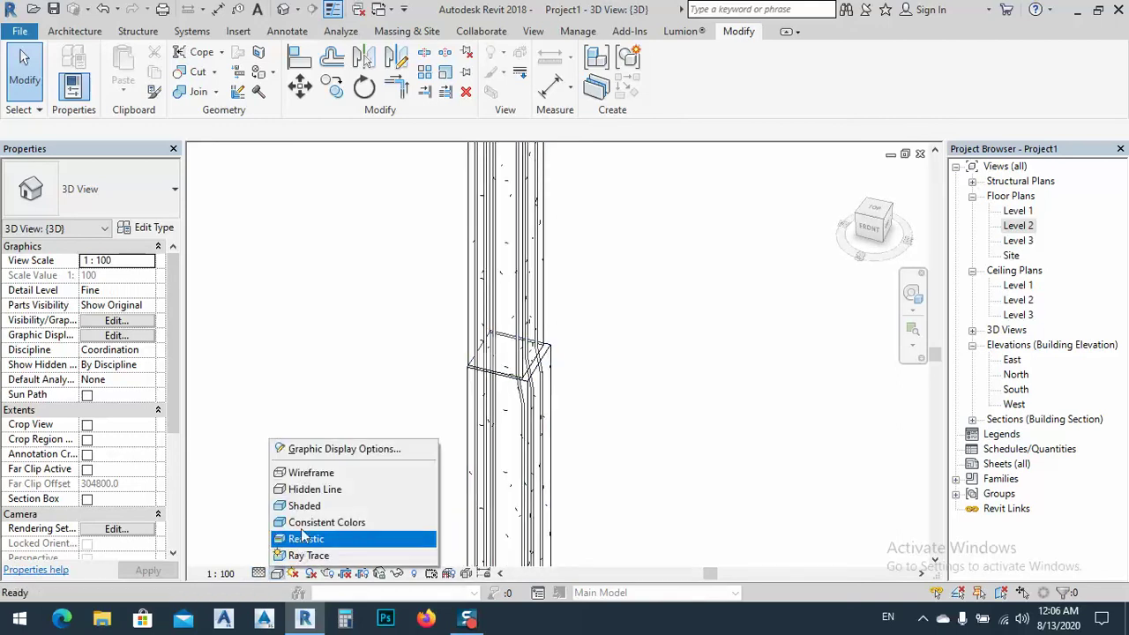
pyautogui.click(308, 523)
pyautogui.keyDown('shift'); pyautogui.moveTo(427, 427); pyautogui.dragTo(547, 388, button='middle'); pyautogui.keyUp('shift')
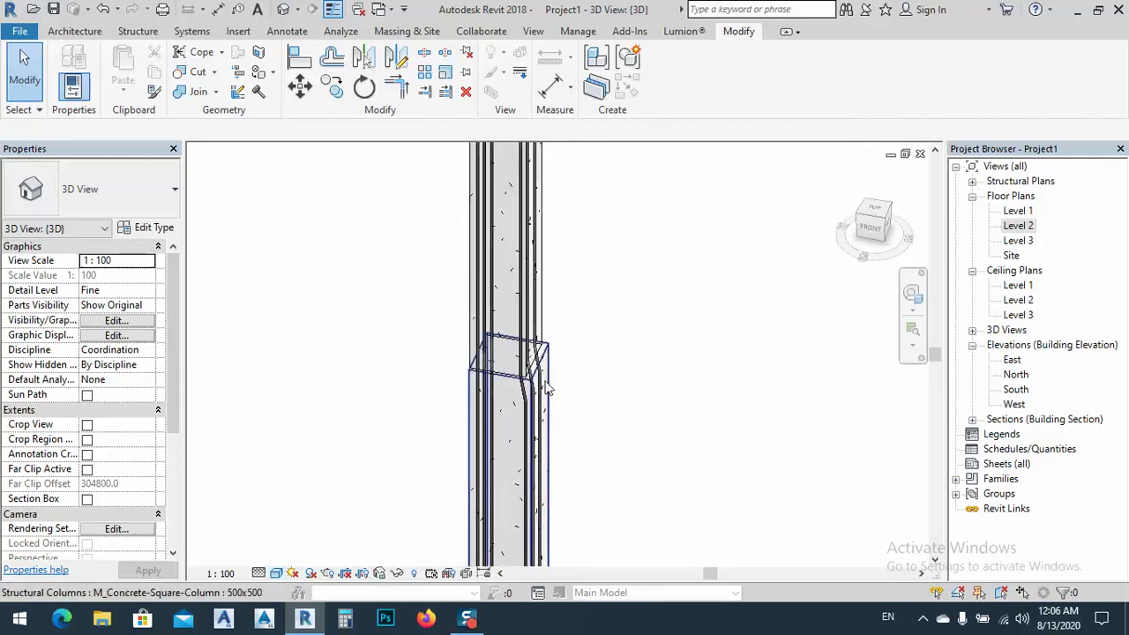
# Examine the cranked bars where the 450x450 column meets the 500x500 column from several sides
pyautogui.scroll(3, 546, 388)
pyautogui.keyDown('shift'); pyautogui.moveTo(502, 438); pyautogui.dragTo(445, 423, button='middle'); pyautogui.keyUp('shift')
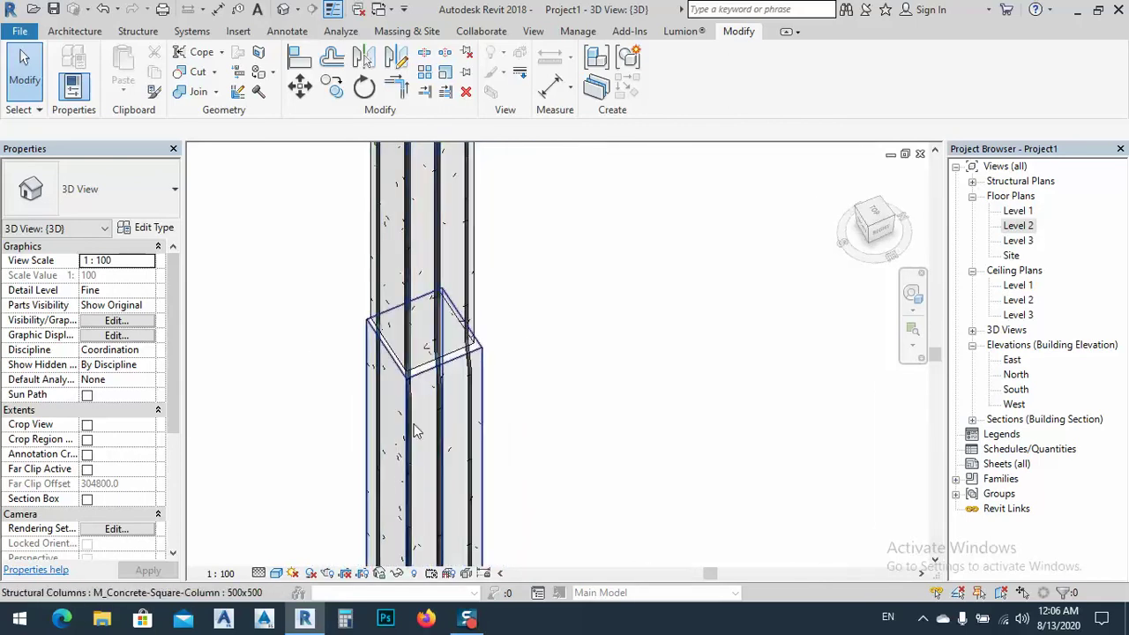
pyautogui.scroll(5, 414, 388)
pyautogui.scroll(-2, 399, 411)
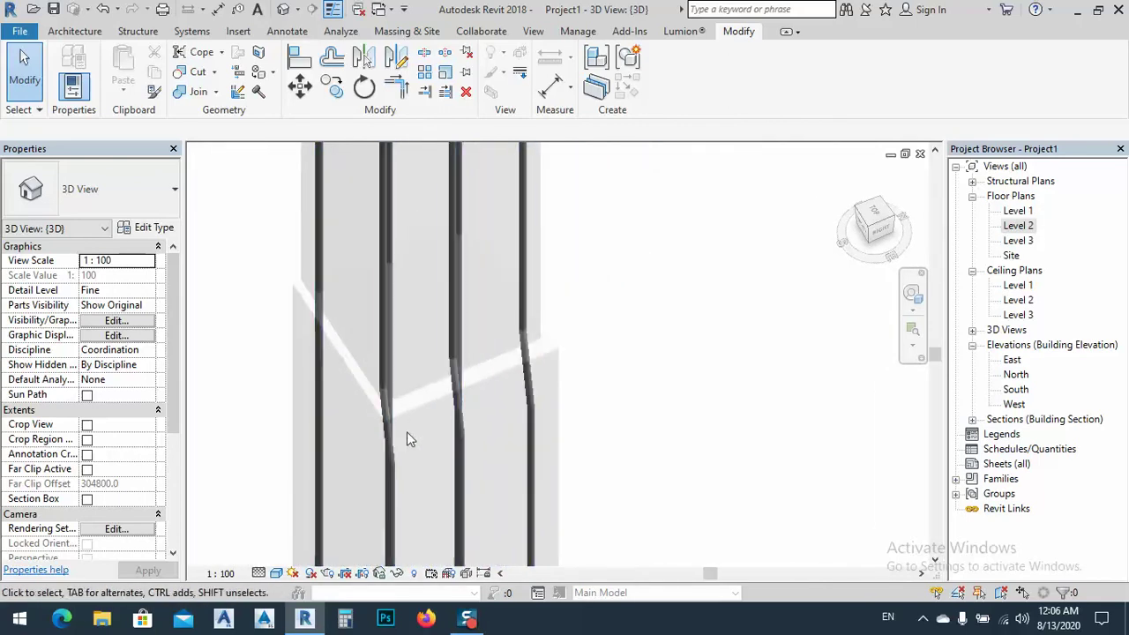
pyautogui.keyDown('shift'); pyautogui.moveTo(398, 411); pyautogui.dragTo(471, 472, button='middle'); pyautogui.keyUp('shift')
pyautogui.scroll(-2, 459, 432)
pyautogui.keyDown('shift'); pyautogui.moveTo(454, 425); pyautogui.dragTo(446, 430, button='middle'); pyautogui.keyUp('shift')
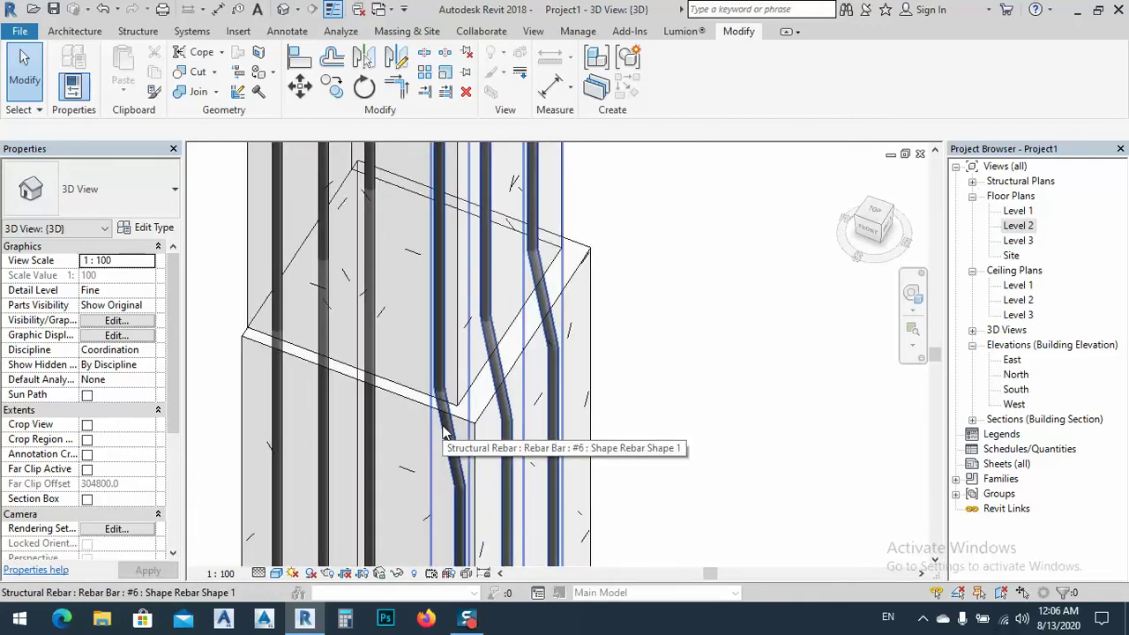
pyautogui.keyDown('shift'); pyautogui.moveTo(444, 432); pyautogui.dragTo(417, 448, button='middle'); pyautogui.keyUp('shift')
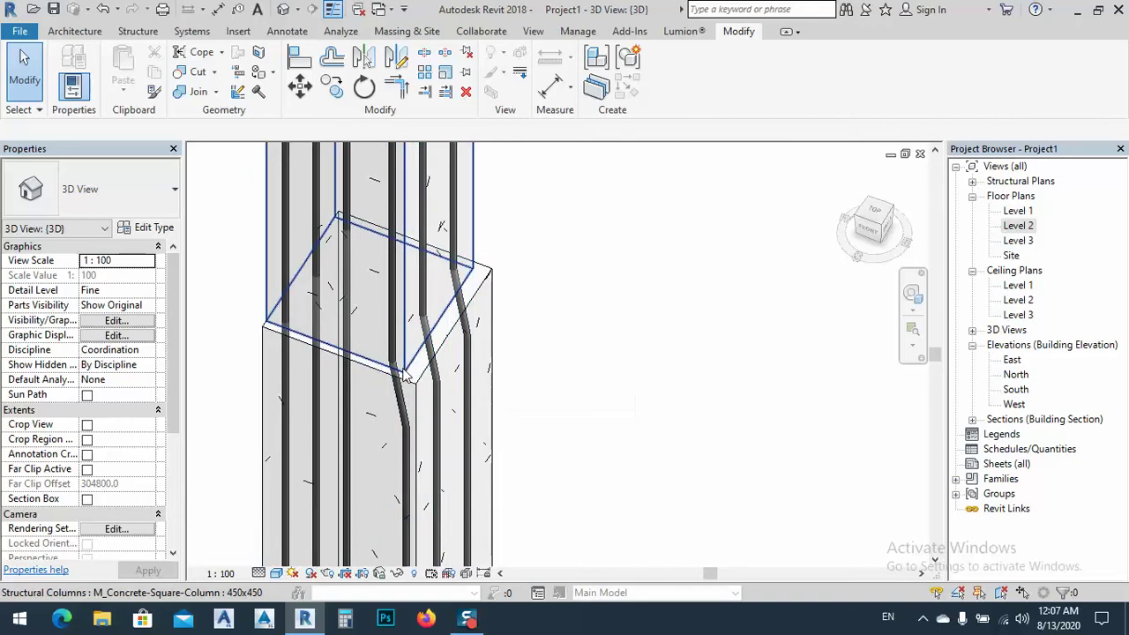
pyautogui.scroll(5, 396, 380)
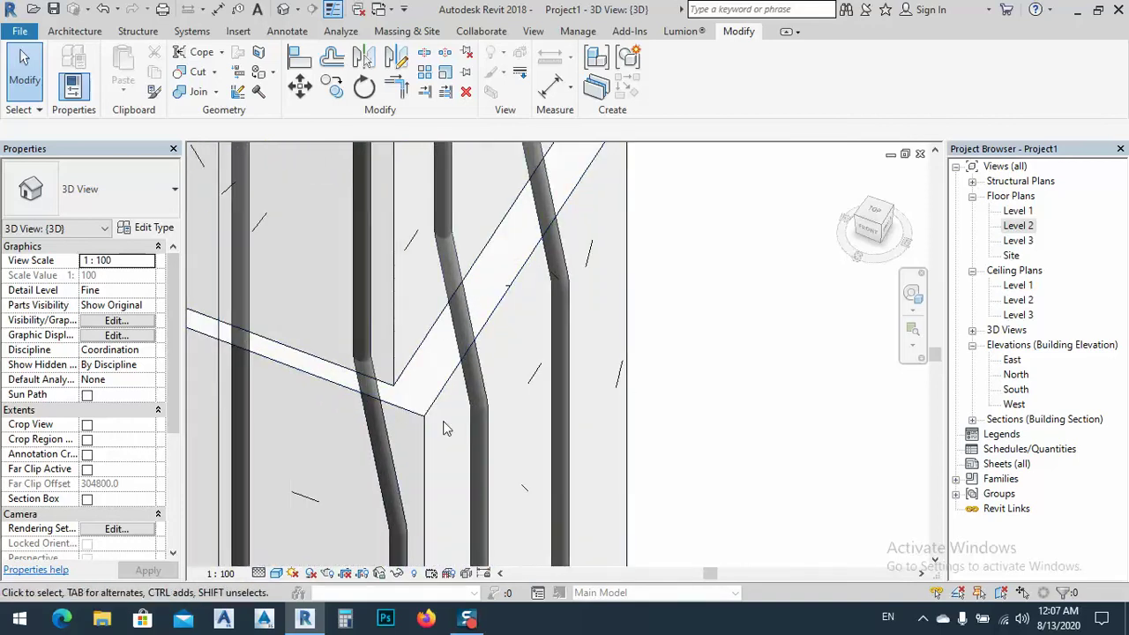
pyautogui.scroll(-3, 384, 326)
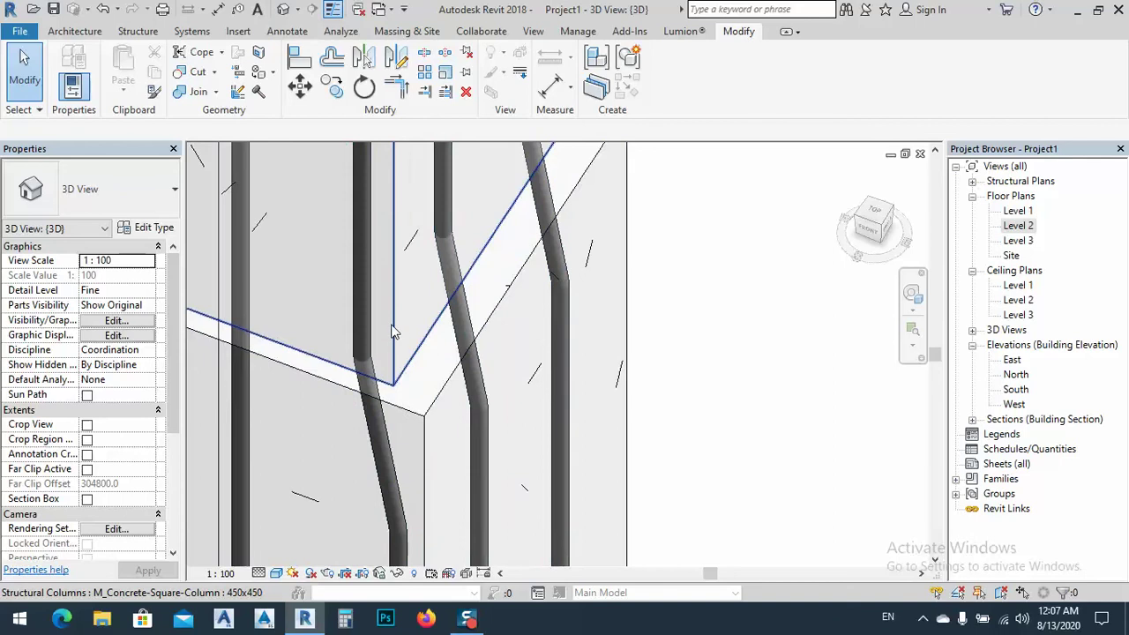
pyautogui.keyDown('shift'); pyautogui.moveTo(394, 416); pyautogui.dragTo(444, 375, button='middle'); pyautogui.keyUp('shift')
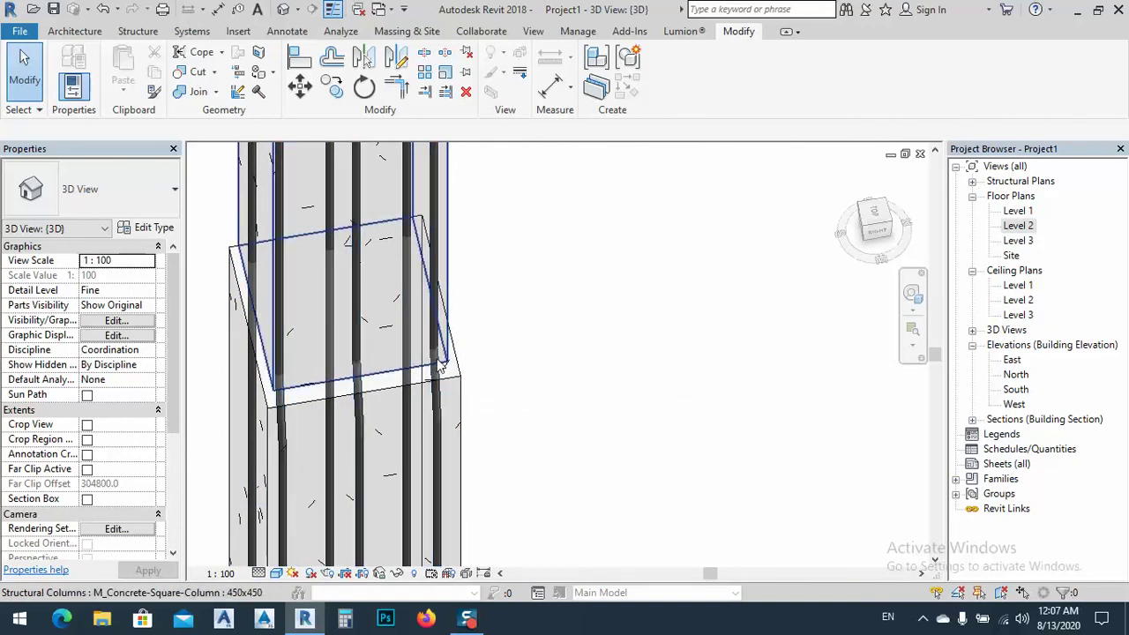
pyautogui.keyDown('shift'); pyautogui.moveTo(440, 369); pyautogui.dragTo(432, 379, button='middle'); pyautogui.keyUp('shift')
pyautogui.keyDown('shift'); pyautogui.moveTo(359, 438); pyautogui.dragTo(335, 399, button='middle'); pyautogui.keyUp('shift')
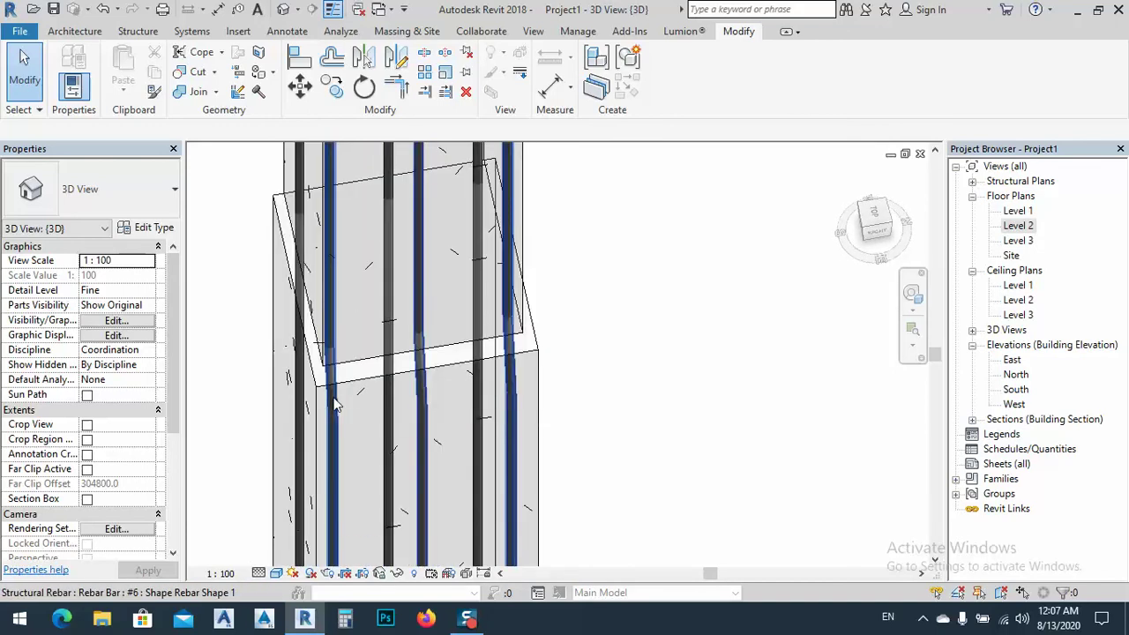
# Reduce the cranked rebar set to a single bar with quantity 1
pyautogui.click(335, 405)
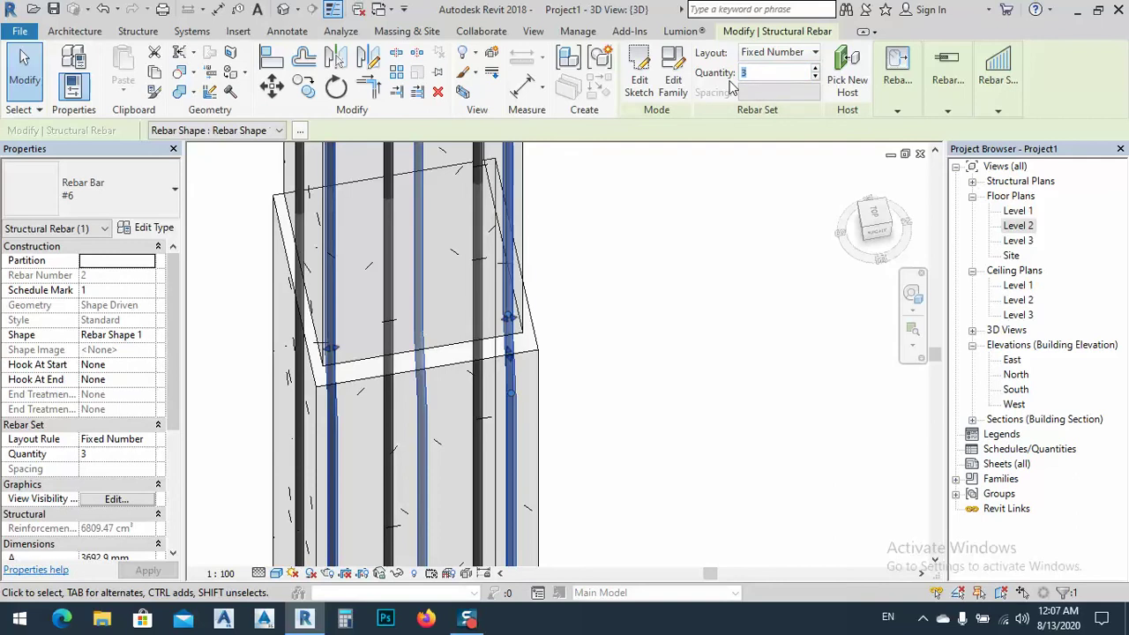
pyautogui.press('Return')
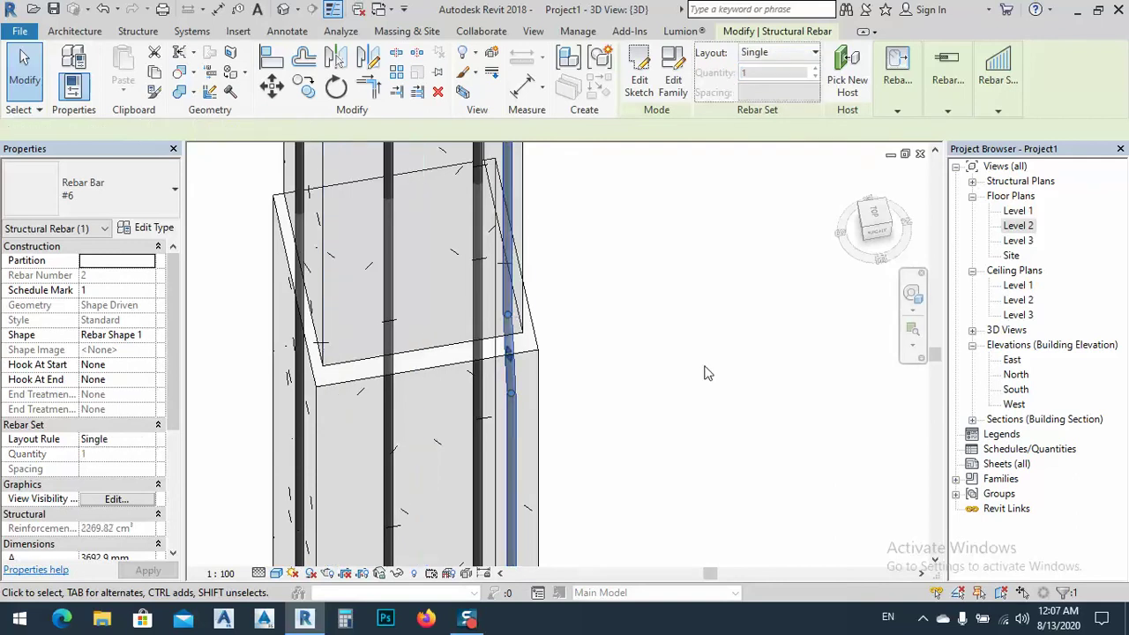
pyautogui.click(704, 373)
# Try to rotate the single cranked bar at the column corner in the top view
pyautogui.scroll(1, 528, 370)
pyautogui.keyDown('shift'); pyautogui.moveTo(527, 370); pyautogui.dragTo(529, 458, button='middle'); pyautogui.keyUp('shift')
pyautogui.click(874, 219)
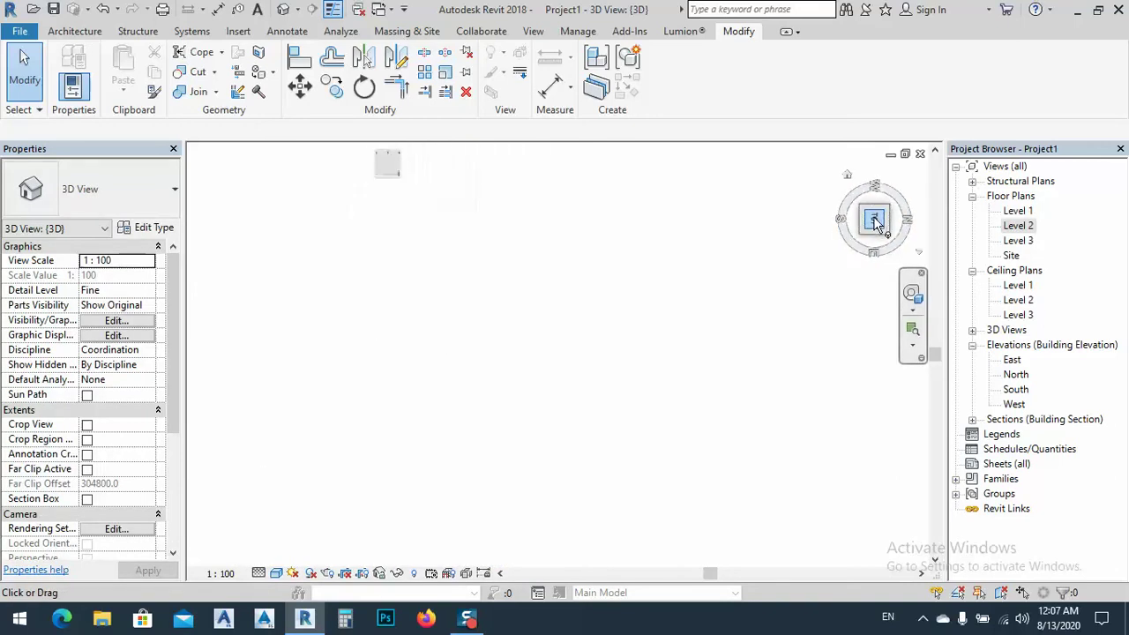
pyautogui.scroll(4, 565, 367)
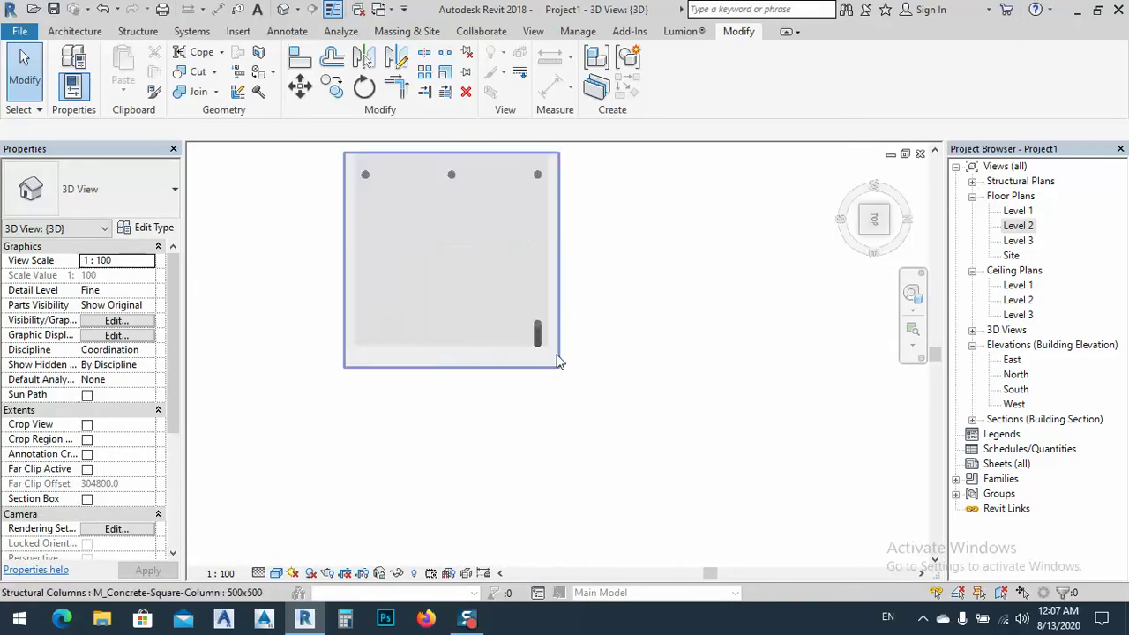
pyautogui.scroll(2, 559, 361)
pyautogui.click(523, 317)
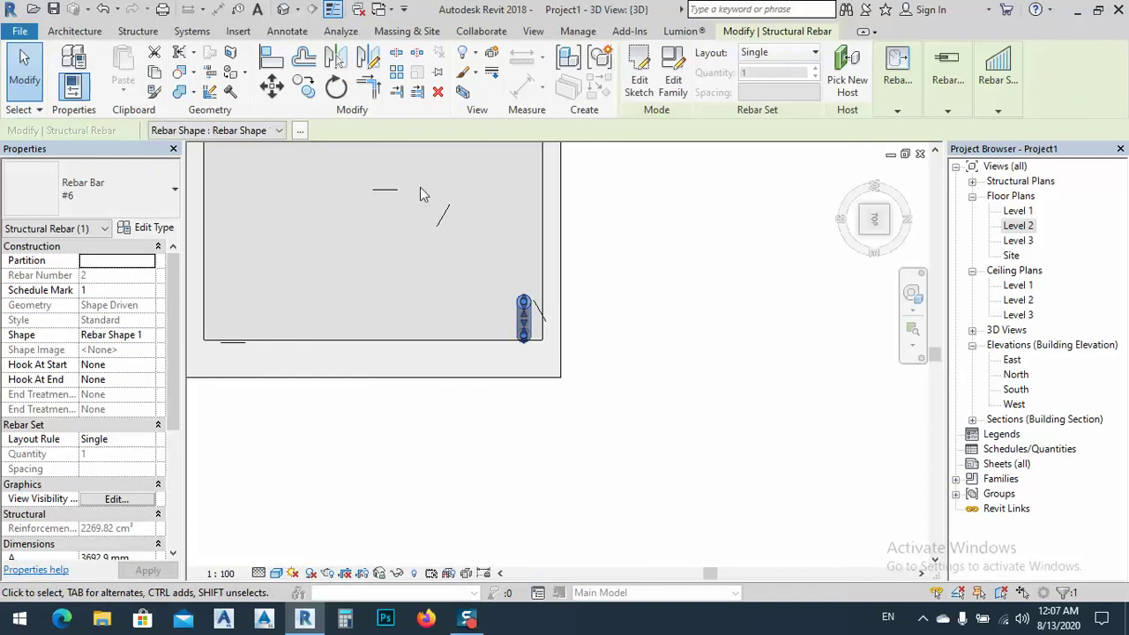
pyautogui.click(336, 85)
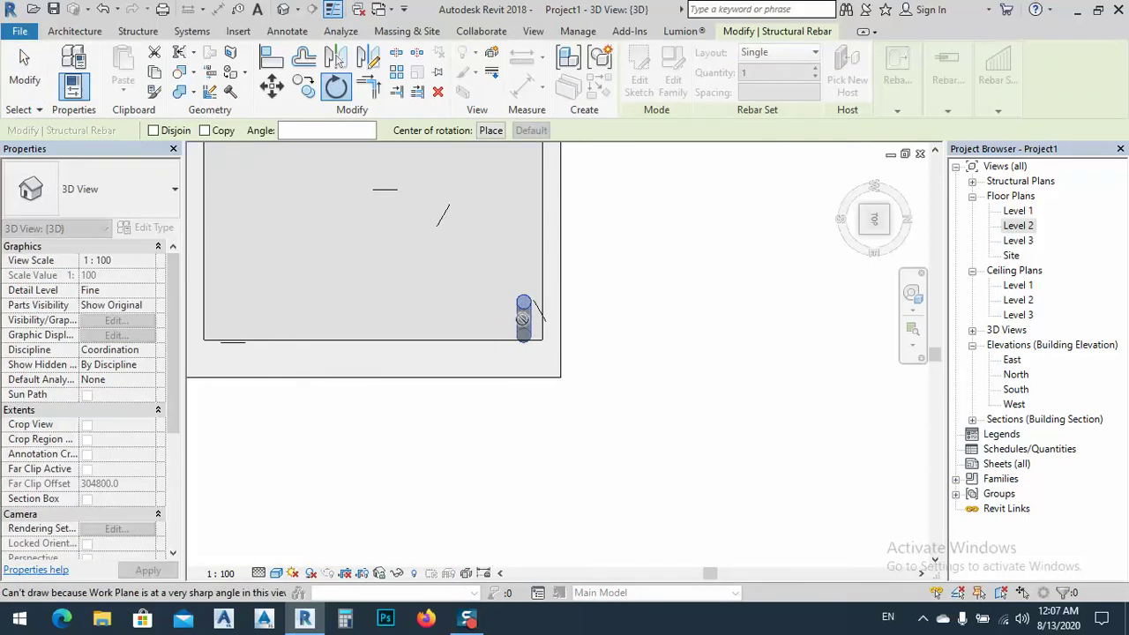
pyautogui.press('Escape')
pyautogui.press('Escape')
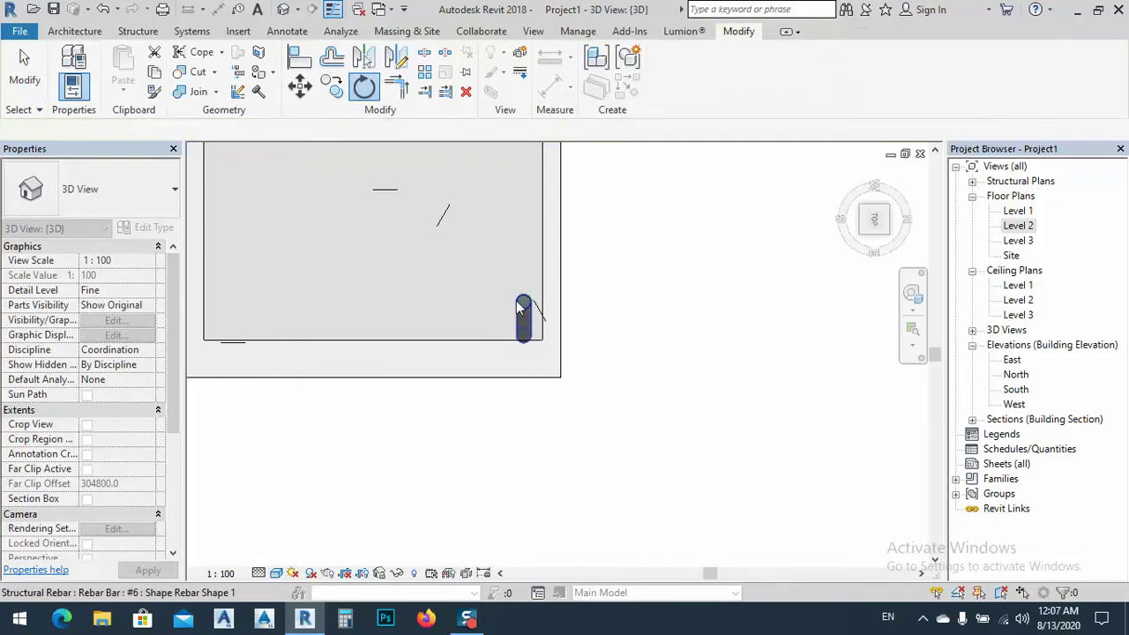
# Set the cranked rebar's layout back to Fixed Number with a quantity of 3
pyautogui.click(524, 317)
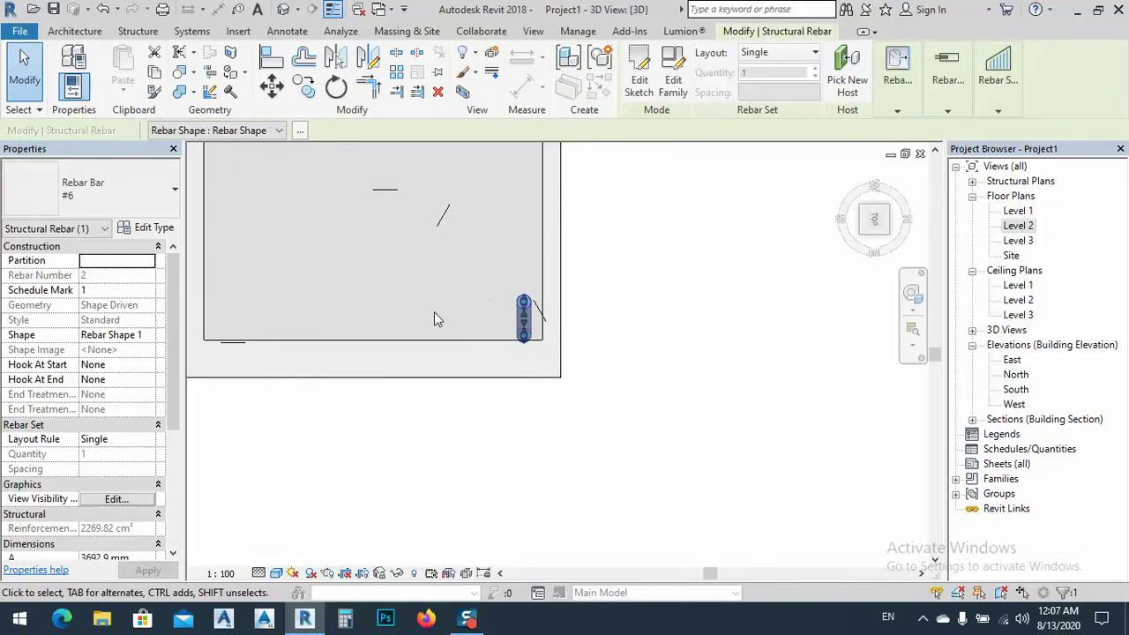
pyautogui.click(770, 53)
pyautogui.click(766, 91)
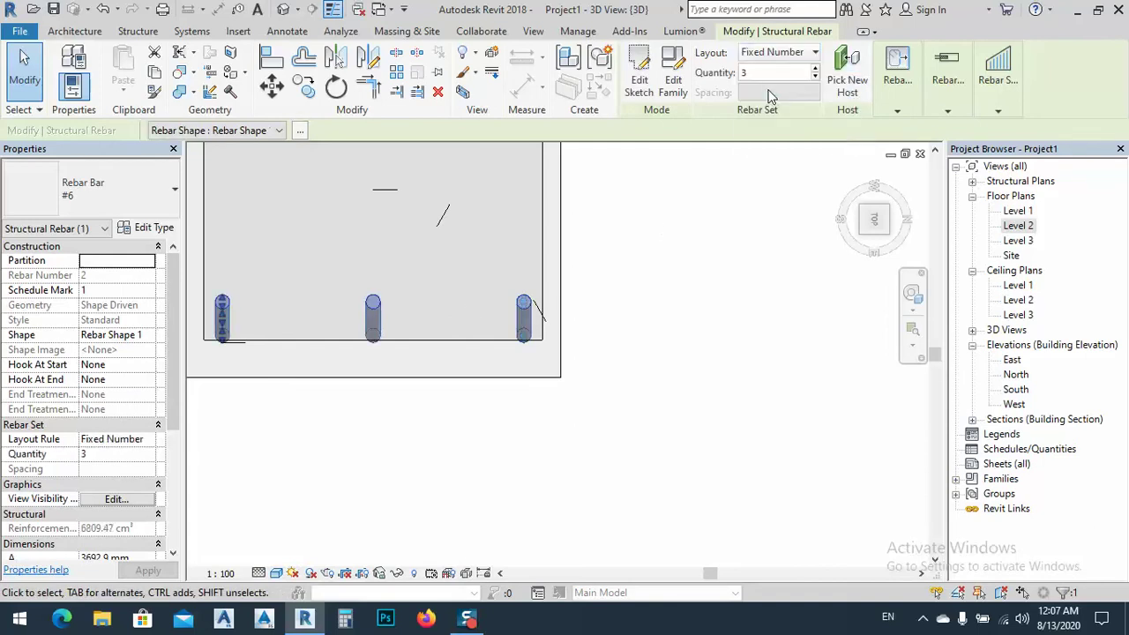
# Open the Section 1 view at the base of the 500x500 column
pyautogui.click(667, 277)
pyautogui.scroll(-2, 507, 343)
pyautogui.keyDown('shift'); pyautogui.moveTo(457, 393); pyautogui.dragTo(486, 196, button='middle'); pyautogui.keyUp('shift')
pyautogui.scroll(3, 486, 192)
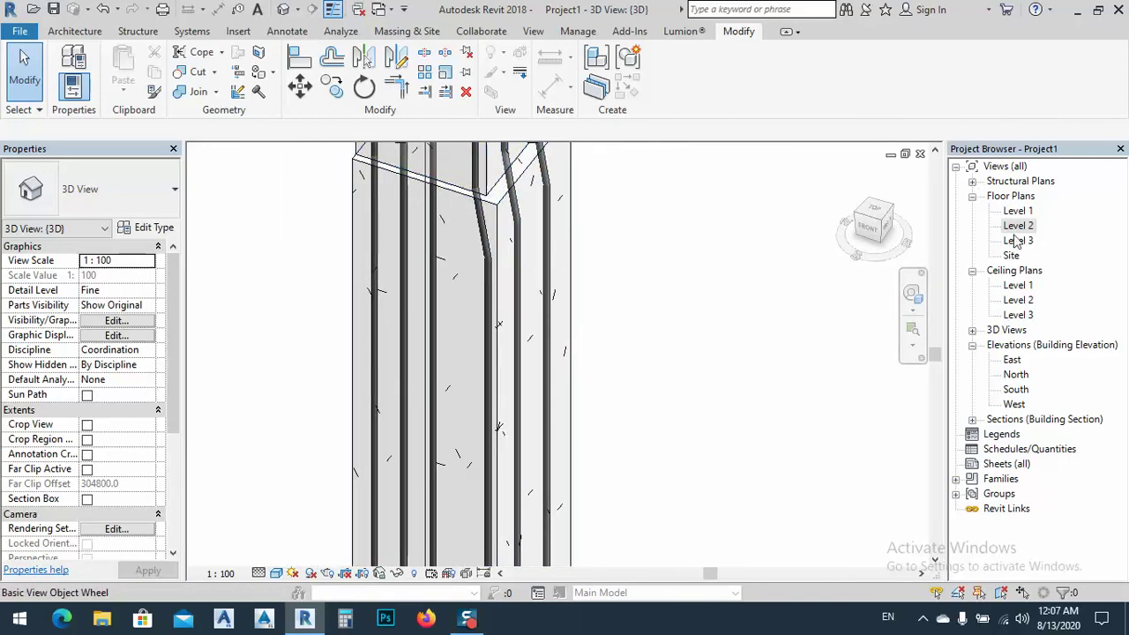
pyautogui.click(972, 419)
pyautogui.doubleClick(1023, 434)
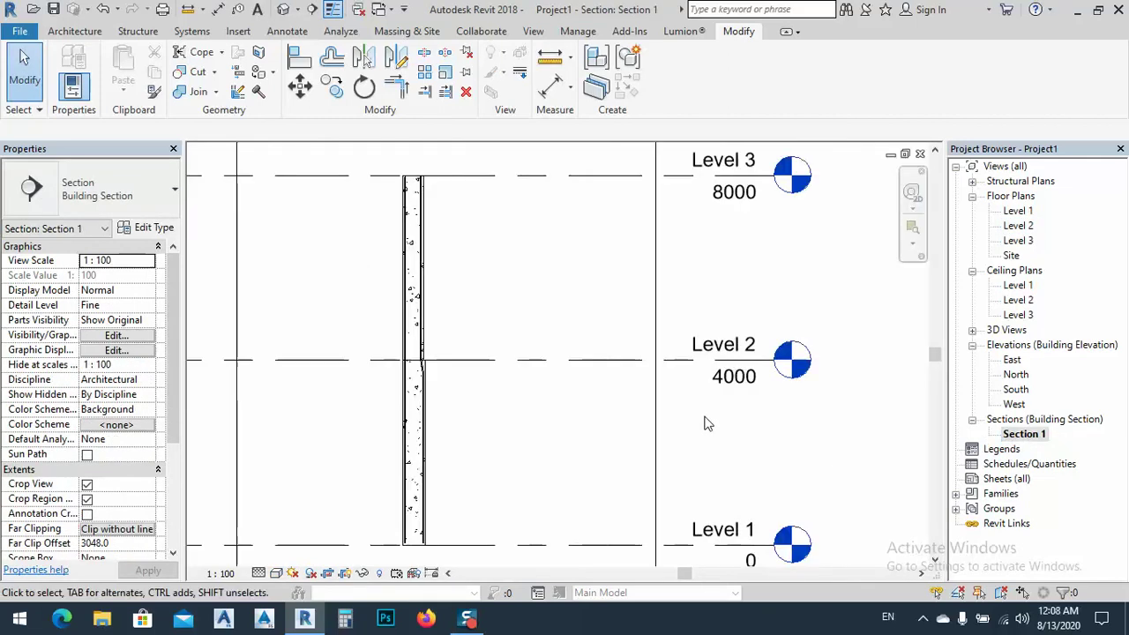
pyautogui.moveTo(574, 461); pyautogui.dragTo(496, 391, button='middle')
pyautogui.scroll(5, 419, 378)
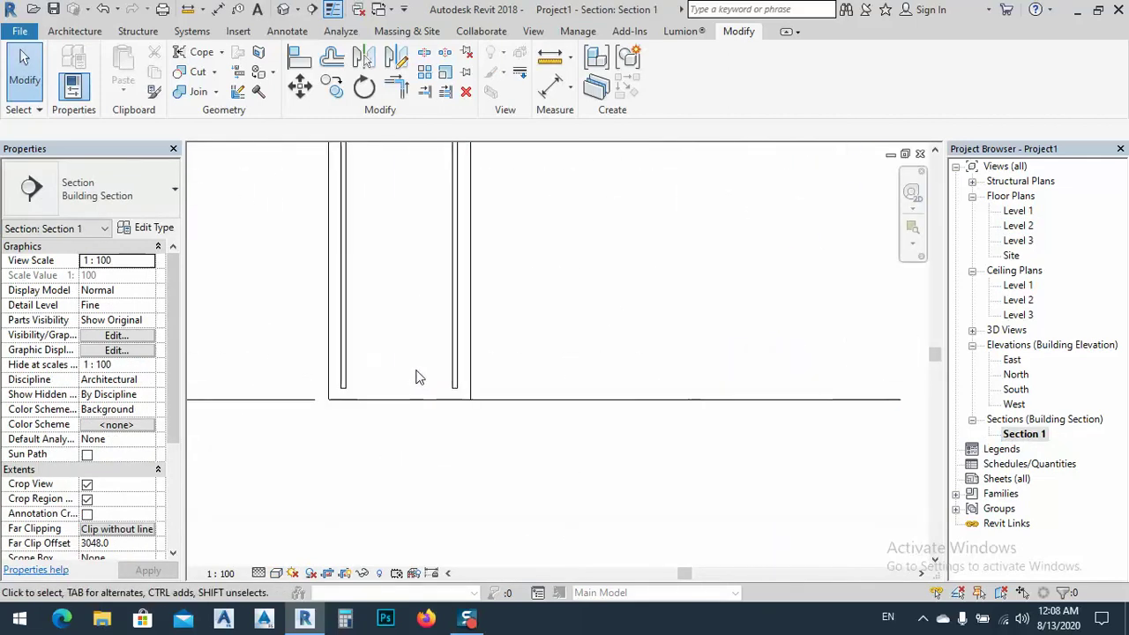
# Place a single T1 stirrup across the vertical bars near the base of the 500x500 column
pyautogui.click(137, 31)
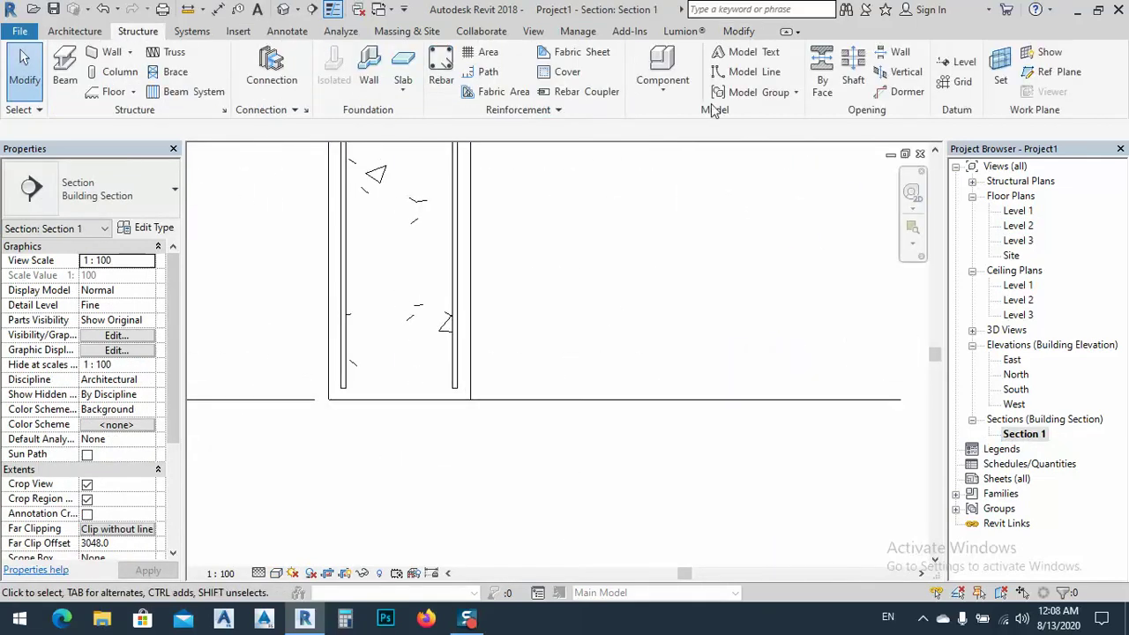
pyautogui.click(445, 70)
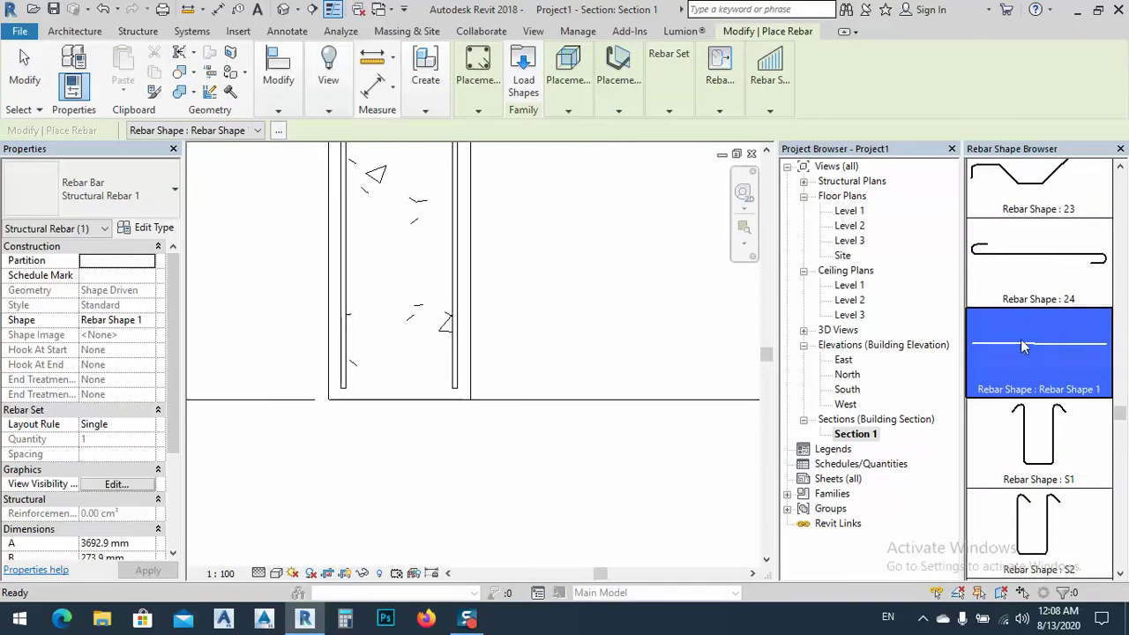
pyautogui.scroll(-10, 1024, 391)
pyautogui.click(1044, 314)
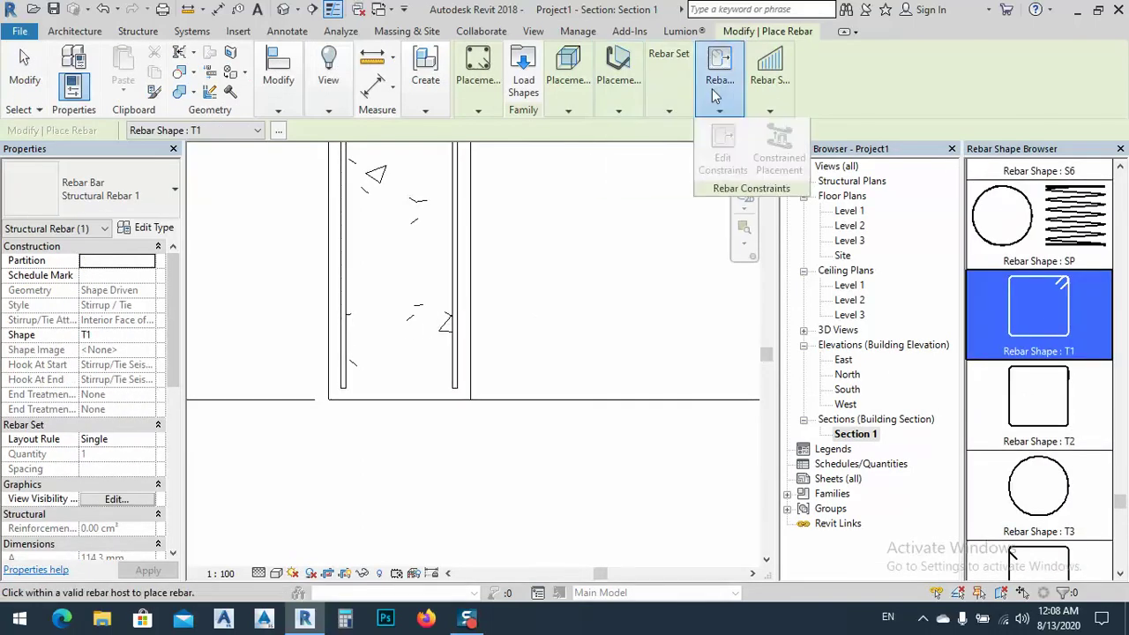
pyautogui.moveTo(628, 93)
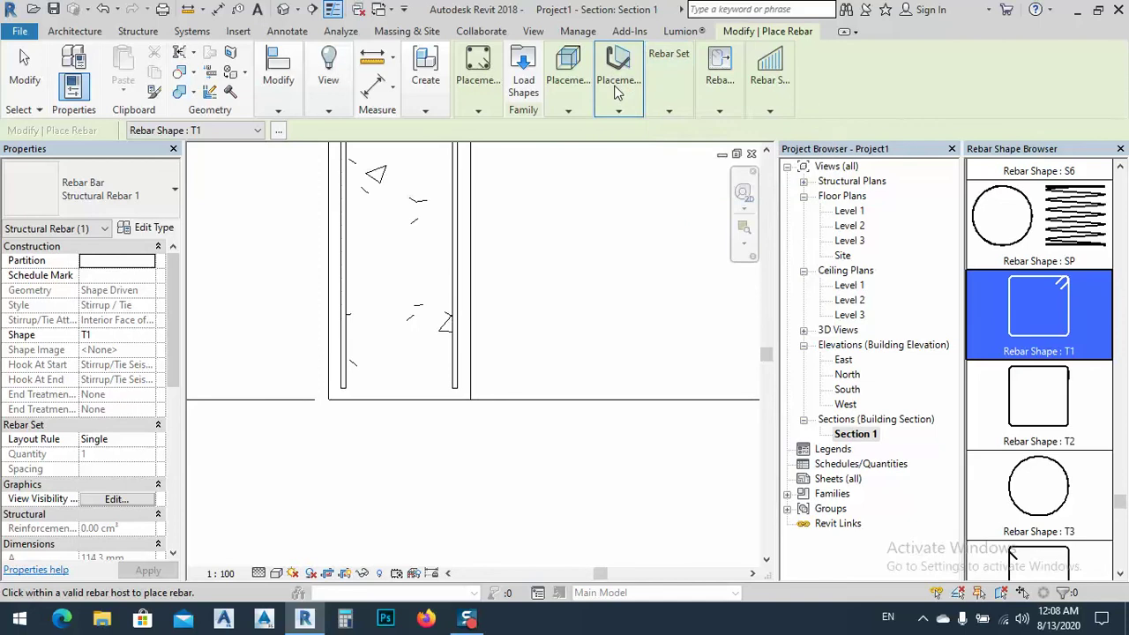
pyautogui.click(724, 165)
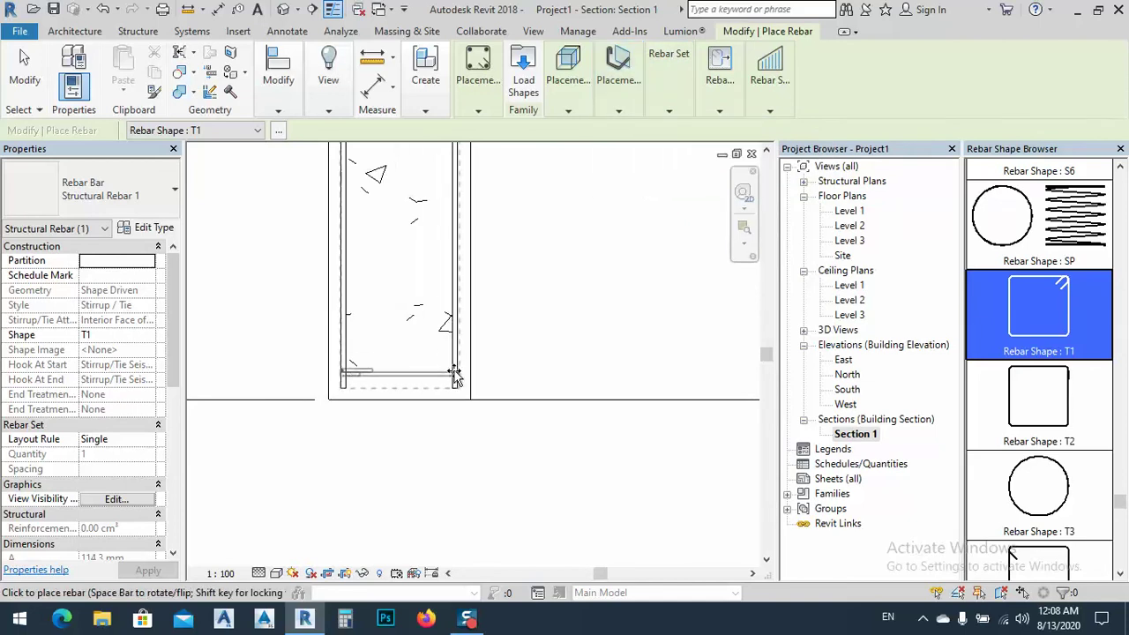
pyautogui.click(406, 377)
pyautogui.press('Escape')
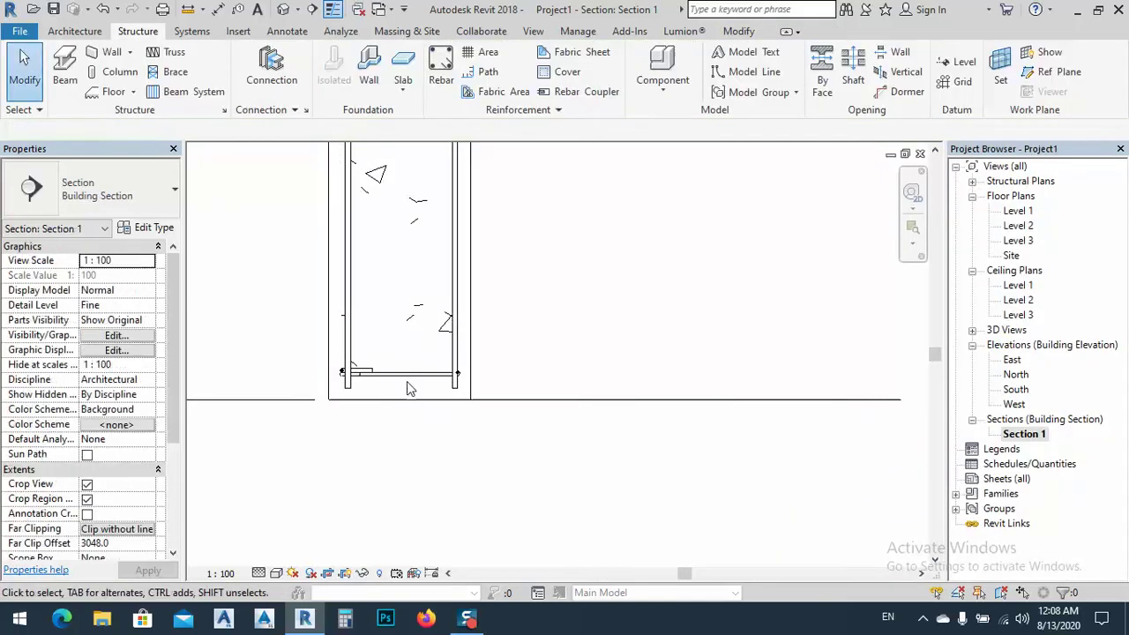
# Examine how the stirrup sits against the vertical bars and concrete edges at the column base
pyautogui.click(407, 378)
pyautogui.click(555, 265)
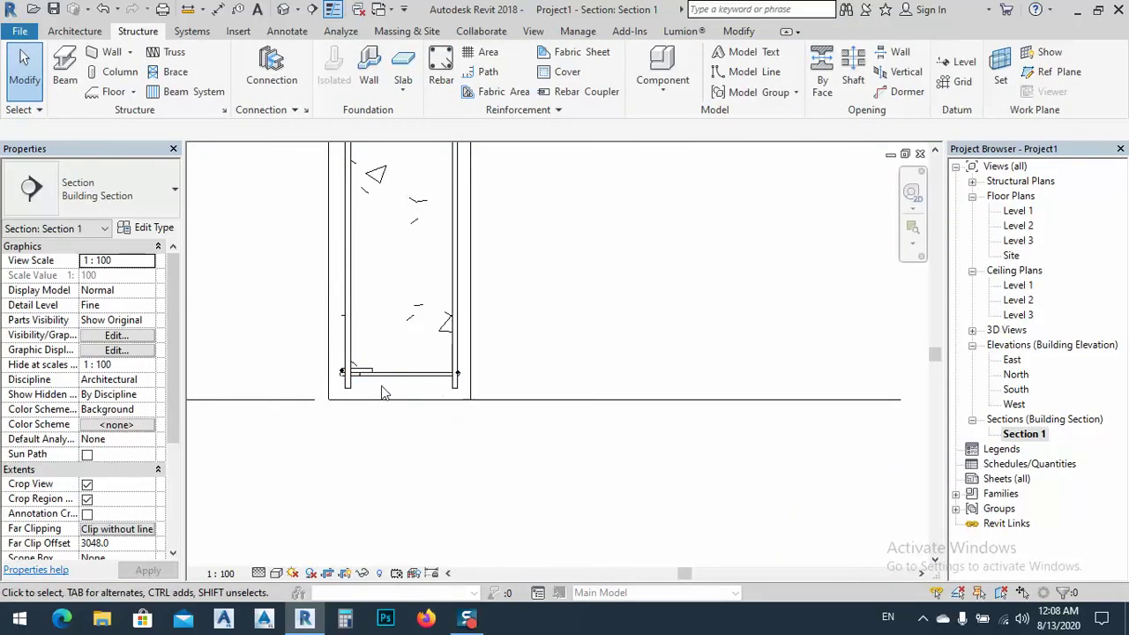
pyautogui.scroll(1, 383, 382)
pyautogui.click(384, 381)
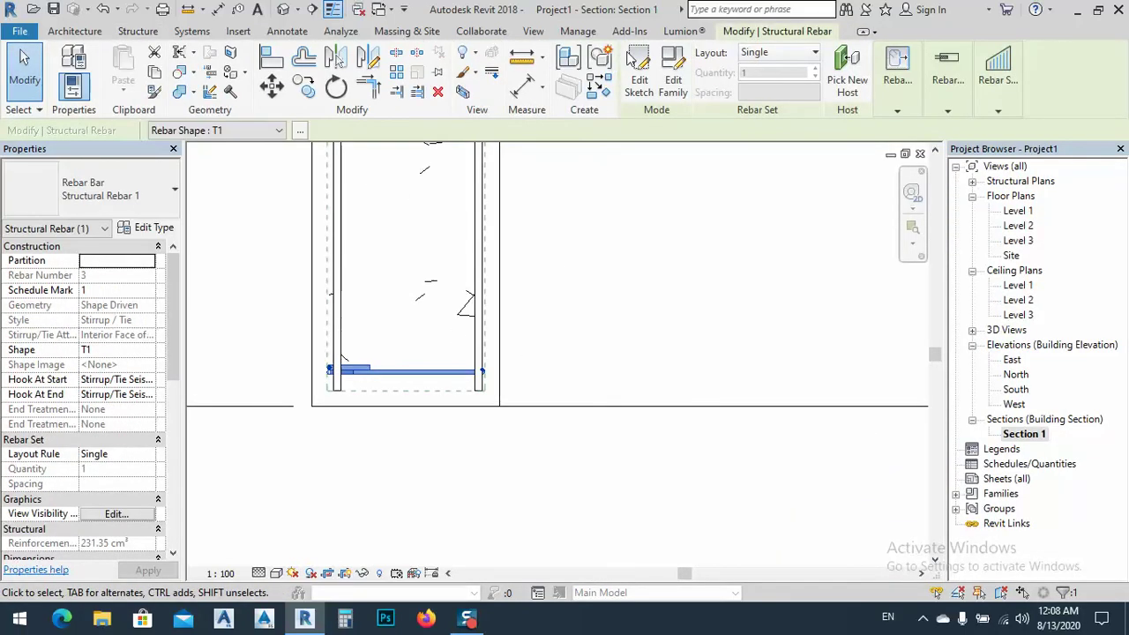
pyautogui.press('Escape')
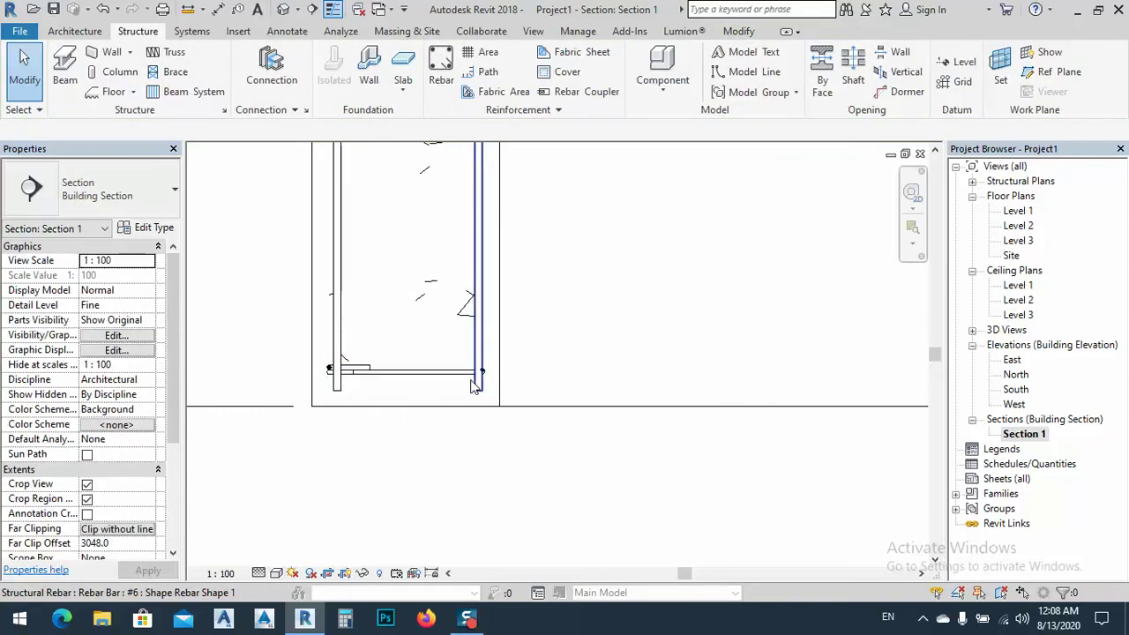
pyautogui.press('Tab')
pyautogui.scroll(2, 481, 381)
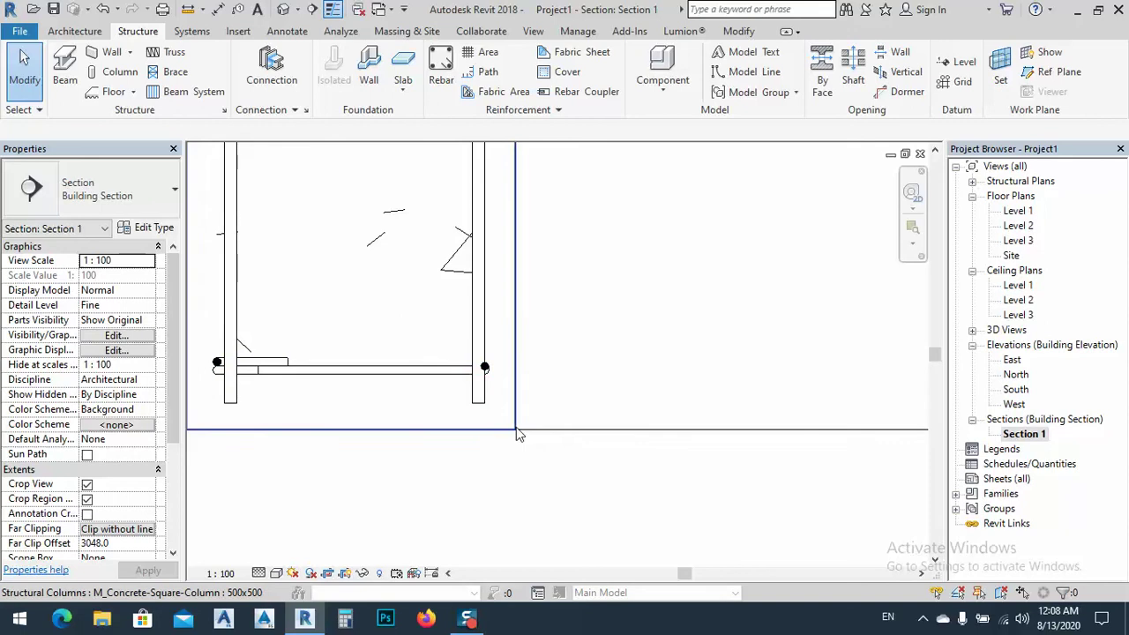
pyautogui.scroll(-2, 519, 434)
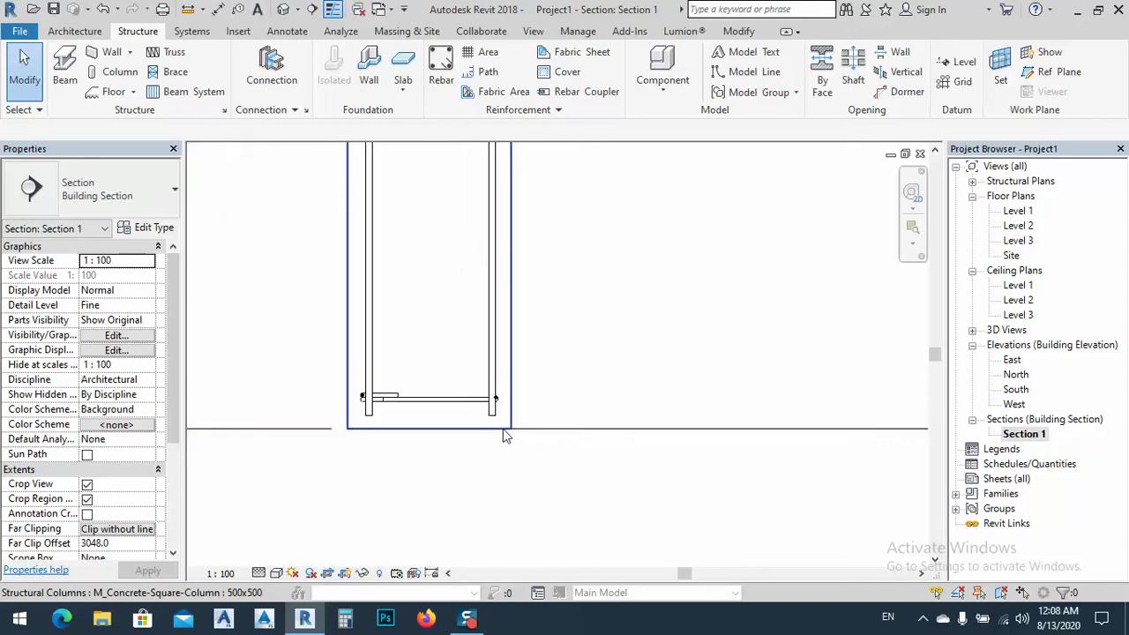
# Distribute the stirrup along the 500x500 column with a Maximum Spacing layout at 200 mm
pyautogui.click(404, 402)
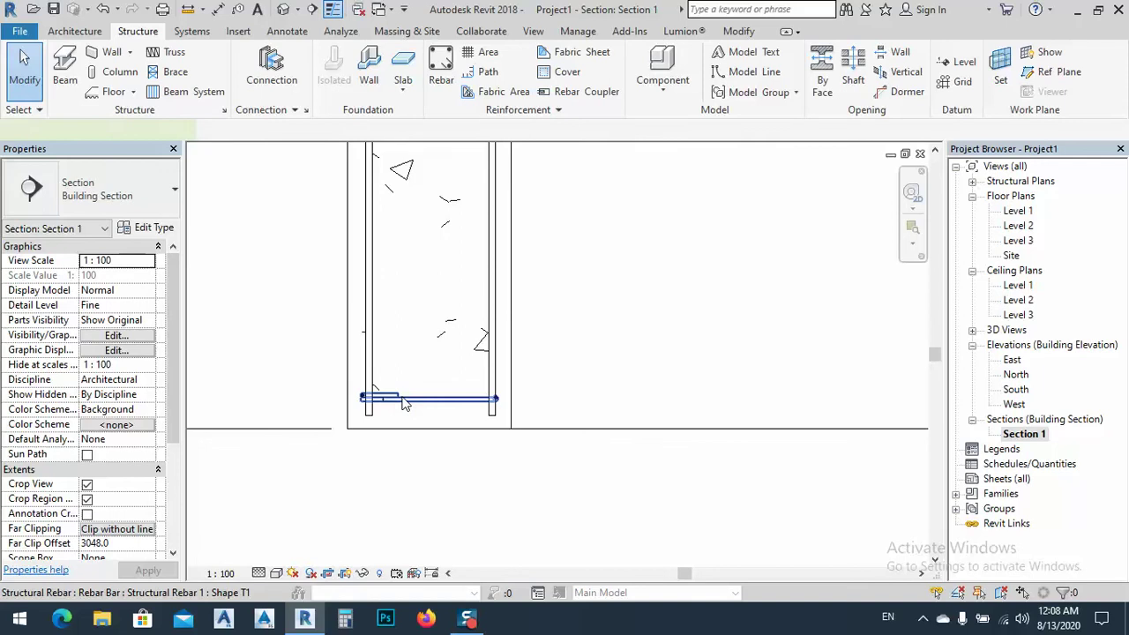
pyautogui.click(766, 54)
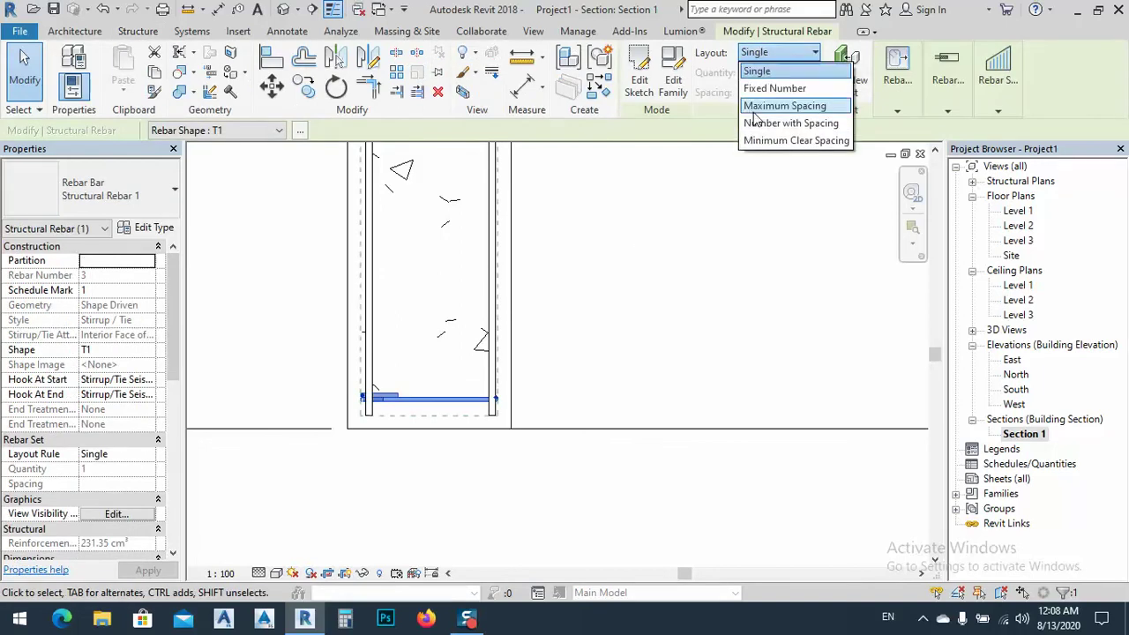
pyautogui.click(770, 107)
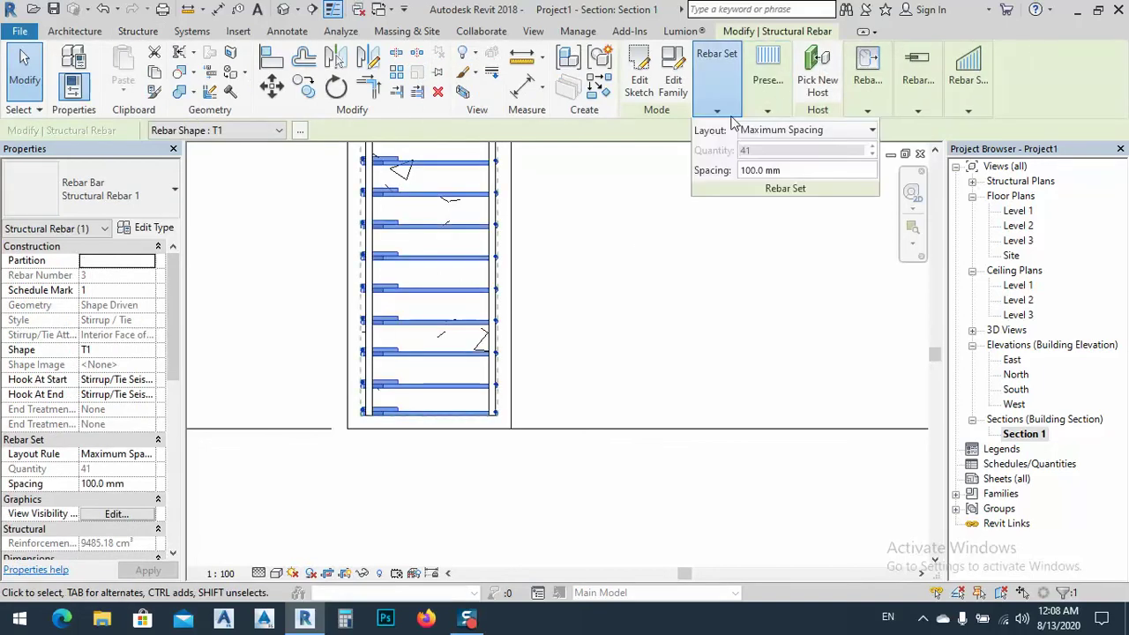
pyautogui.moveTo(749, 106)
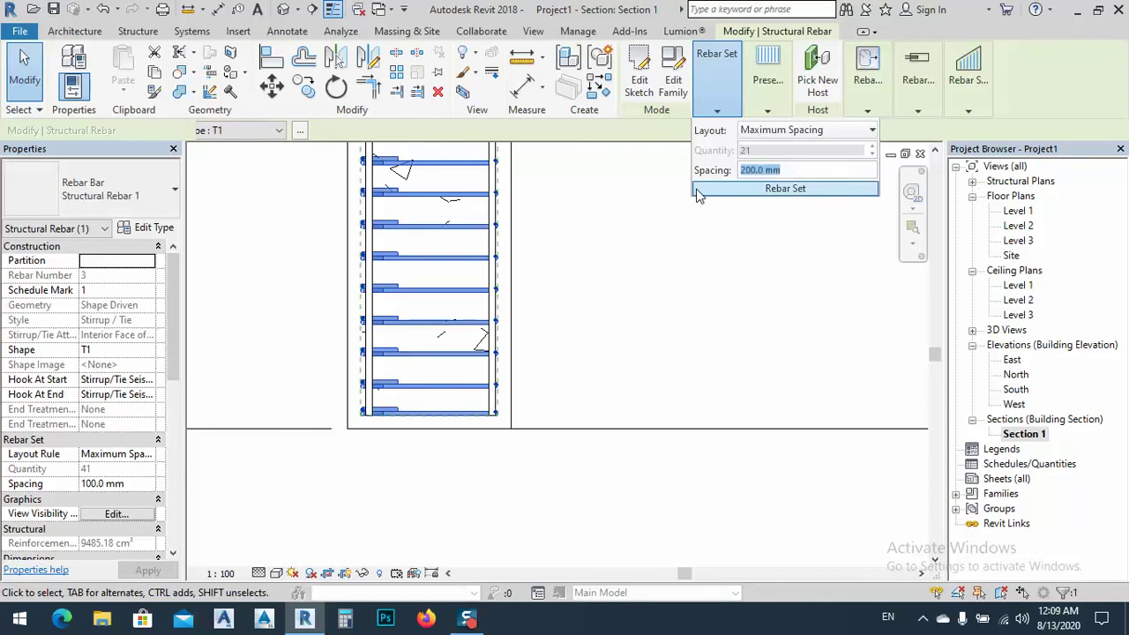
pyautogui.click(451, 429)
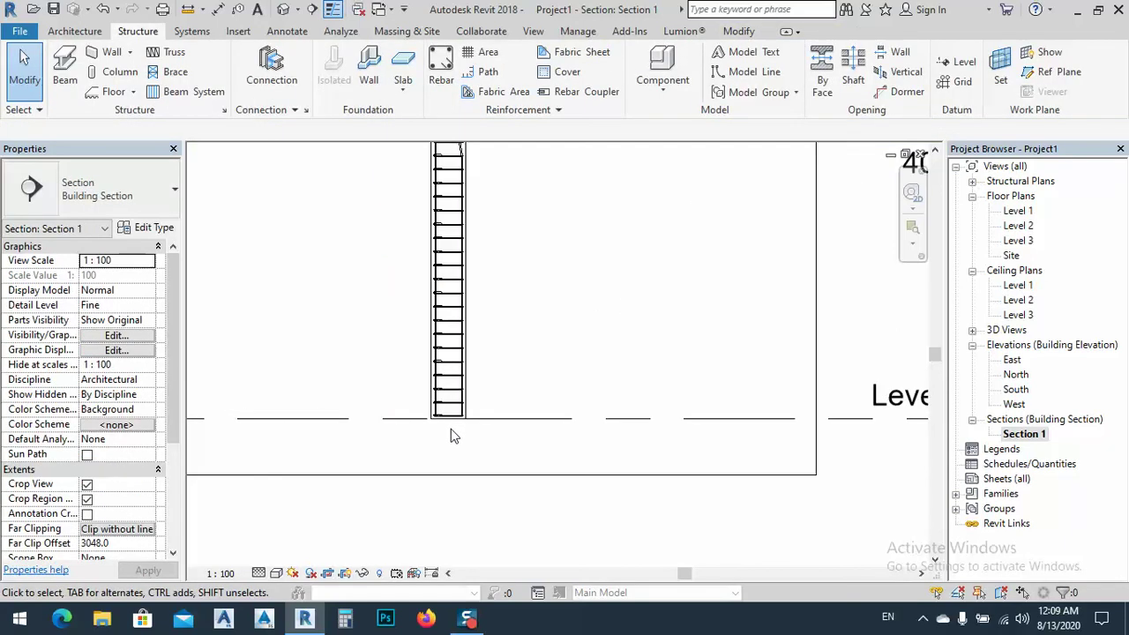
# Shorten the lower stirrup set so its top stirrup sits at the lower bend of the cranked bar below Level 2
pyautogui.scroll(2, 539, 432)
pyautogui.scroll(3, 481, 327)
pyautogui.scroll(1, 474, 310)
pyautogui.scroll(1, 484, 296)
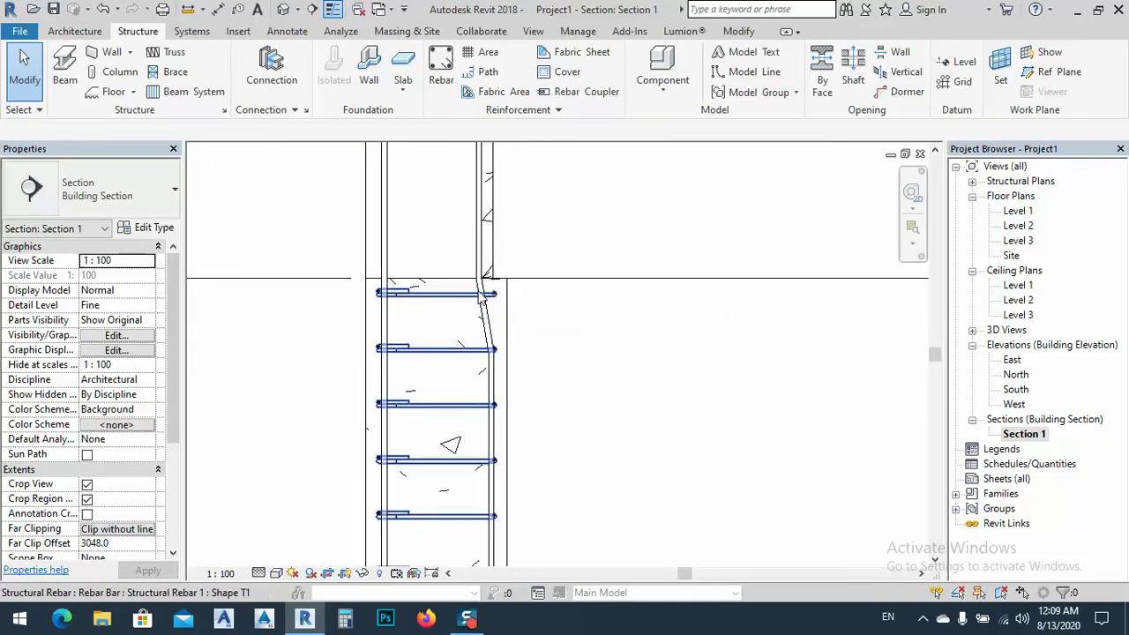
pyautogui.scroll(1, 479, 298)
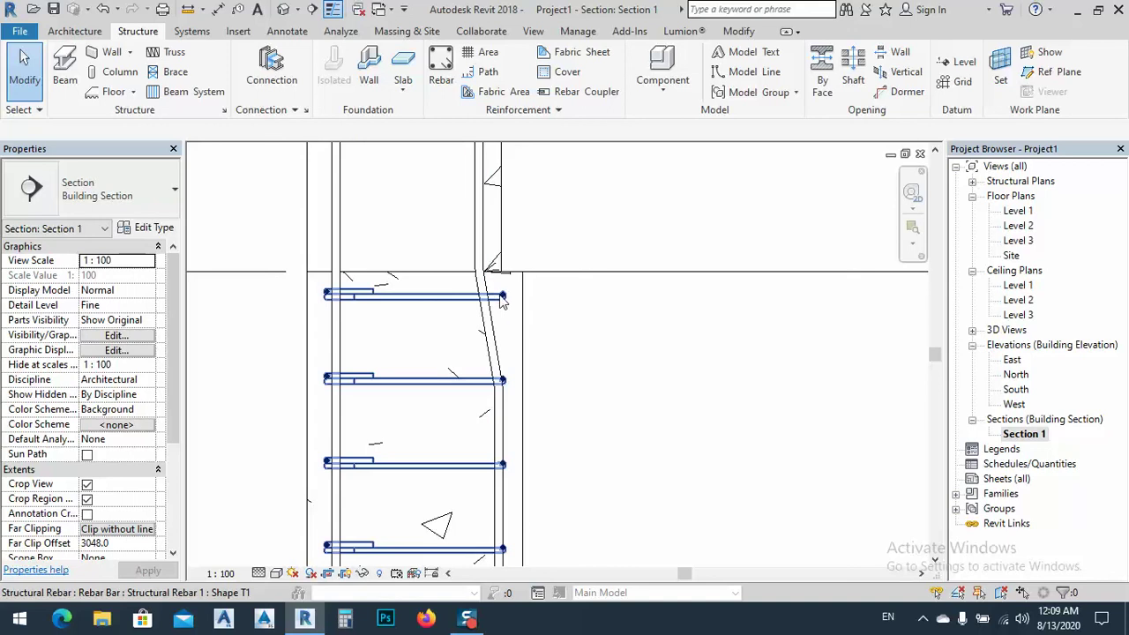
pyautogui.click(420, 301)
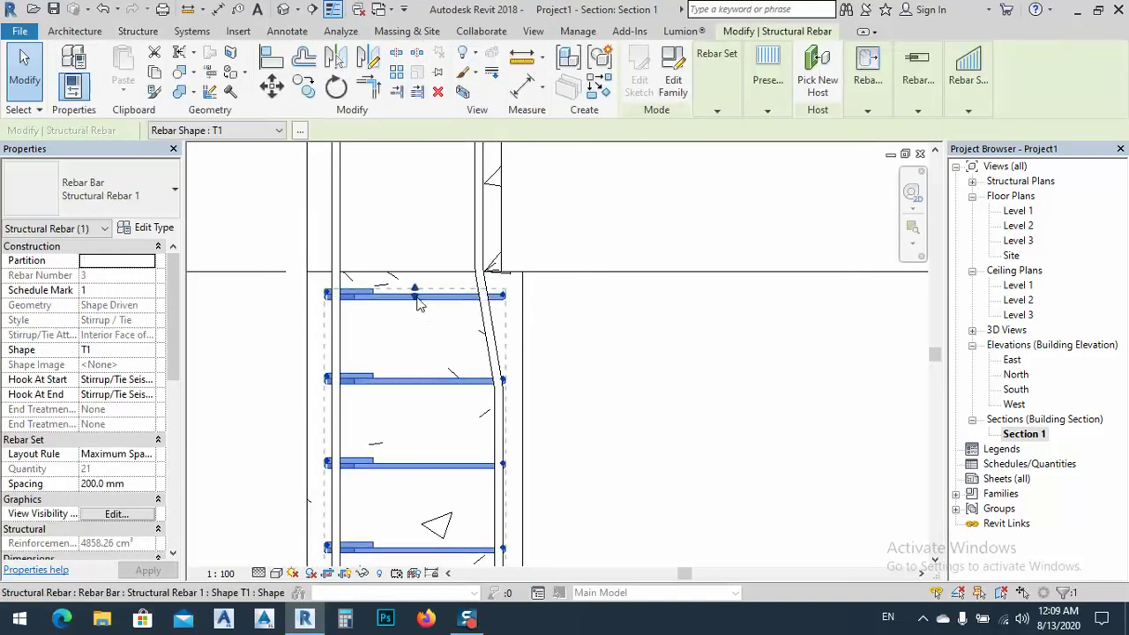
pyautogui.moveTo(418, 315); pyautogui.dragTo(425, 383)
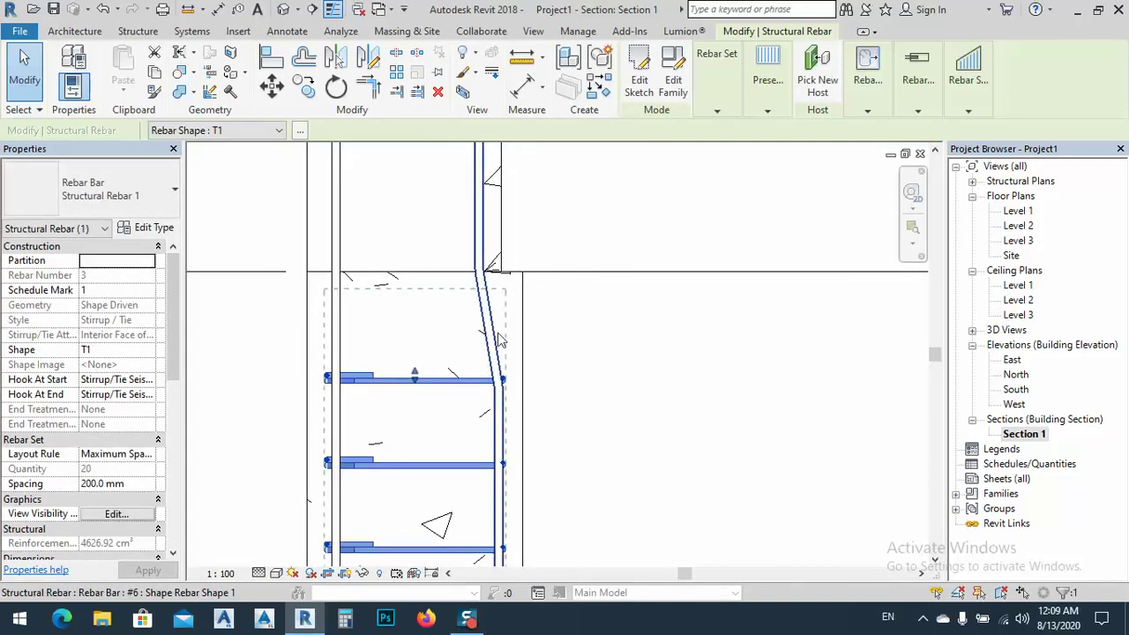
# Place a single T1 stirrup in the 450x450 column just above Level 2
pyautogui.moveTo(452, 231); pyautogui.dragTo(471, 366, button='middle')
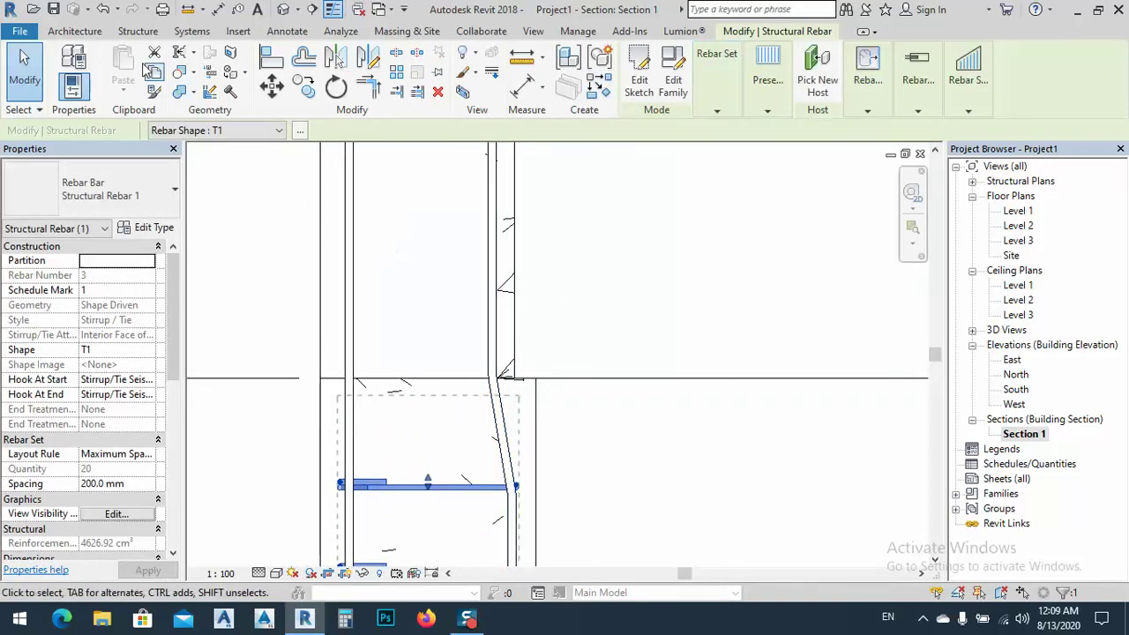
pyautogui.click(133, 32)
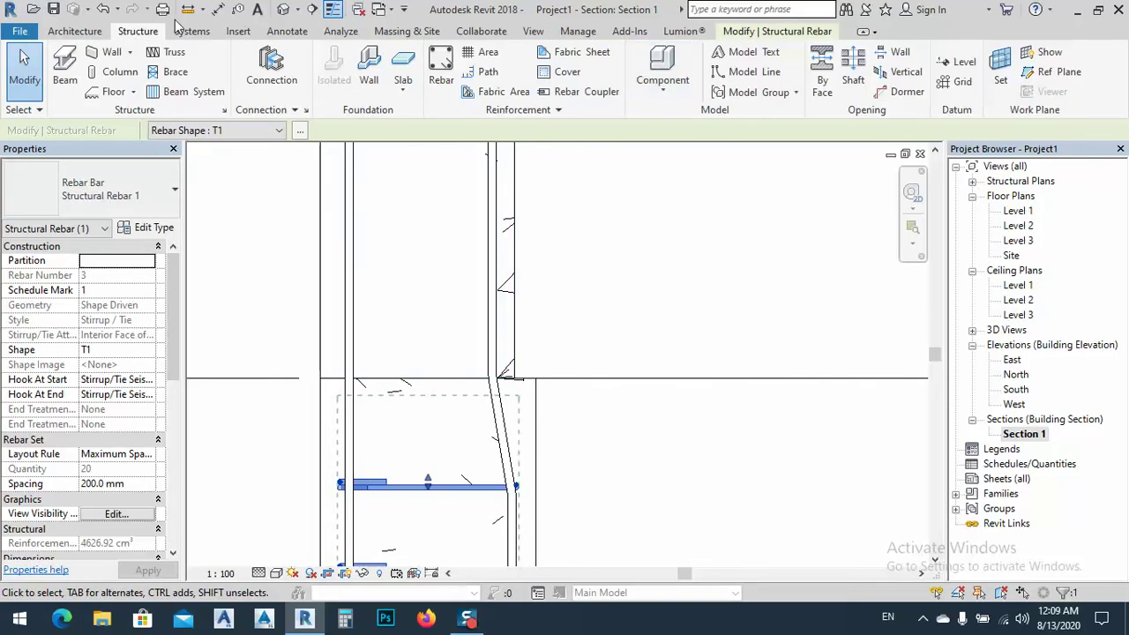
pyautogui.click(441, 69)
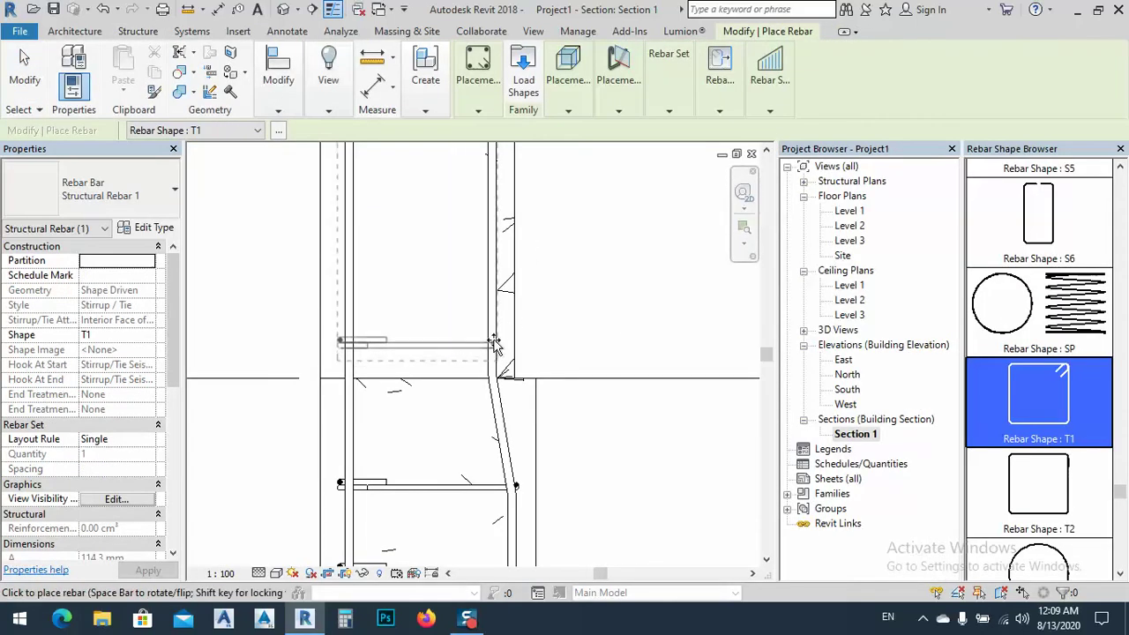
pyautogui.click(454, 360)
pyautogui.press('Escape')
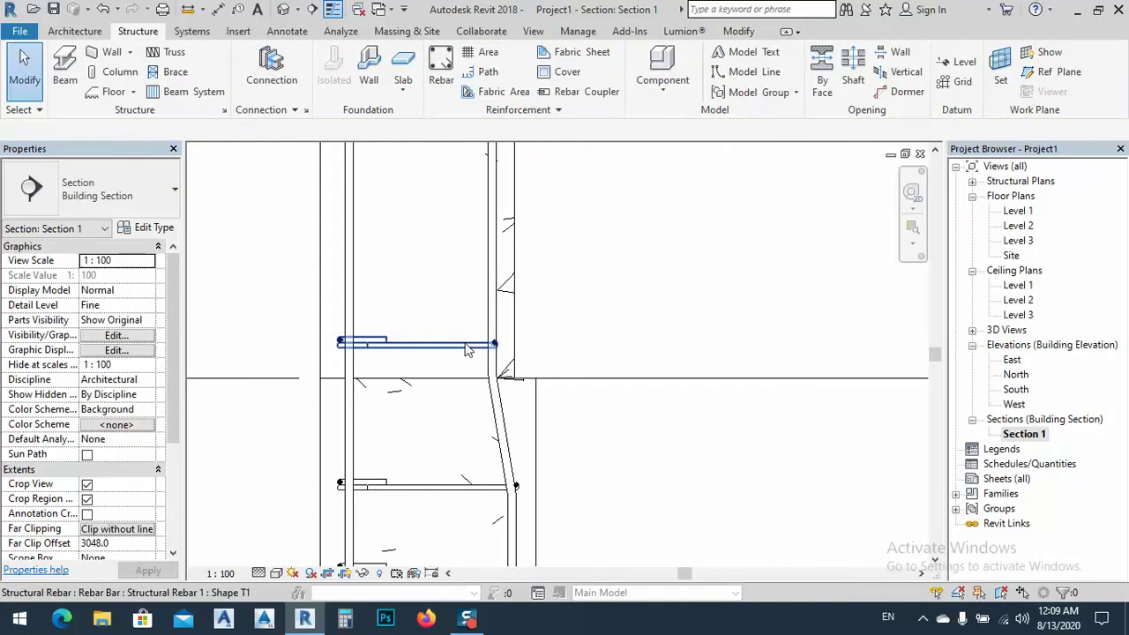
# Distribute the upper stirrup along the 450x450 column with a Maximum Spacing layout at 200 mm
pyautogui.click(467, 350)
pyautogui.click(768, 53)
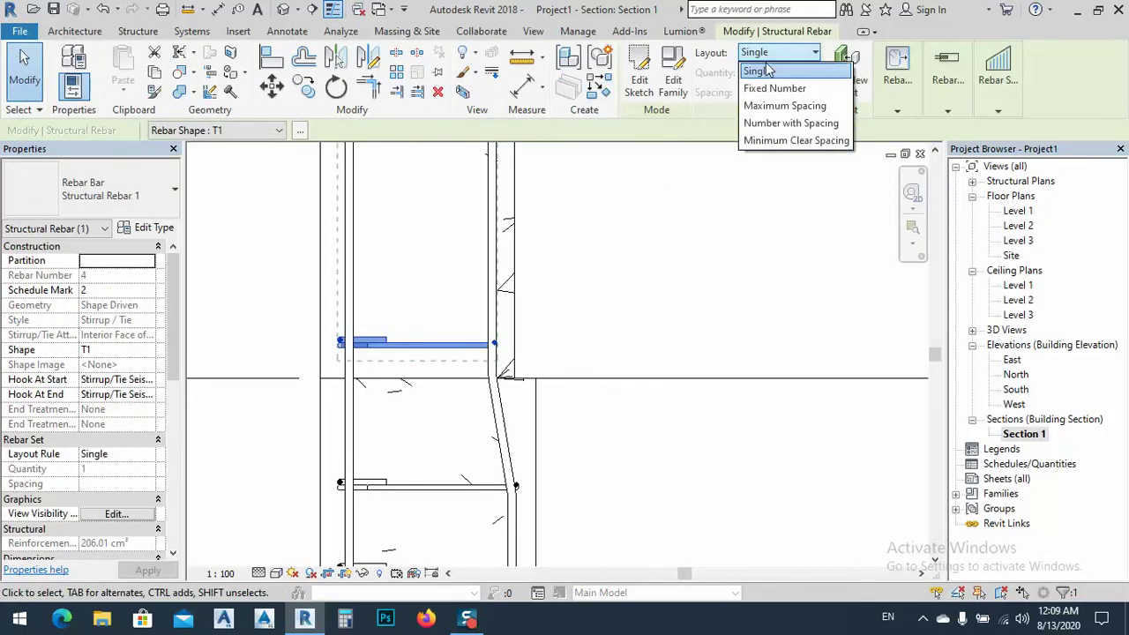
pyautogui.press('Escape')
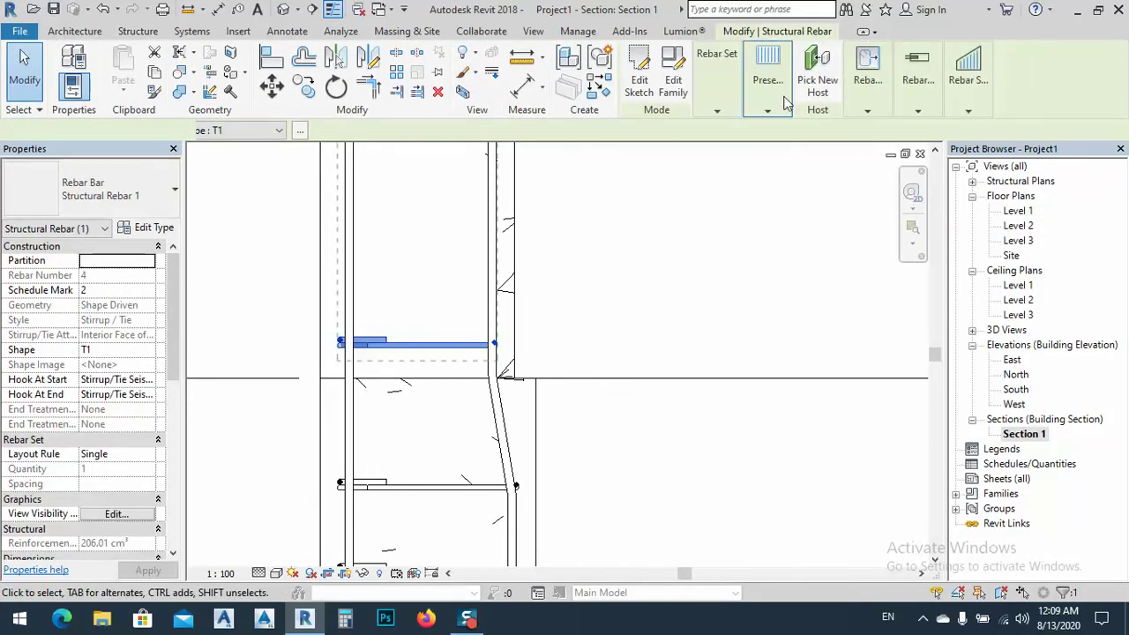
pyautogui.click(718, 111)
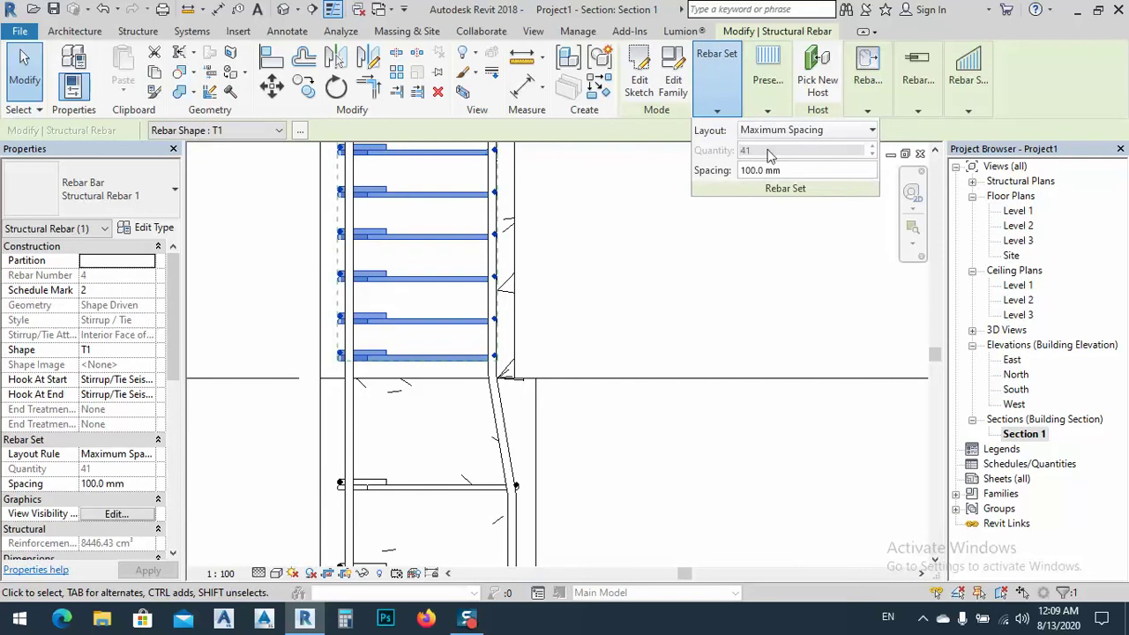
pyautogui.press('Return')
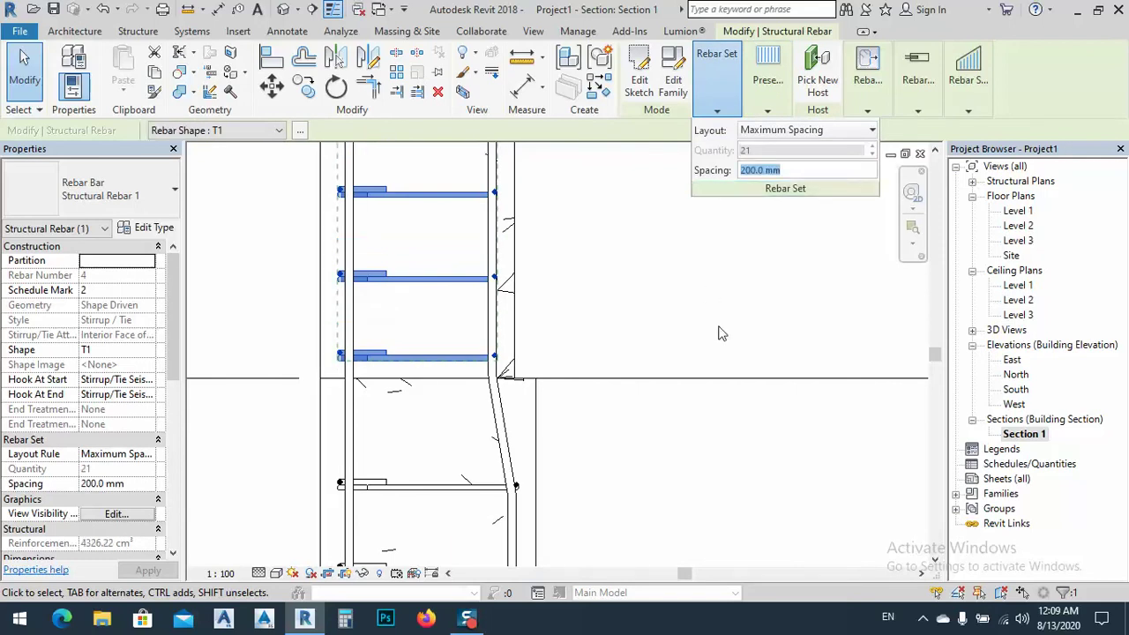
pyautogui.click(677, 430)
pyautogui.scroll(-5, 519, 398)
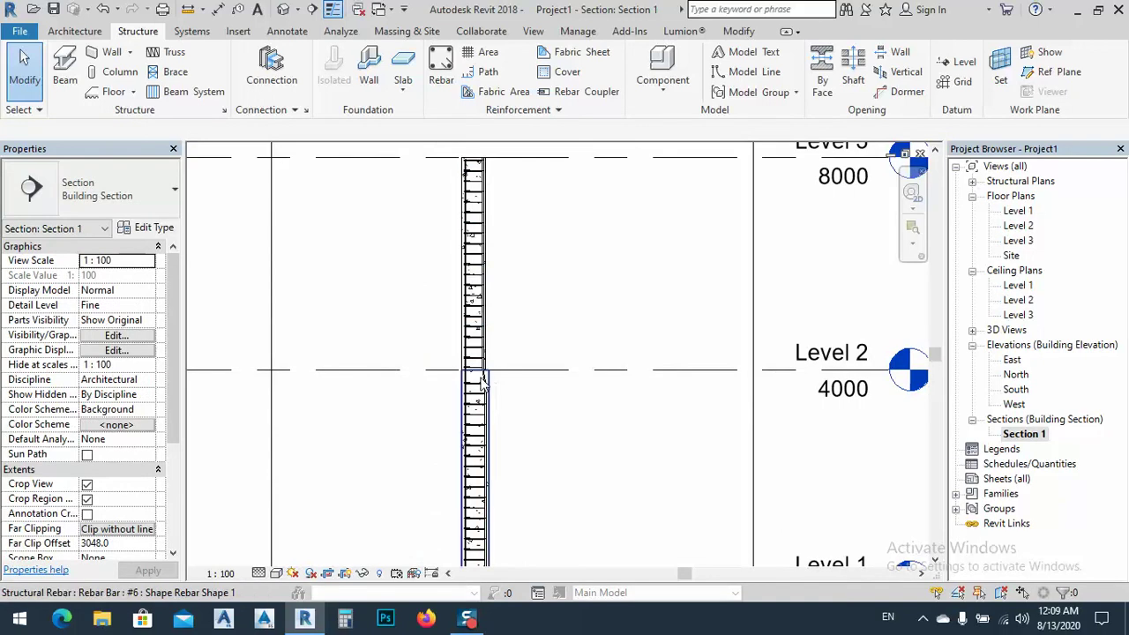
# Extend the lower column's stirrup set slightly upward so its top stirrup crosses the cranked part of the bar
pyautogui.scroll(5, 494, 399)
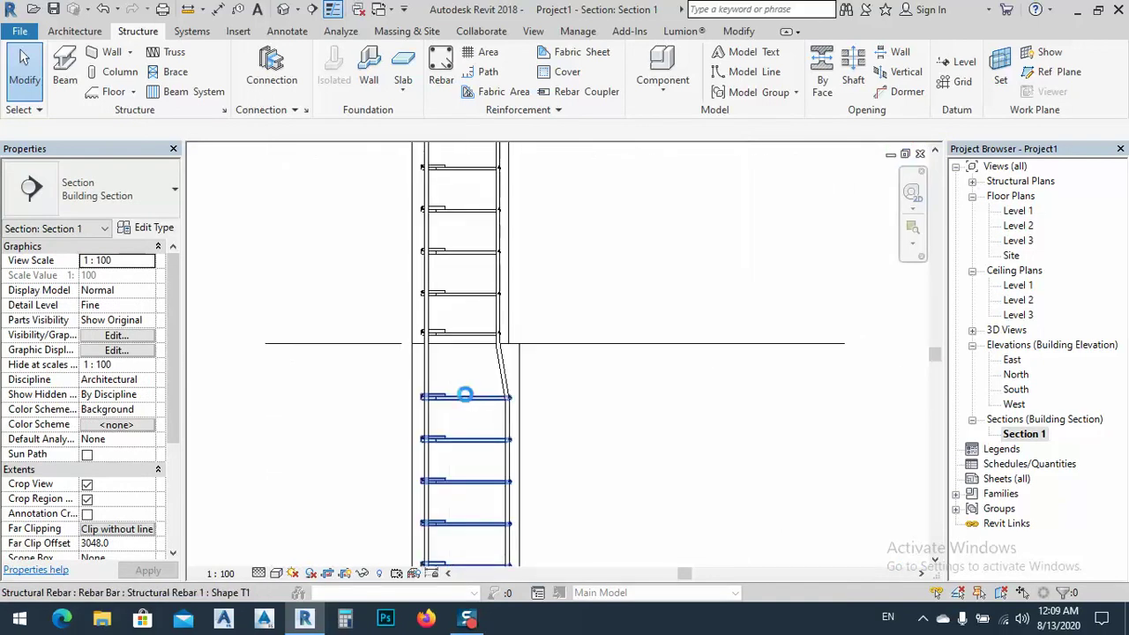
pyautogui.click(465, 398)
pyautogui.press('Escape')
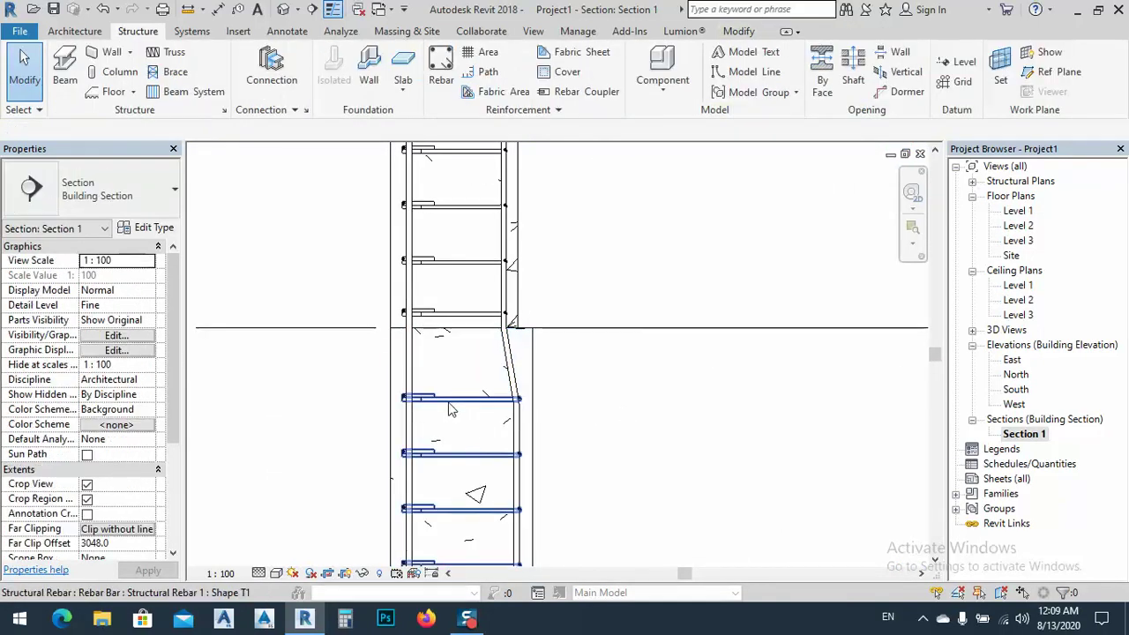
pyautogui.click(461, 398)
pyautogui.moveTo(460, 395); pyautogui.dragTo(460, 381)
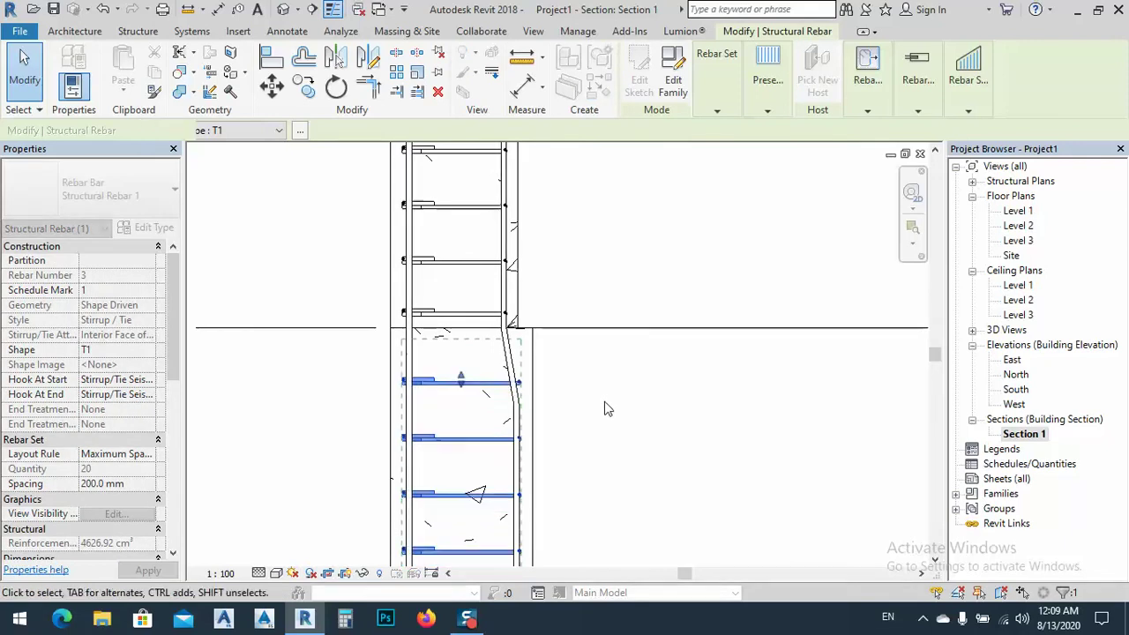
# Extend the 450x450 column's stirrup set downward so its lowest stirrup sits at Level 2
pyautogui.click(606, 407)
pyautogui.scroll(2, 468, 311)
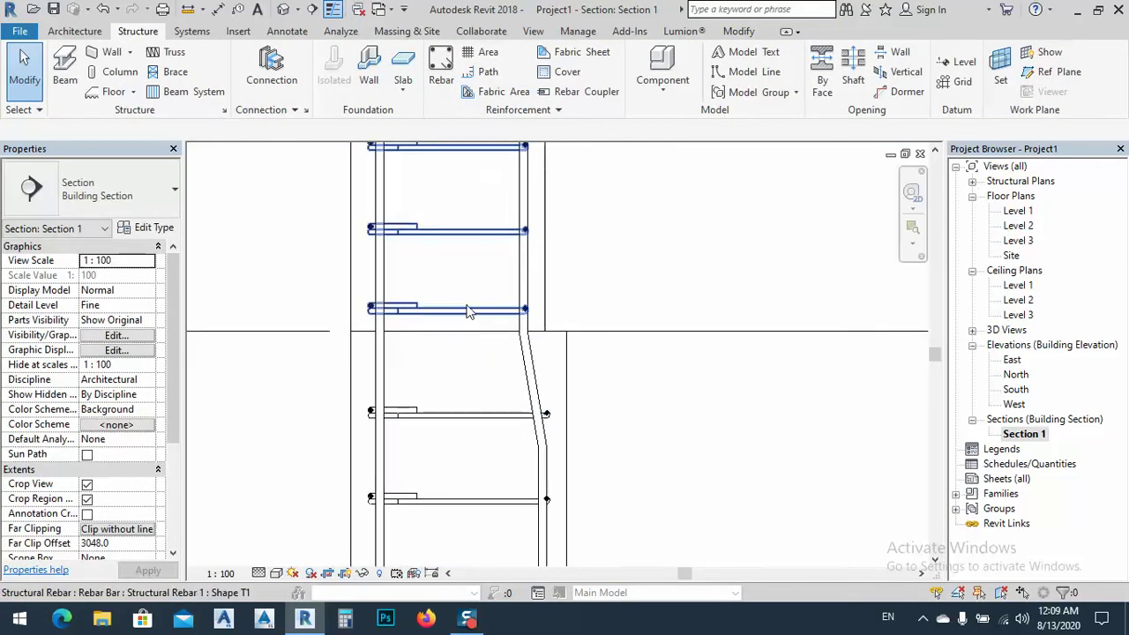
pyautogui.click(458, 316)
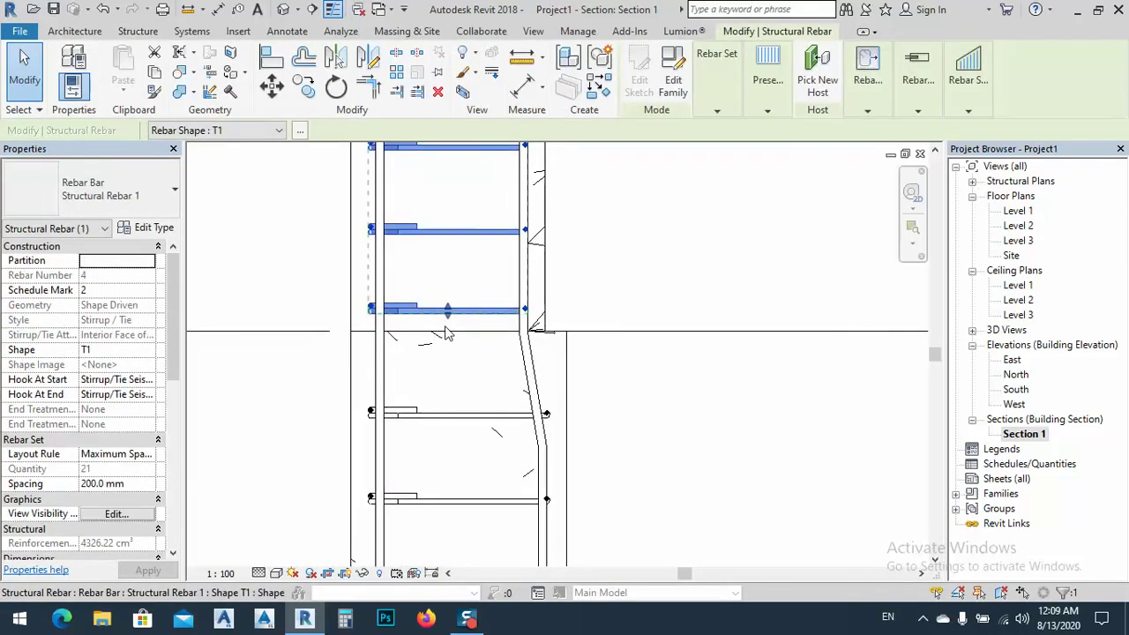
pyautogui.moveTo(447, 334); pyautogui.dragTo(445, 337)
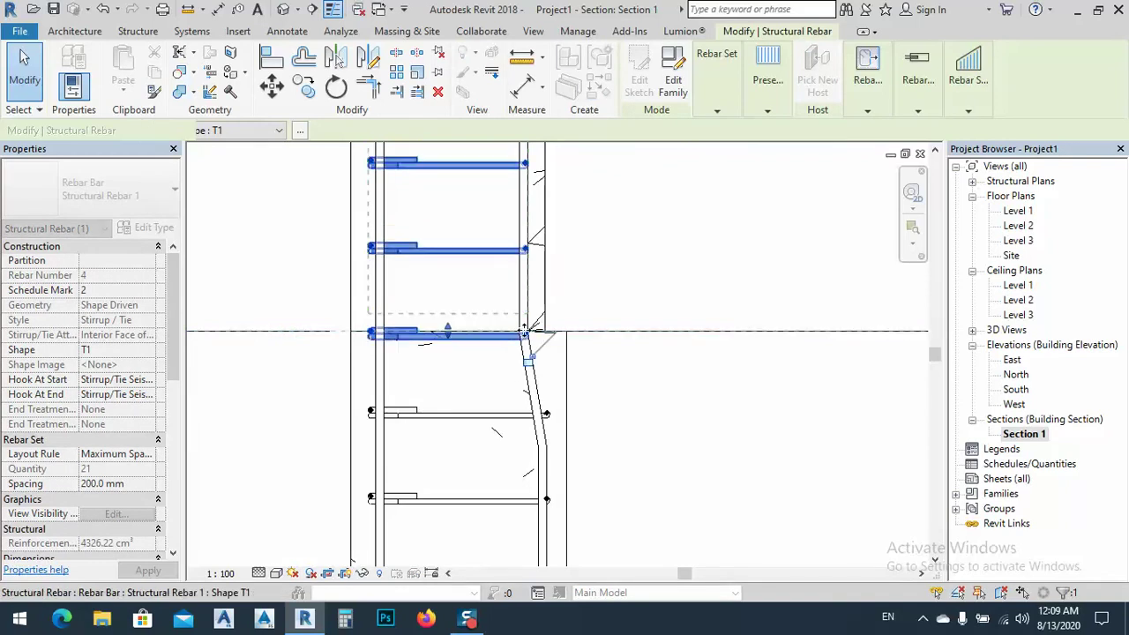
pyautogui.press('Escape')
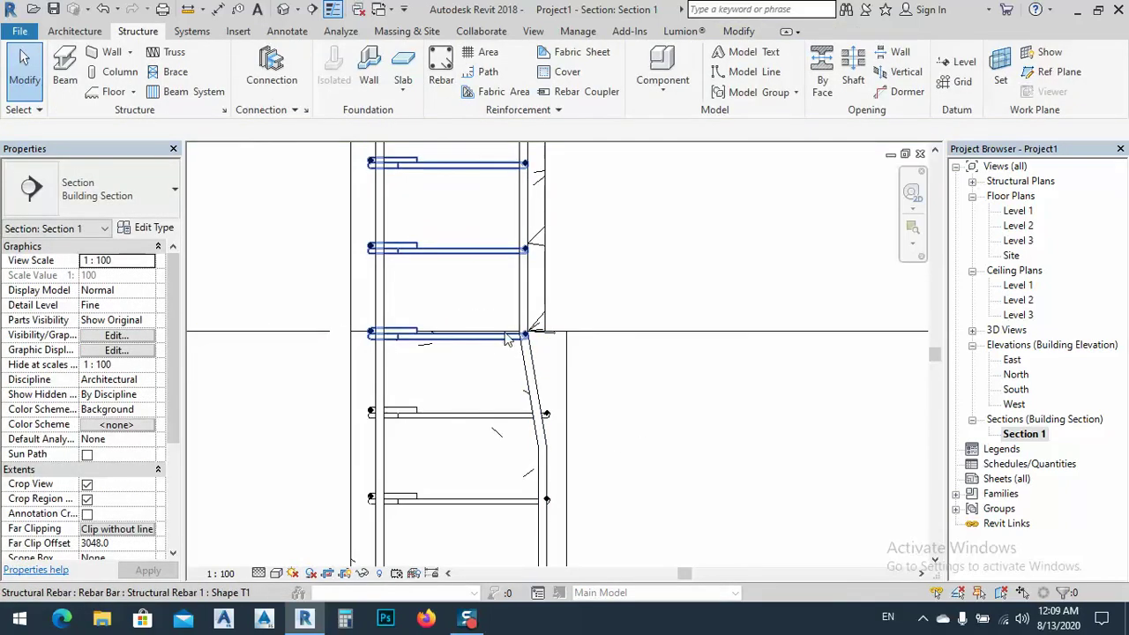
pyautogui.scroll(-2, 502, 335)
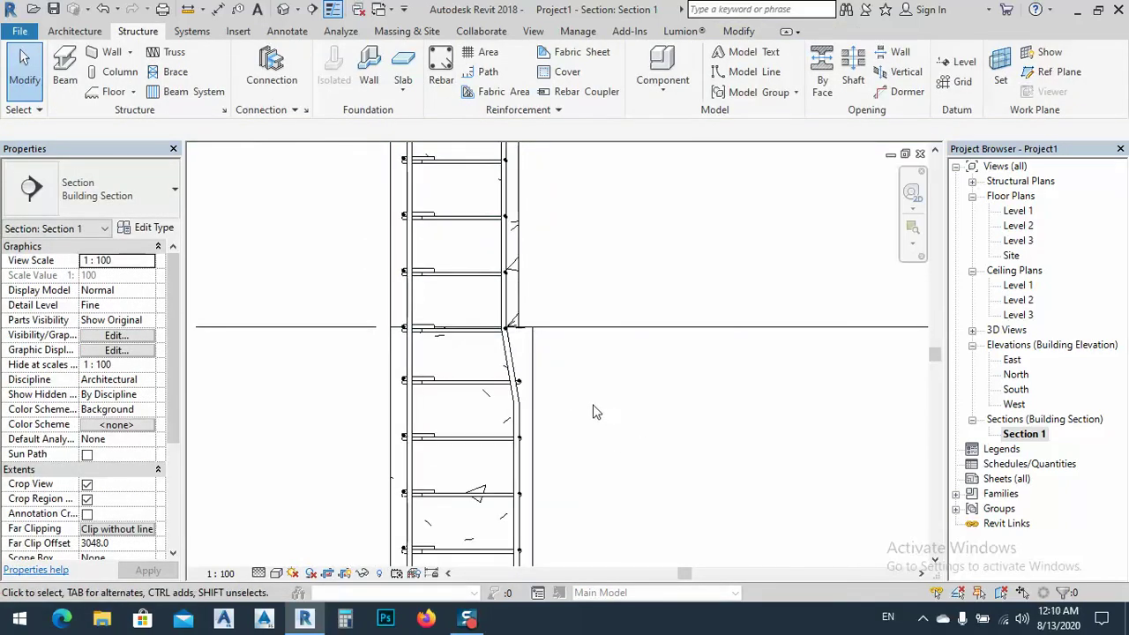
# Edit the cranked #6 bar's sketch, shifting its upper vertical segment slightly inward from the stirrups' outer edge
pyautogui.scroll(4, 496, 272)
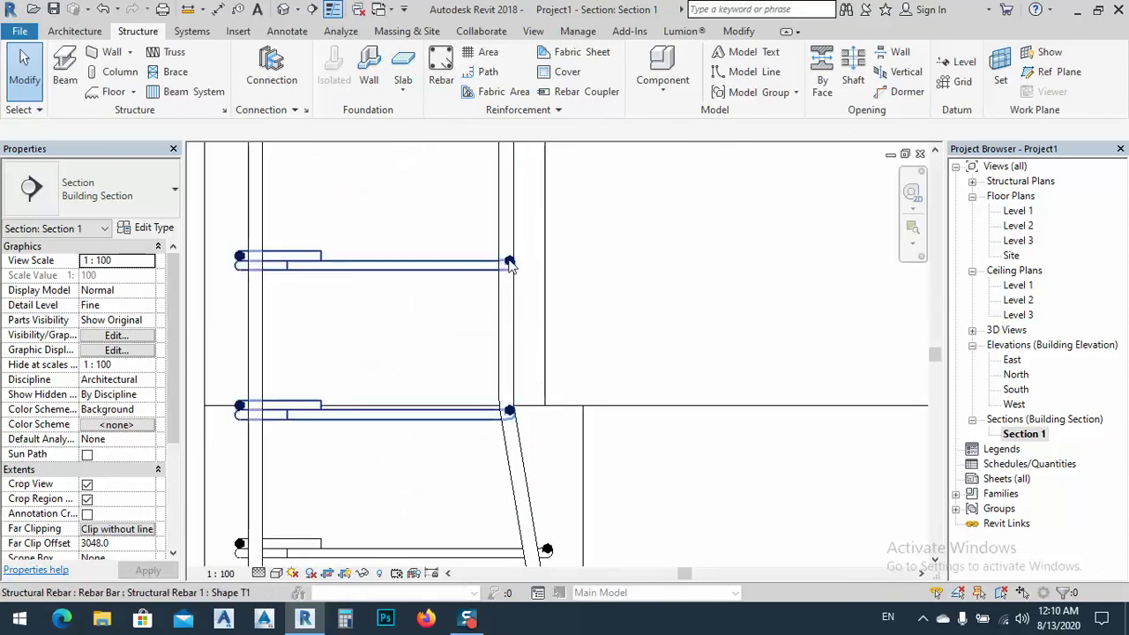
pyautogui.scroll(3, 519, 279)
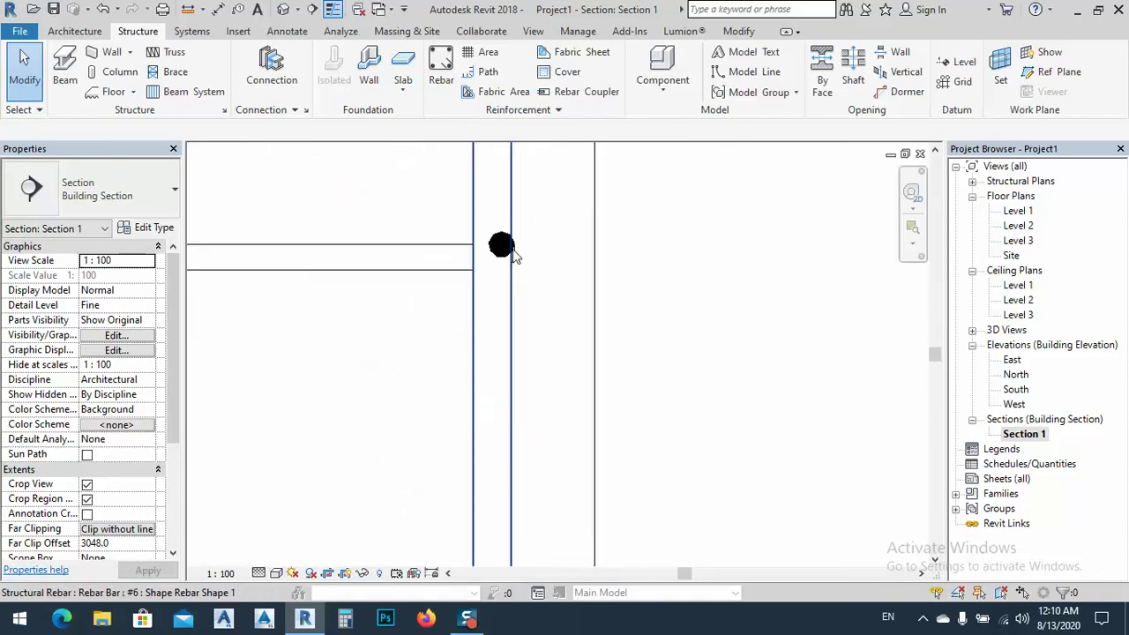
pyautogui.click(514, 318)
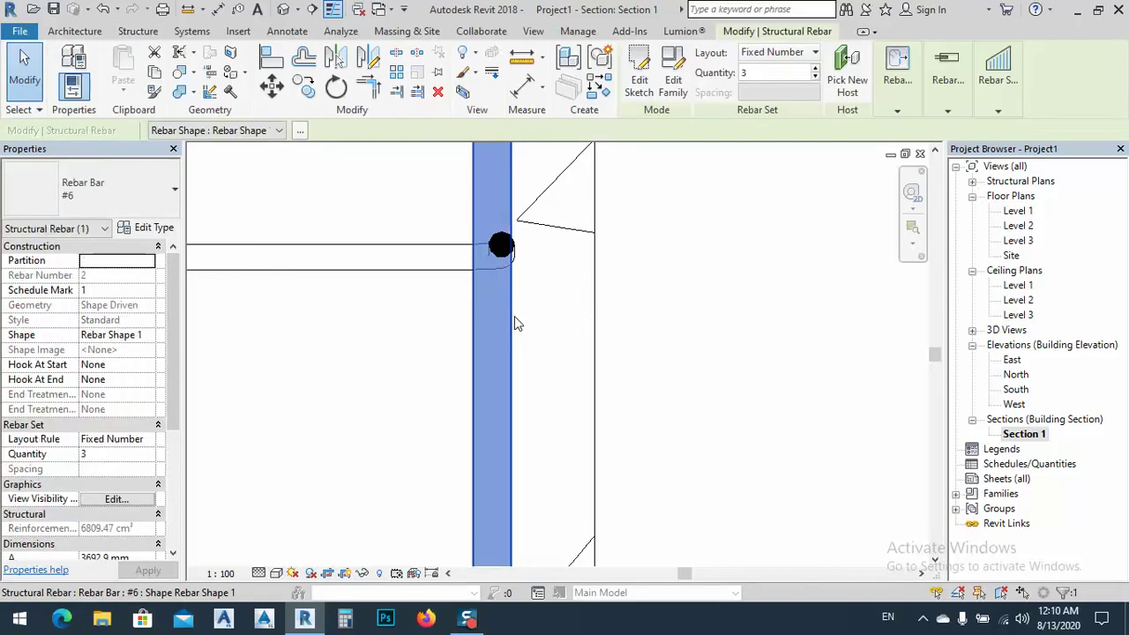
pyautogui.scroll(-2, 514, 316)
pyautogui.scroll(-2, 513, 316)
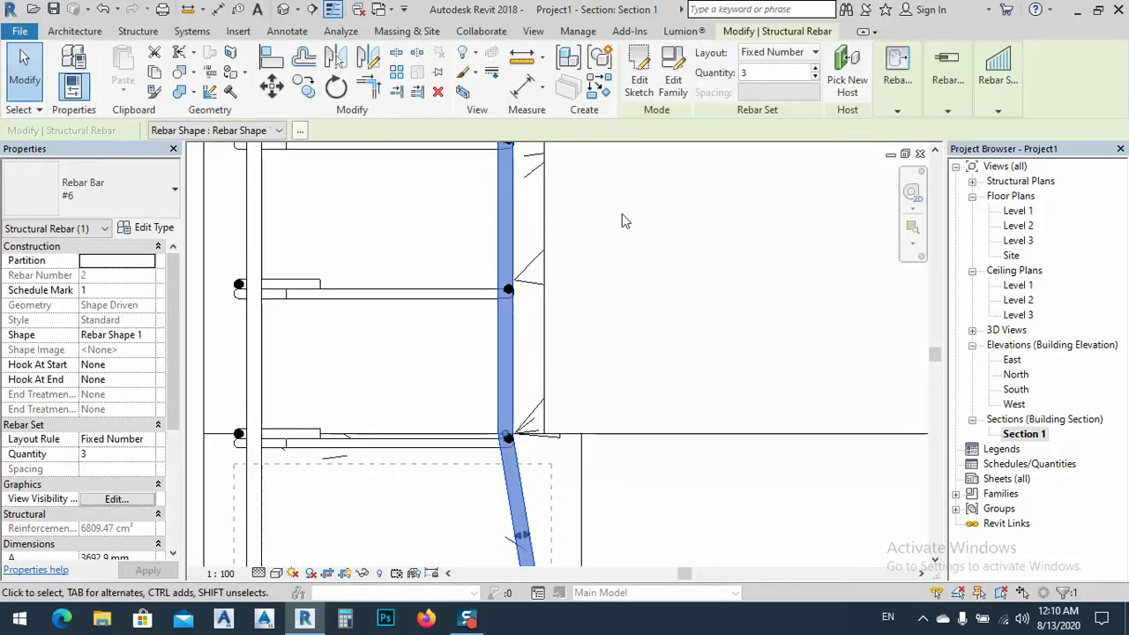
pyautogui.click(646, 69)
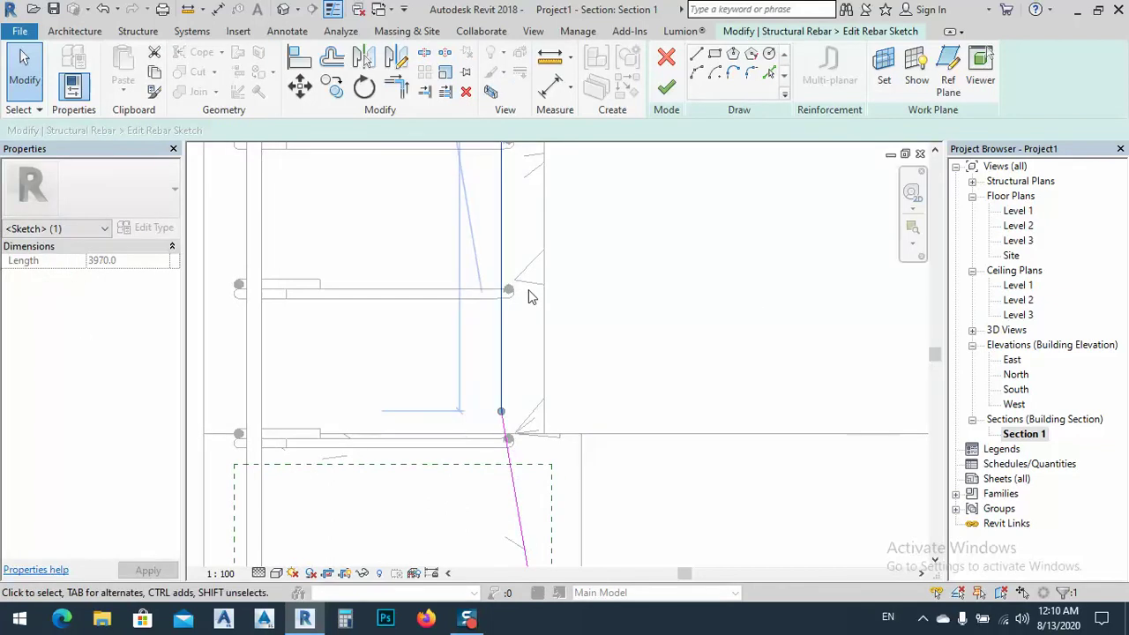
pyautogui.click(667, 85)
pyautogui.scroll(2, 510, 294)
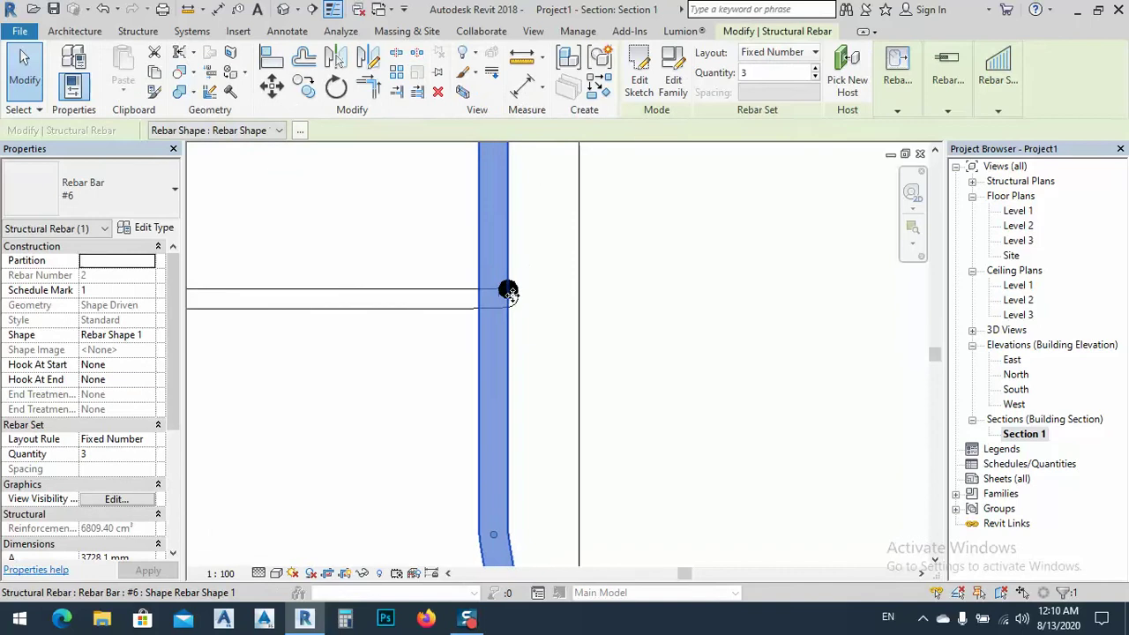
pyautogui.press('Escape')
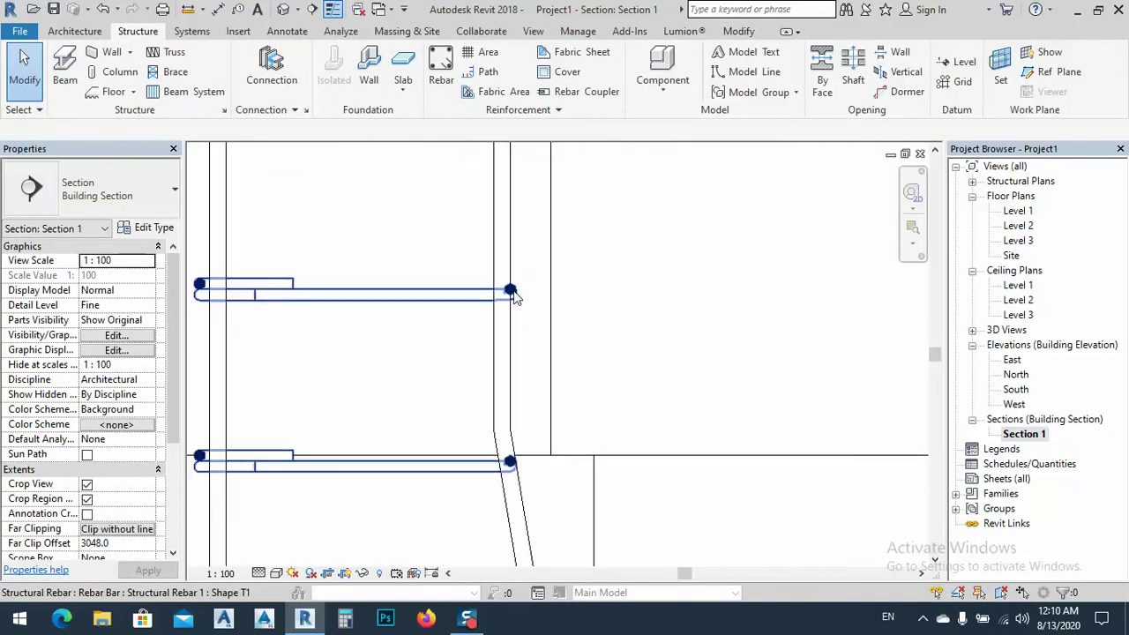
# Edit the cranked bar's sketch again and nudge its upper vertical segment further inward so it fits inside the upper stirrups
pyautogui.scroll(-2, 514, 297)
pyautogui.scroll(-2, 518, 303)
pyautogui.scroll(2, 540, 264)
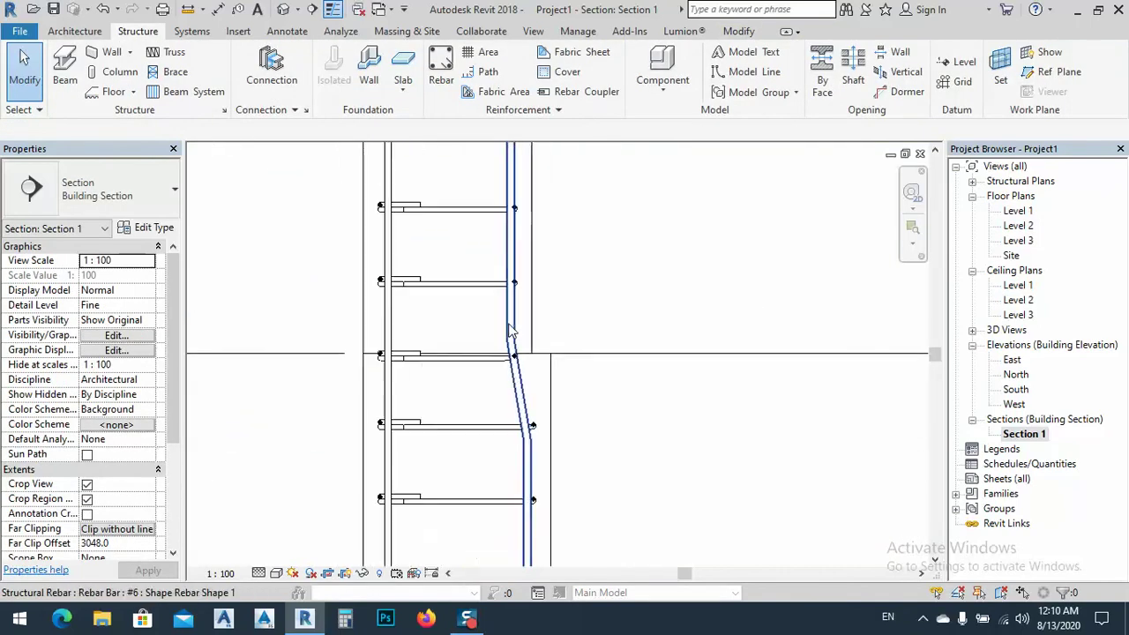
pyautogui.click(540, 265)
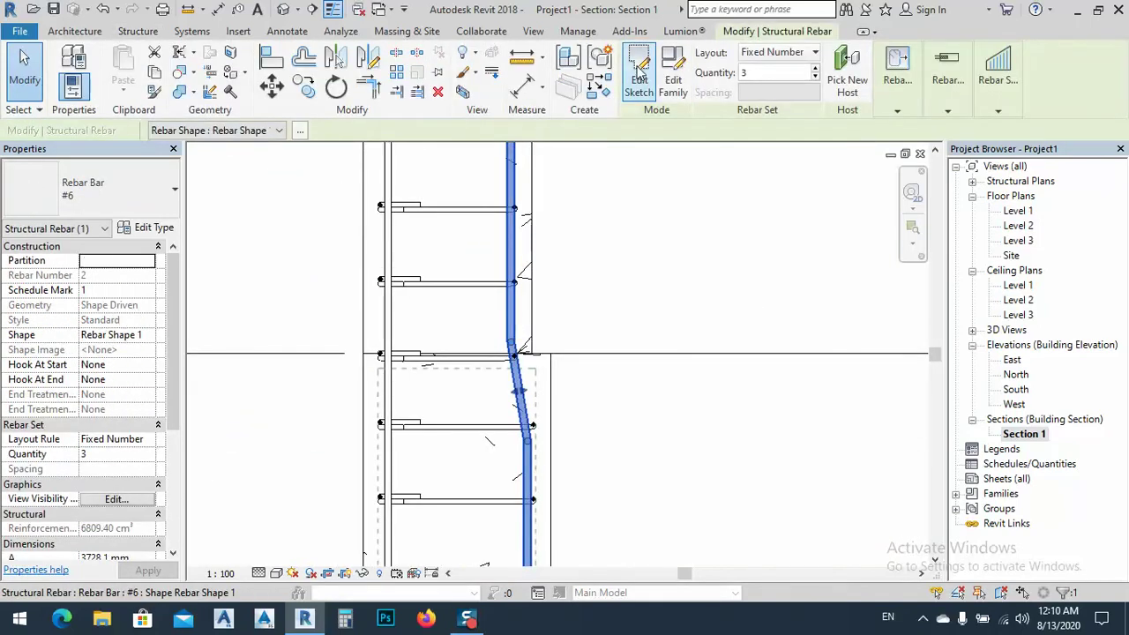
pyautogui.click(637, 80)
pyautogui.click(509, 256)
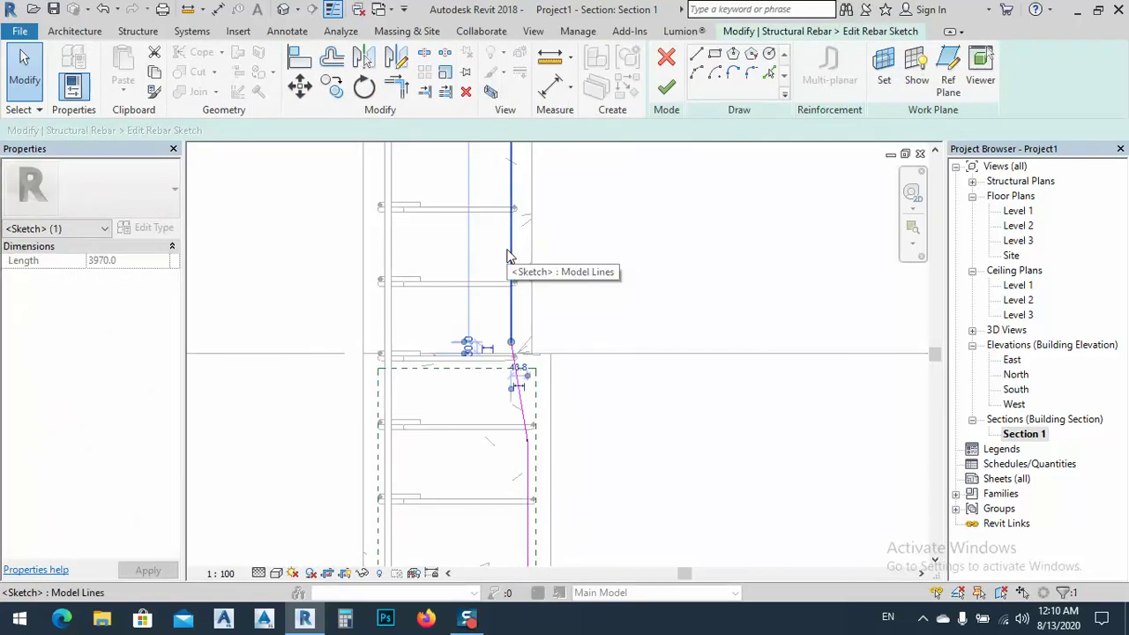
pyautogui.moveTo(509, 256); pyautogui.dragTo(506, 244)
pyautogui.click(666, 90)
pyautogui.scroll(-1, 583, 247)
pyautogui.click(566, 247)
pyautogui.scroll(-4, 569, 256)
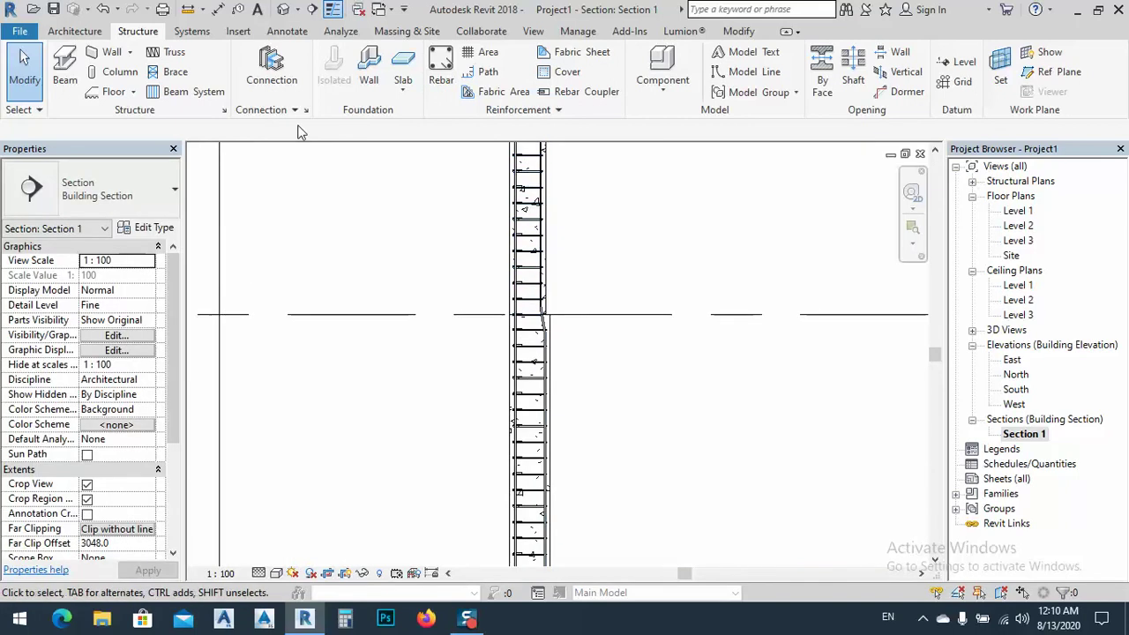
pyautogui.scroll(5, 543, 313)
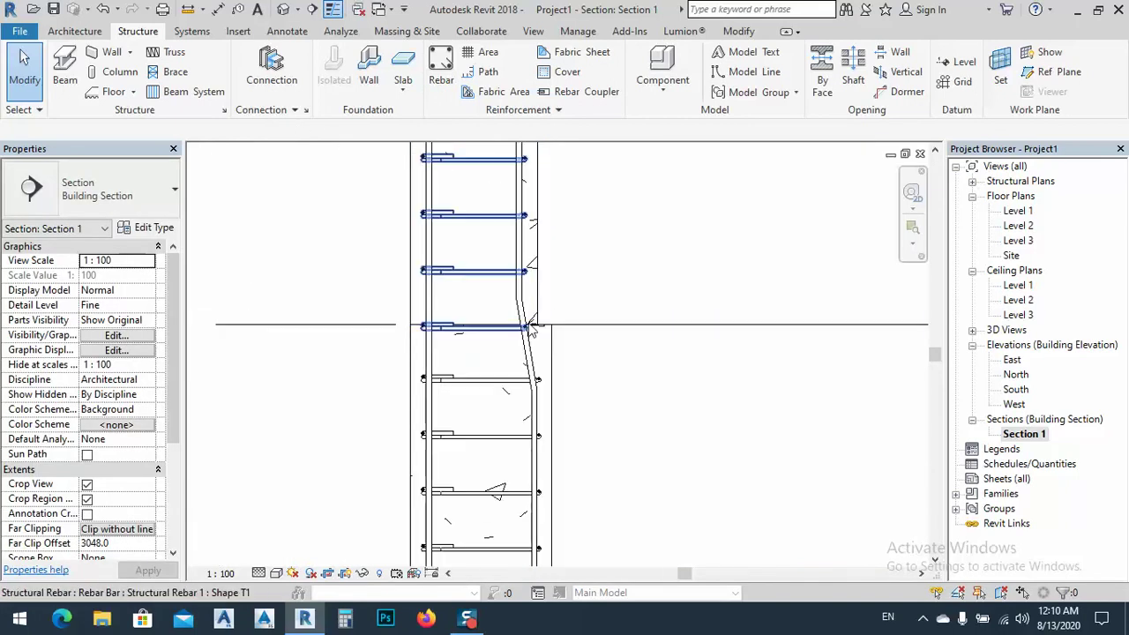
pyautogui.moveTo(607, 370)
pyautogui.mouseDown(button='middle')
pyautogui.moveTo(612, 398)
pyautogui.moveTo(597, 389)
pyautogui.mouseUp(button='middle')
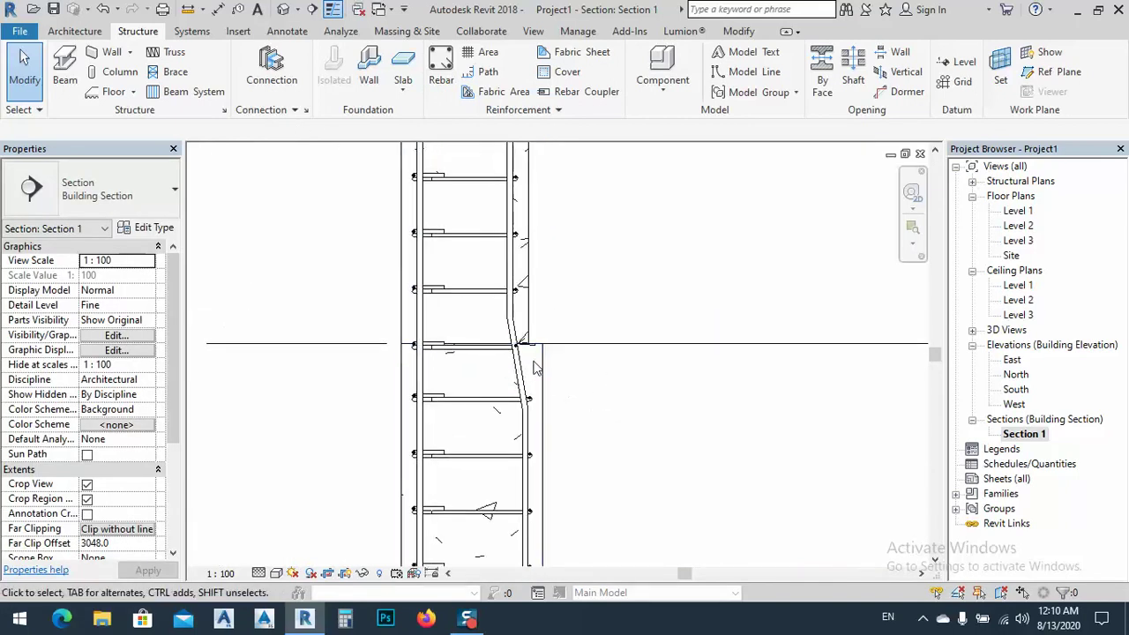
pyautogui.scroll(-3, 503, 355)
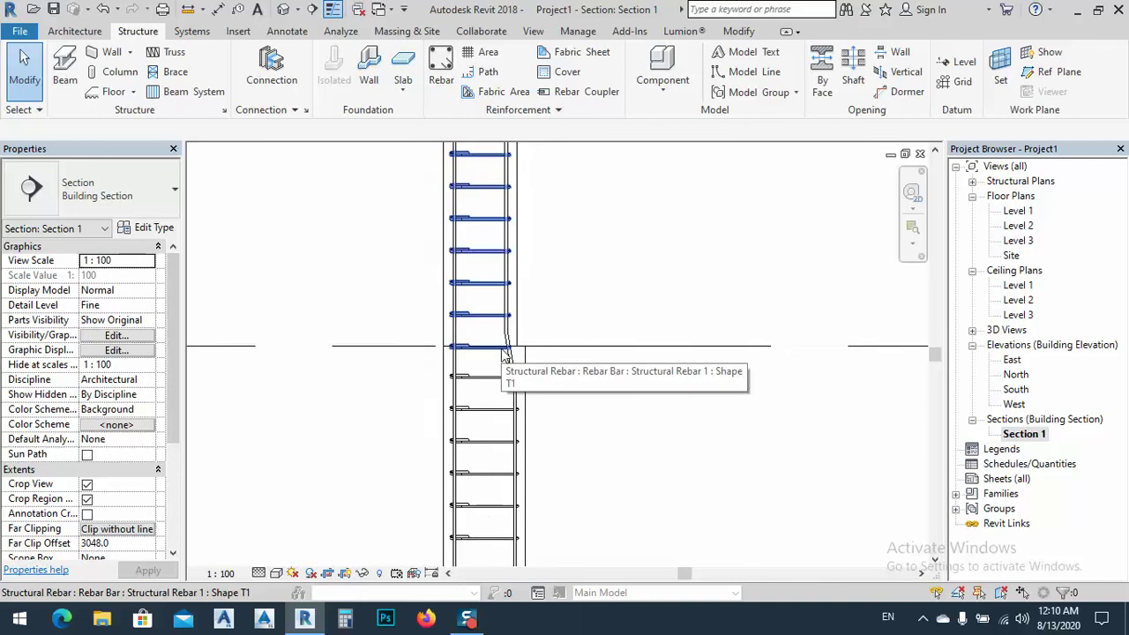